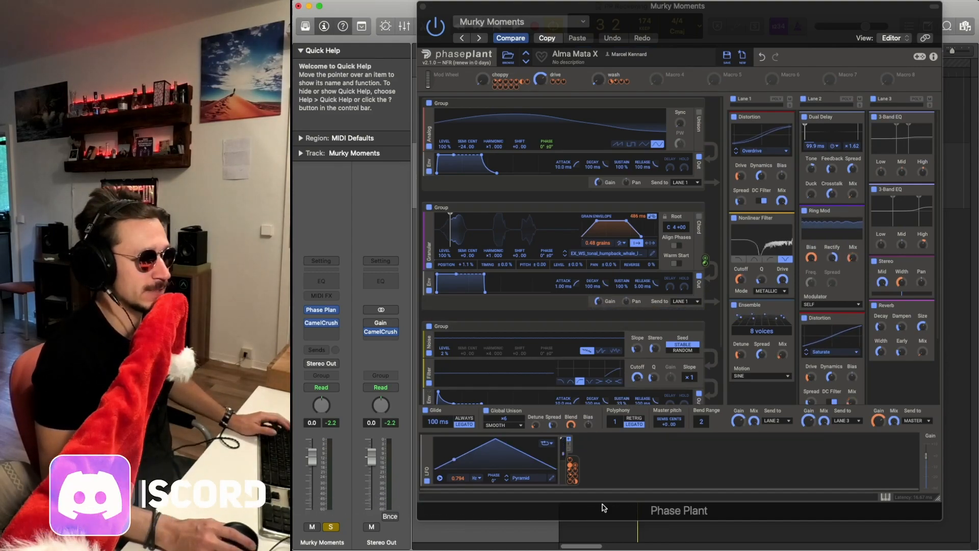
- Play back the loop, close the Phase Plant window to view the arrangement, and reopen it on the Murky Moments track
{"action": "key", "text": "space"}
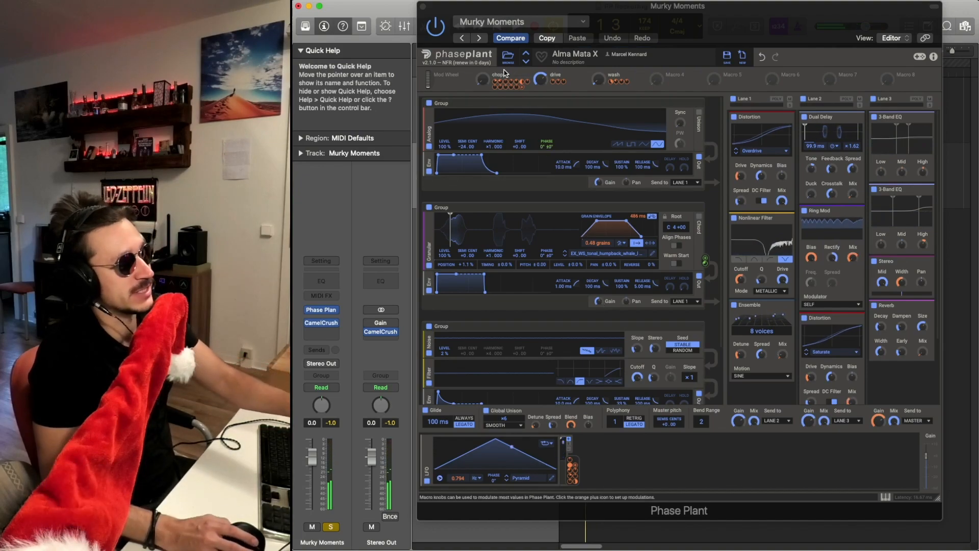
{"action": "left_click", "coordinate": [422, 6]}
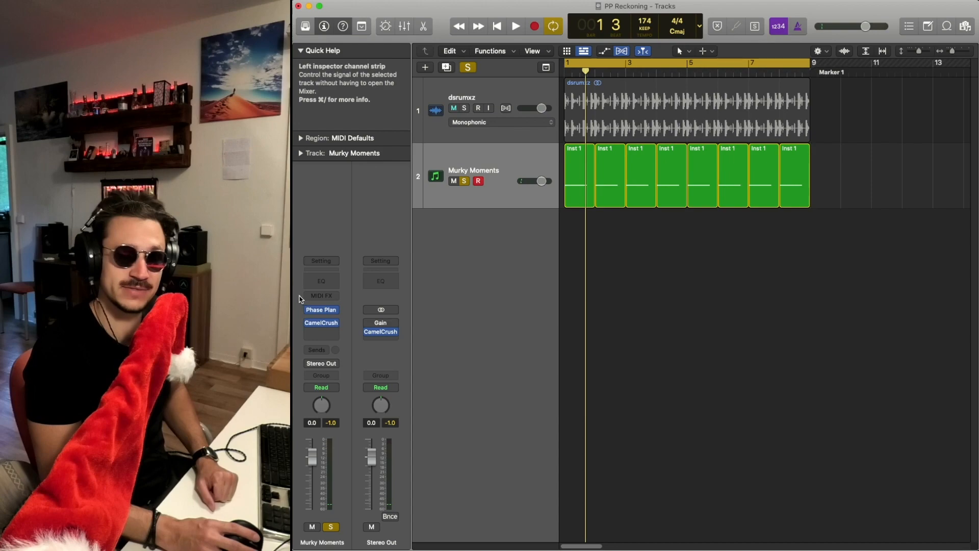
{"action": "left_click", "coordinate": [324, 310]}
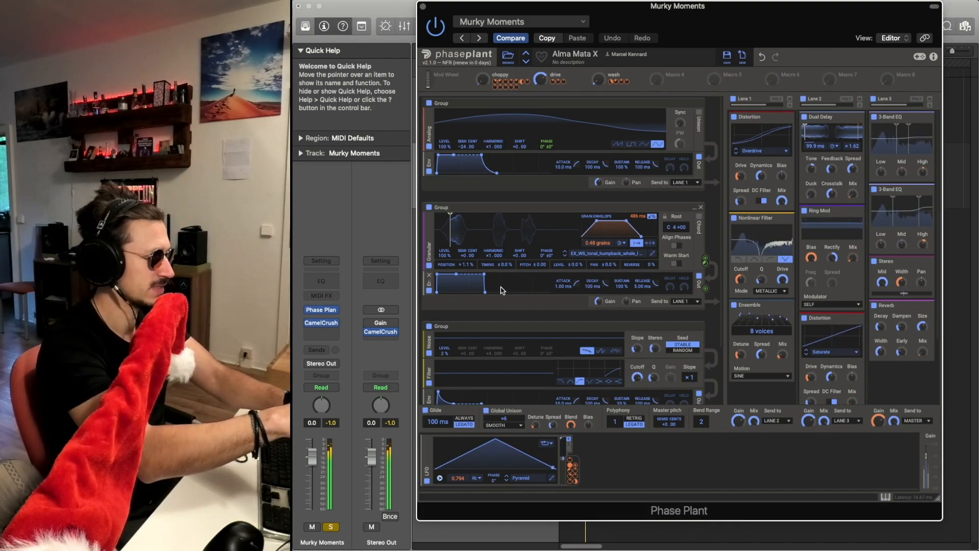
- Slightly adjust the output gain of Lane 3 in Phase Plant
{"action": "left_click", "coordinate": [877, 420]}
{"action": "left_click_drag", "start_coordinate": [878, 420], "coordinate": [878, 419]}
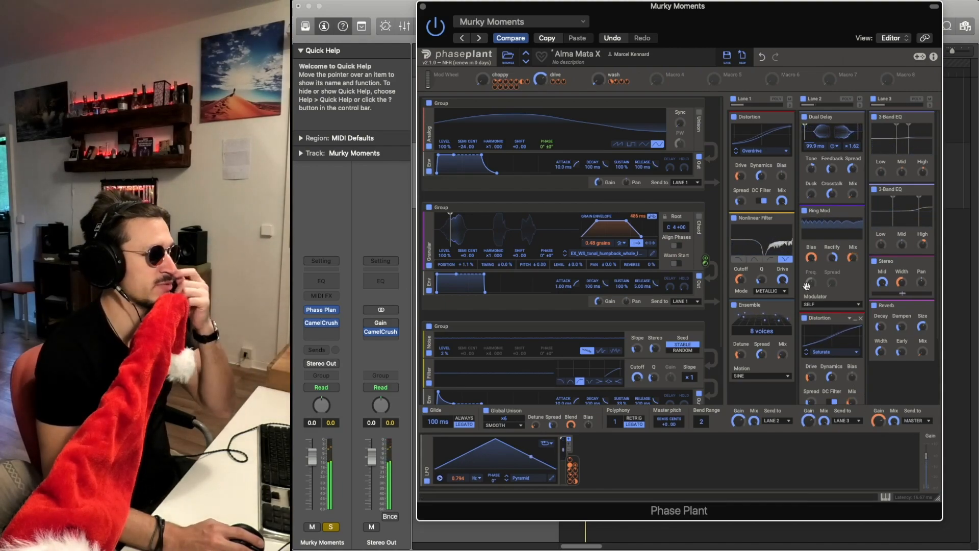
- Browse the RECKONING preset bank and audition the Whistle Bass X and Taxi For SLOAN X presets
{"action": "left_click", "coordinate": [508, 57]}
{"action": "scroll", "coordinate": [599, 217], "scroll_direction": "down", "scroll_amount": 10}
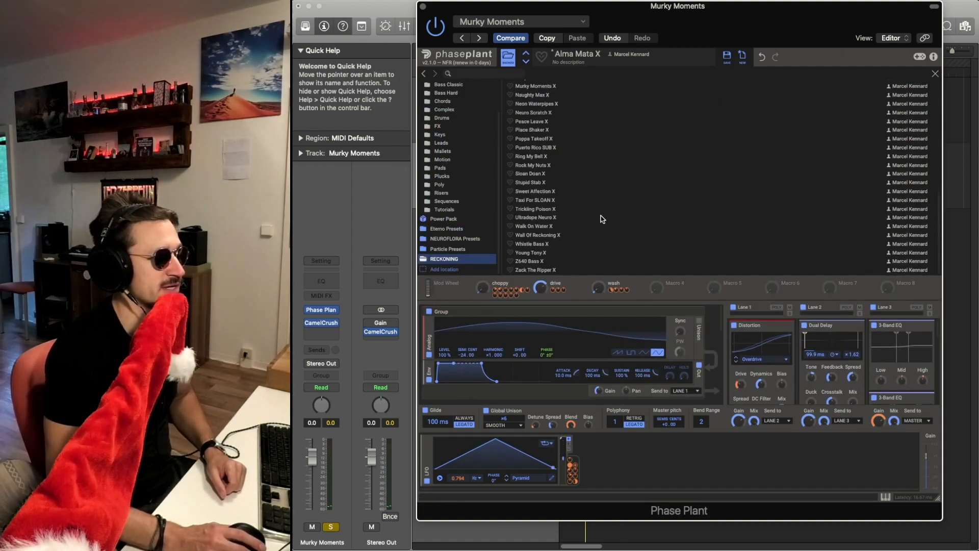
{"action": "left_click", "coordinate": [570, 246]}
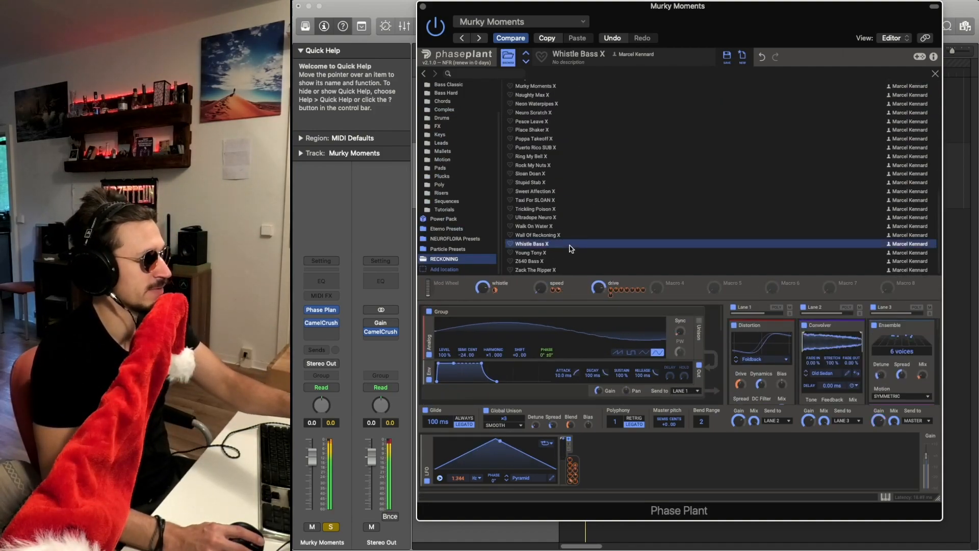
{"action": "left_click", "coordinate": [576, 200]}
- Audition the Groove King X and Golden Touch X presets from the RECKONING bank
{"action": "scroll", "coordinate": [577, 202], "scroll_direction": "up", "scroll_amount": 1}
{"action": "scroll", "coordinate": [577, 202], "scroll_direction": "up", "scroll_amount": 3}
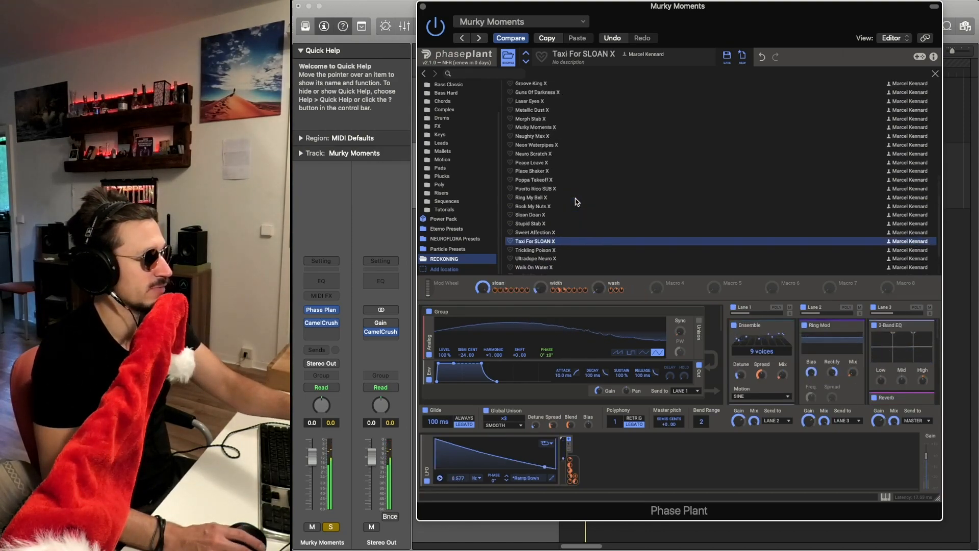
{"action": "scroll", "coordinate": [576, 200], "scroll_direction": "up", "scroll_amount": 8}
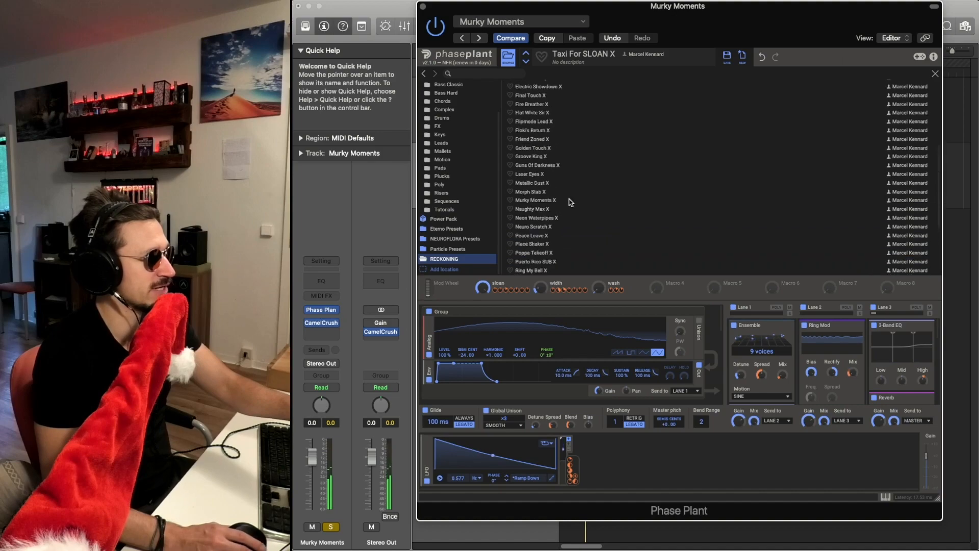
{"action": "left_click", "coordinate": [568, 156]}
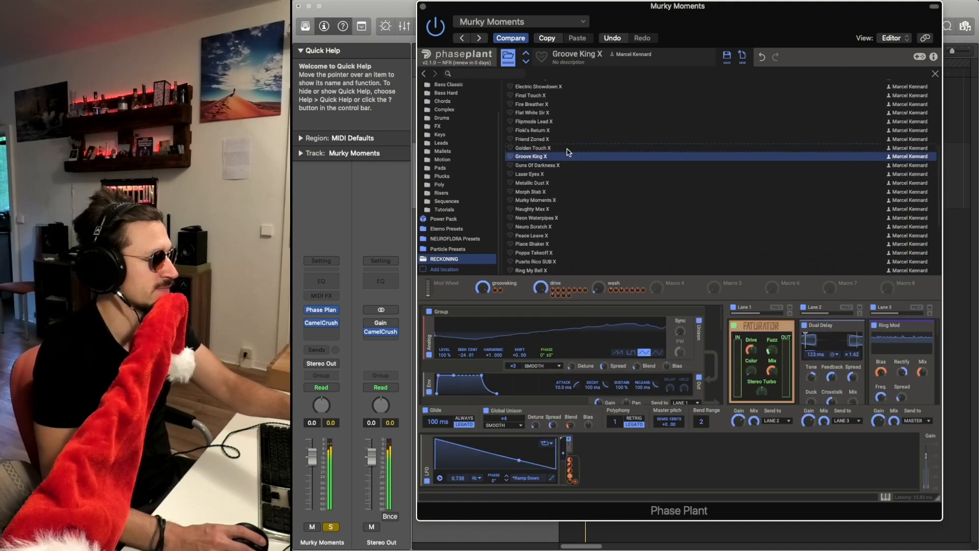
{"action": "left_click", "coordinate": [568, 149]}
- Audition the Effective Simp Game X, Murky Moments X and Alma Mata X presets
{"action": "scroll", "coordinate": [567, 151], "scroll_direction": "up", "scroll_amount": 10}
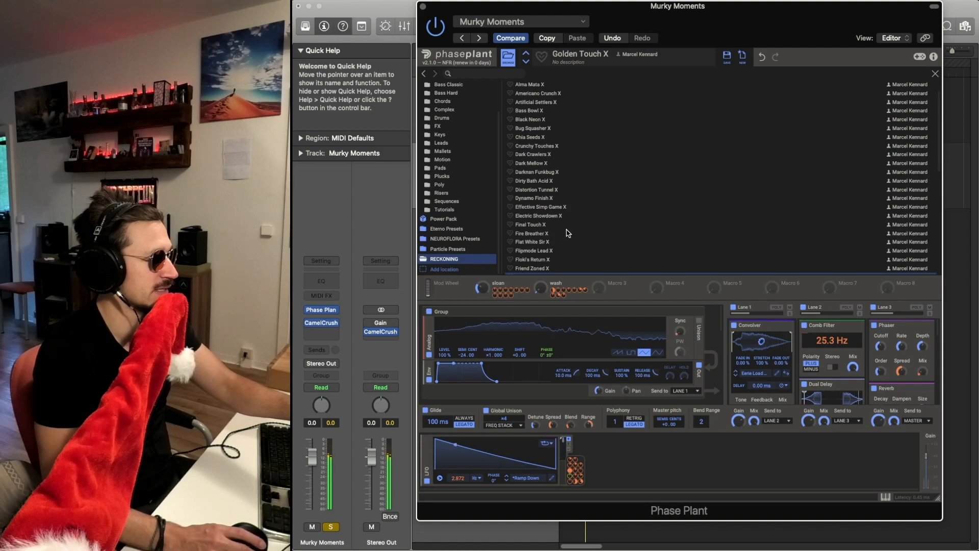
{"action": "left_click", "coordinate": [570, 201]}
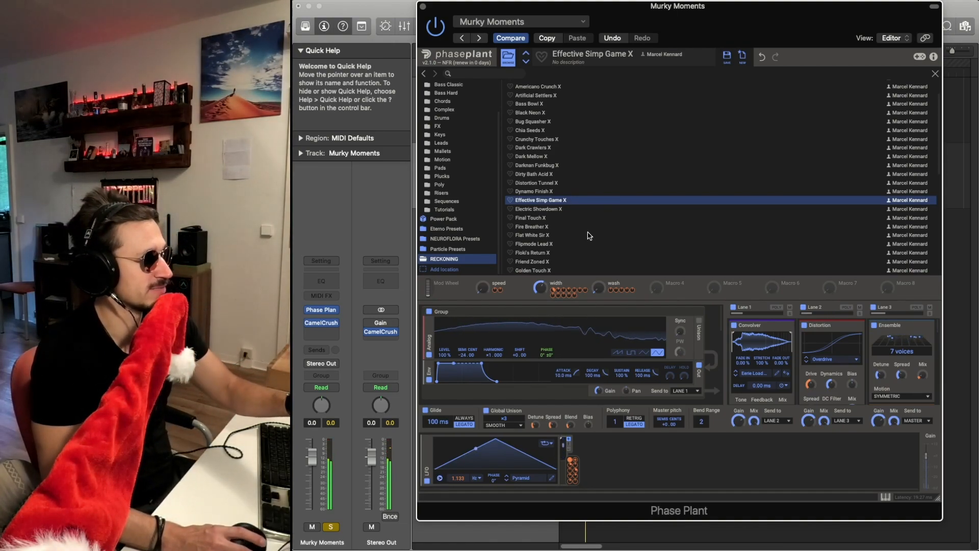
{"action": "scroll", "coordinate": [587, 235], "scroll_direction": "down", "scroll_amount": 4}
{"action": "left_click", "coordinate": [579, 213]}
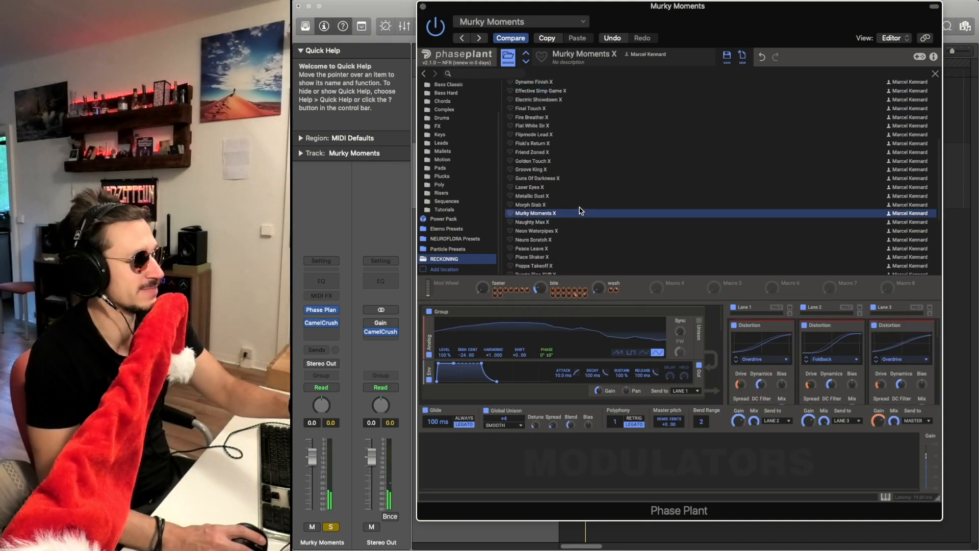
{"action": "scroll", "coordinate": [582, 219], "scroll_direction": "up", "scroll_amount": 6}
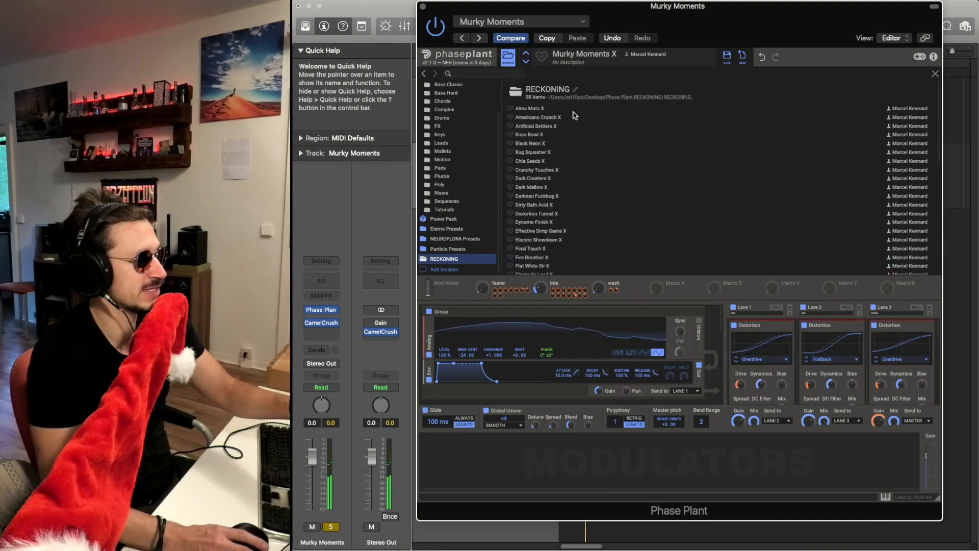
{"action": "left_click", "coordinate": [577, 109]}
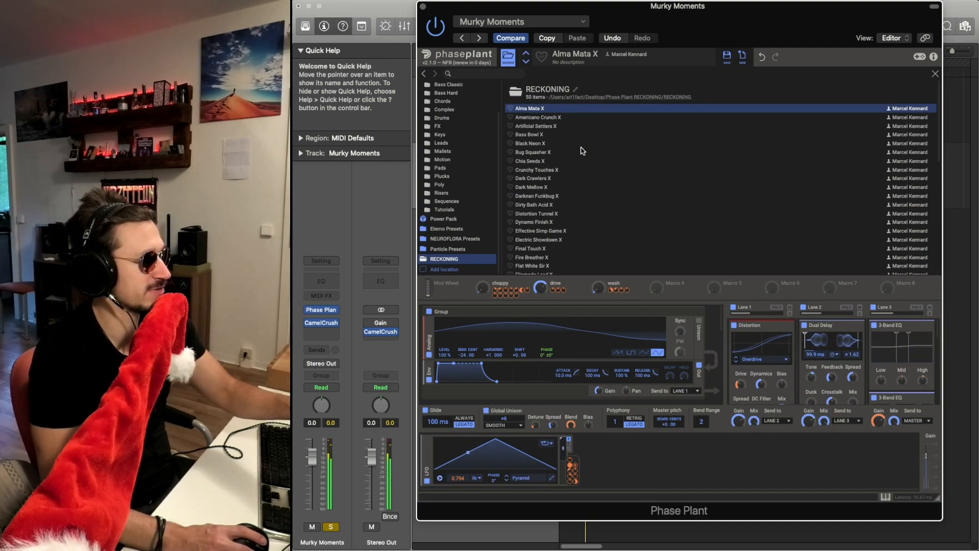
- Audition the Ultradope Neuro X, Sloan Doan X, Rock My Nuts X and Ring My Bell X presets
{"action": "scroll", "coordinate": [604, 173], "scroll_direction": "down", "scroll_amount": 4}
{"action": "scroll", "coordinate": [604, 173], "scroll_direction": "down", "scroll_amount": 5}
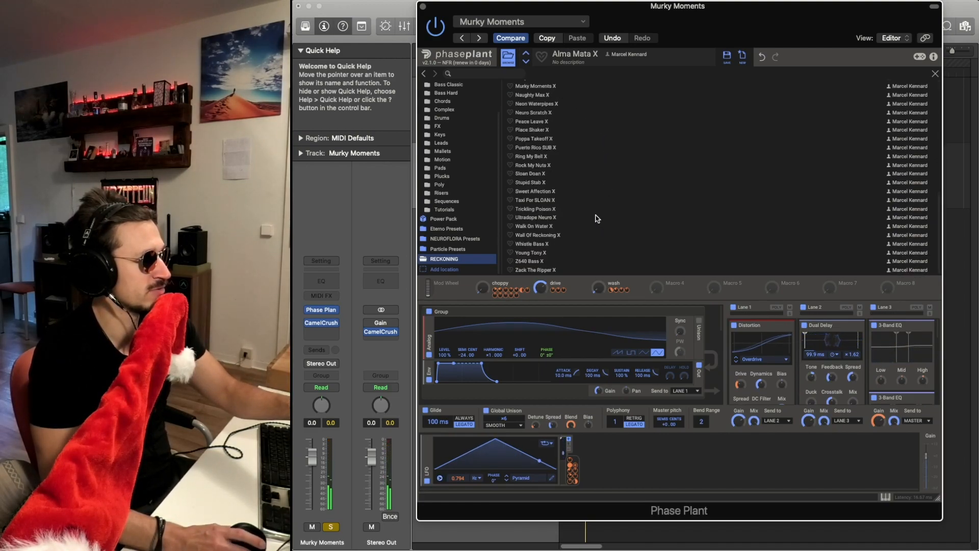
{"action": "left_click", "coordinate": [597, 219]}
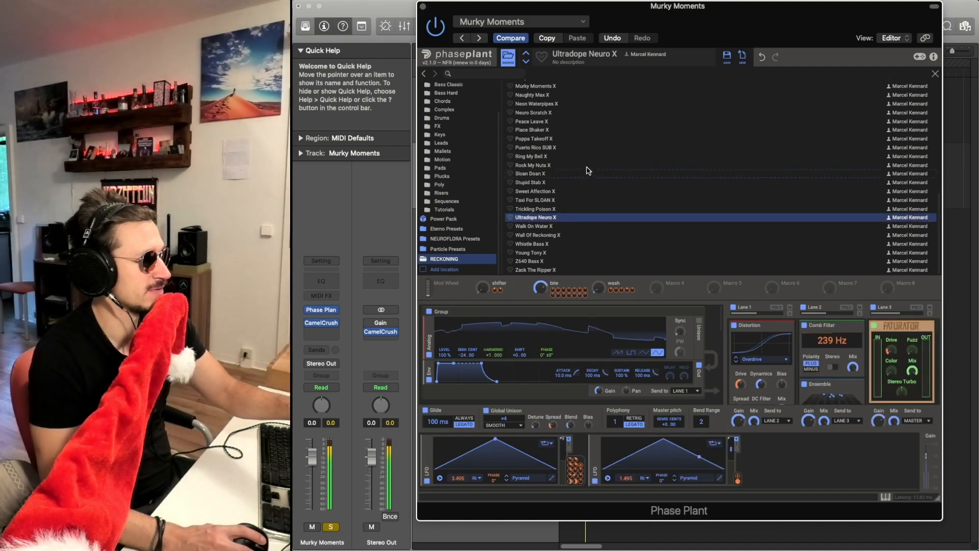
{"action": "left_click", "coordinate": [587, 173]}
{"action": "left_click", "coordinate": [586, 165]}
{"action": "left_click", "coordinate": [586, 157]}
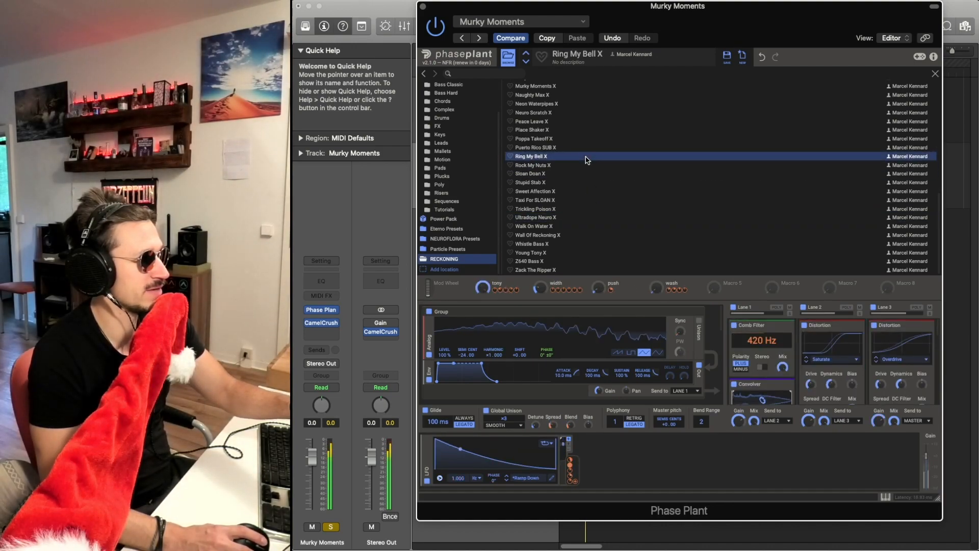
- Audition the Peace Leave X, Murky Moments X and Naughty Max X presets
{"action": "scroll", "coordinate": [584, 157], "scroll_direction": "up", "scroll_amount": 1}
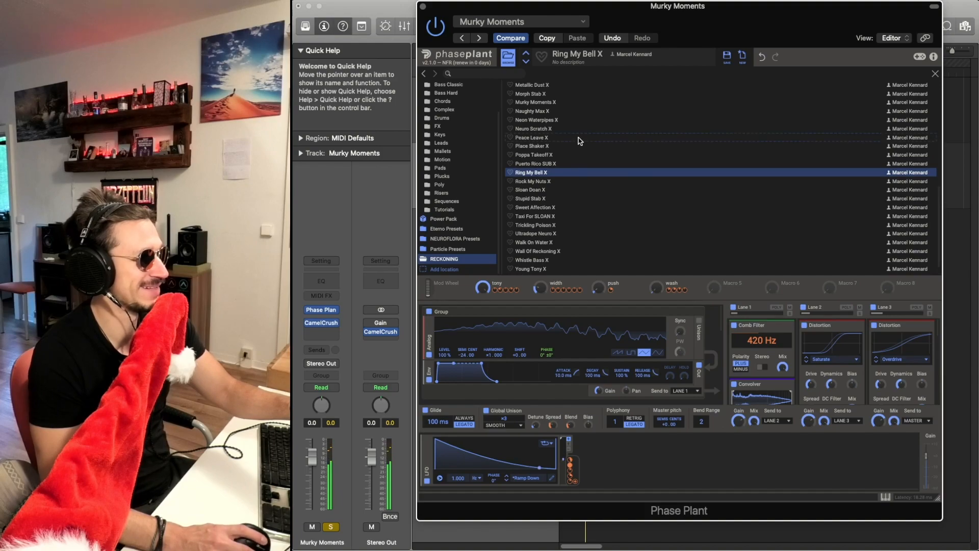
{"action": "left_click", "coordinate": [579, 138]}
{"action": "scroll", "coordinate": [580, 145], "scroll_direction": "up", "scroll_amount": 3}
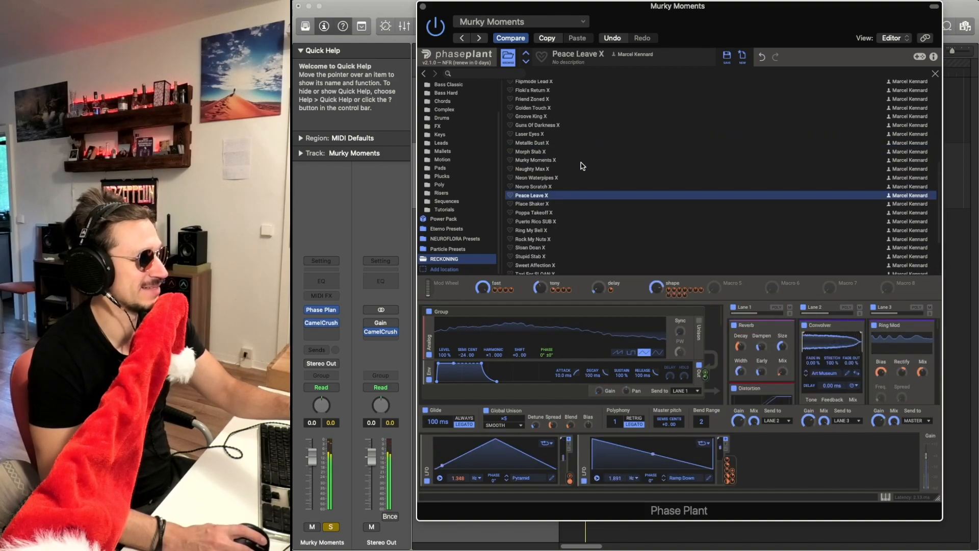
{"action": "left_click", "coordinate": [580, 161]}
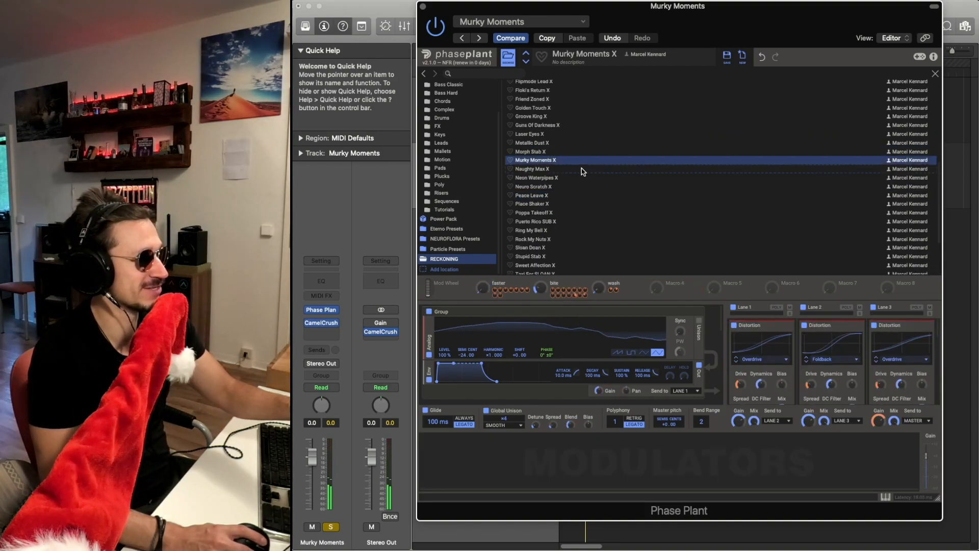
{"action": "left_click", "coordinate": [584, 170]}
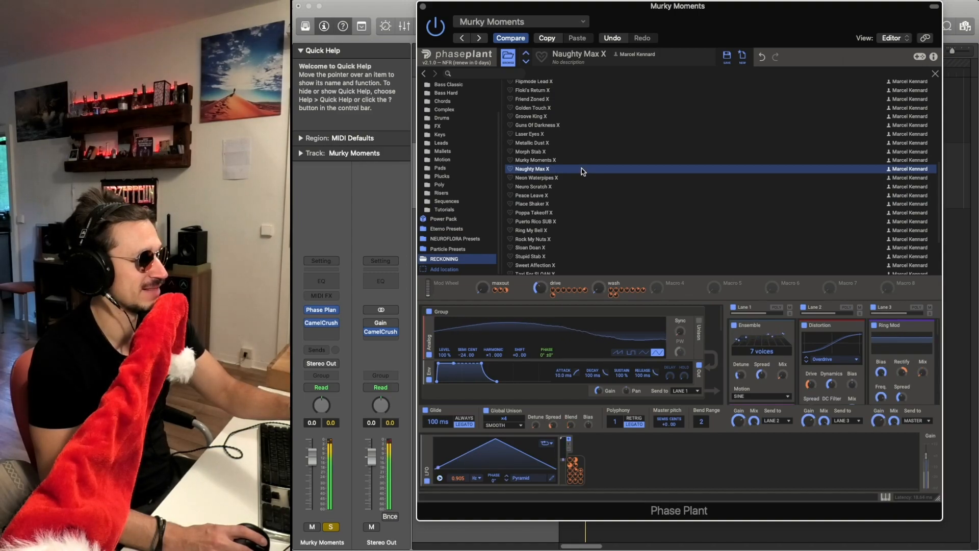
- Load the Alma Mata X preset, then close the preset browser and the Phase Plant window
{"action": "scroll", "coordinate": [582, 169], "scroll_direction": "up", "scroll_amount": 5}
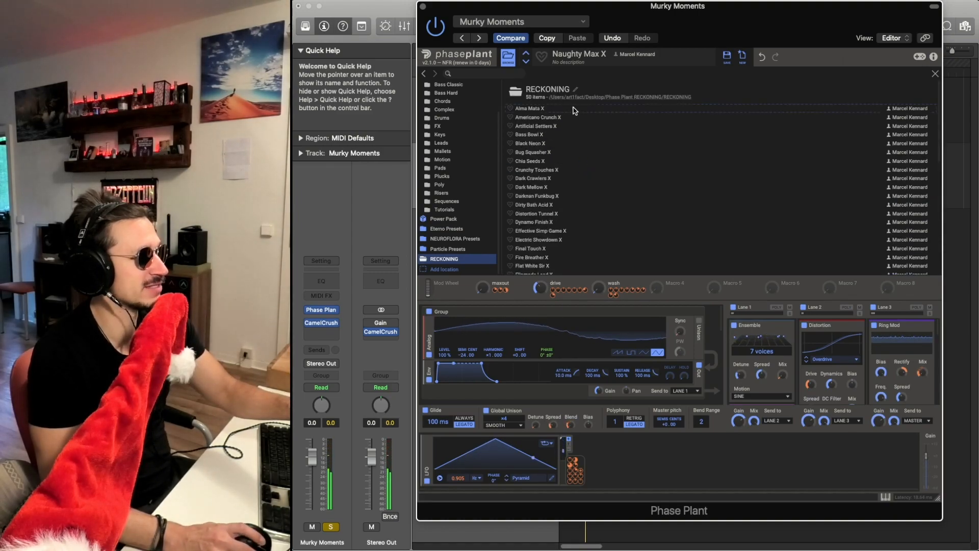
{"action": "left_click", "coordinate": [574, 109]}
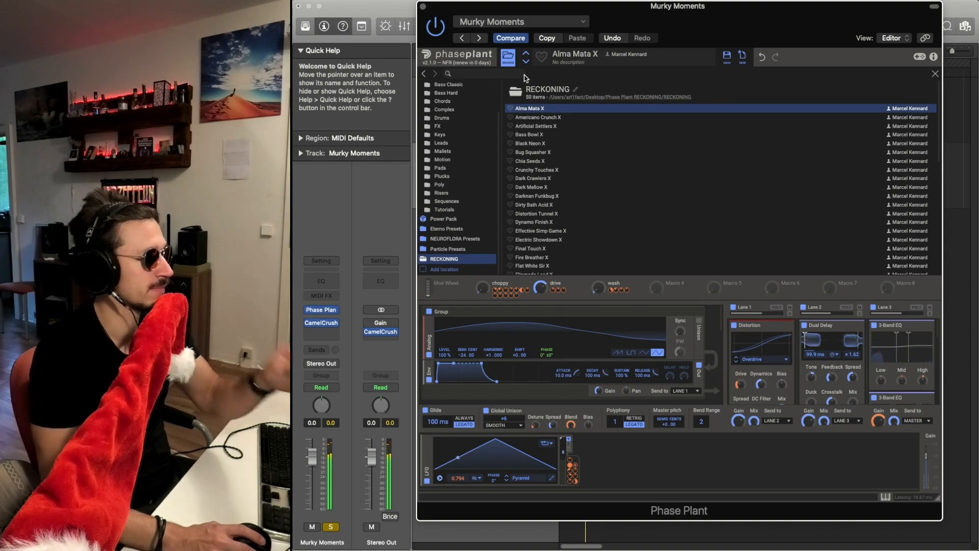
{"action": "left_click", "coordinate": [508, 57]}
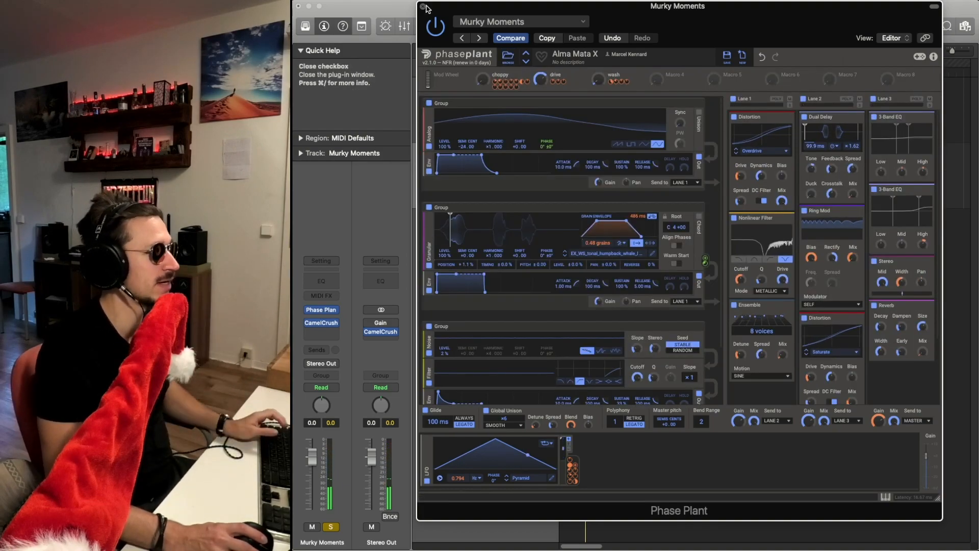
{"action": "left_click", "coordinate": [423, 7]}
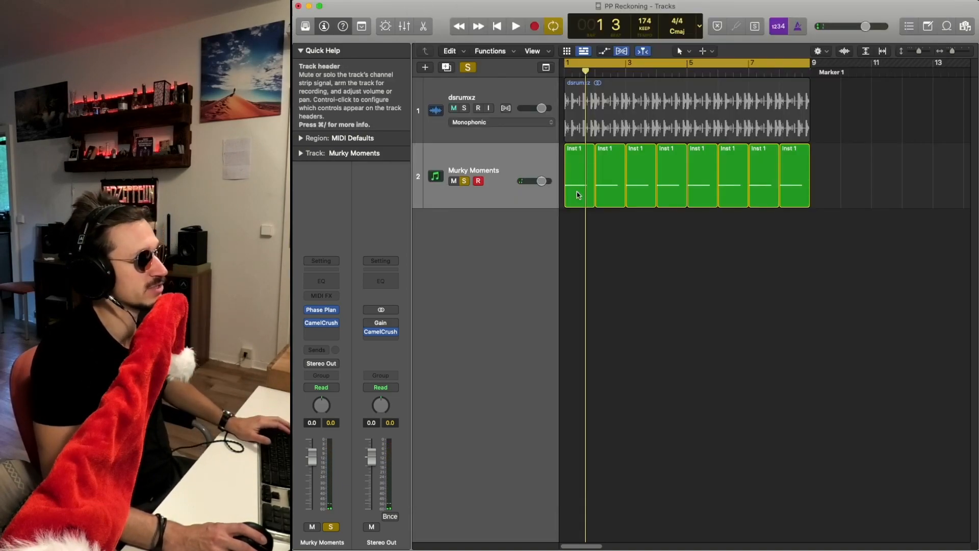
- Take the Murky Moments track out of solo and briefly play it together with the drums
{"action": "key", "text": "space"}
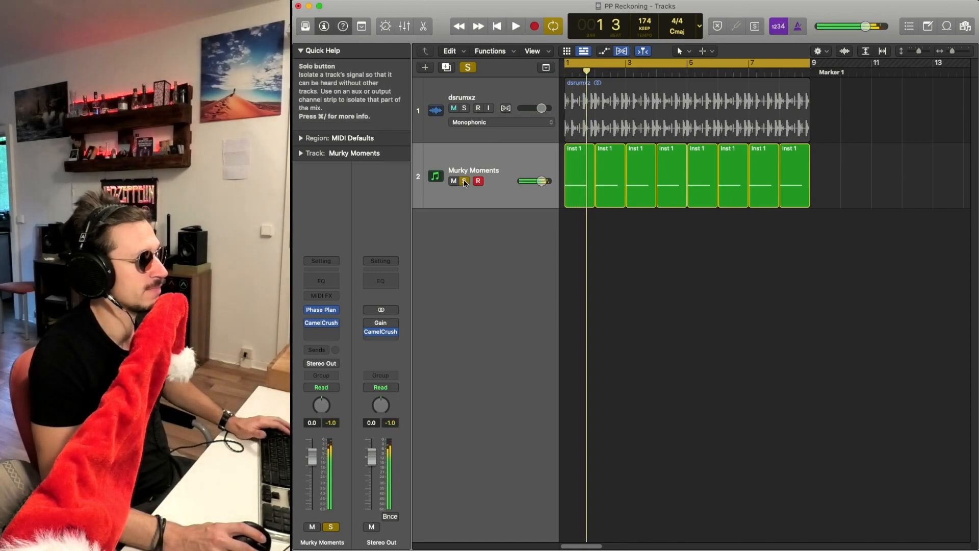
{"action": "left_click", "coordinate": [464, 180]}
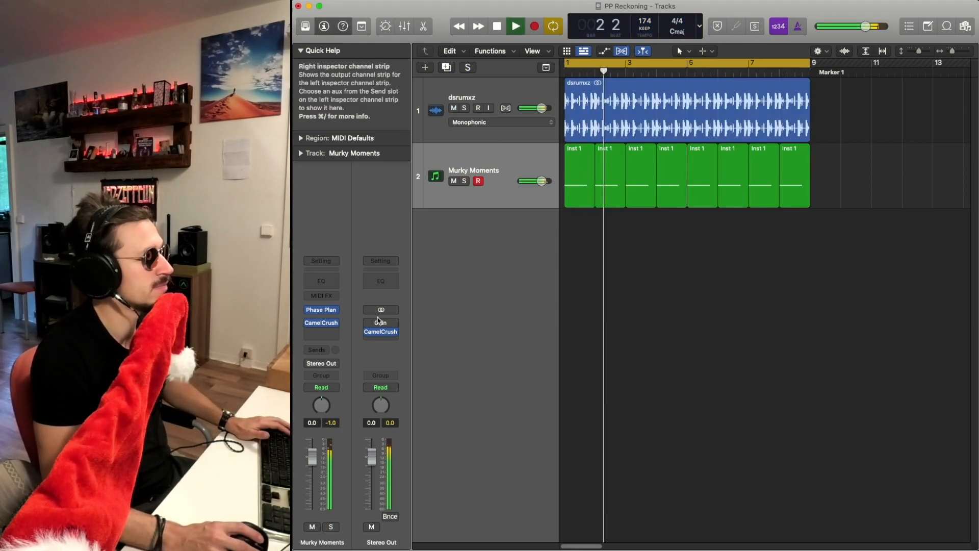
{"action": "key", "text": "space"}
- Reopen Phase Plant on the Murky Moments track and disable effect Lanes 3, 2 and 1
{"action": "left_click", "coordinate": [322, 311]}
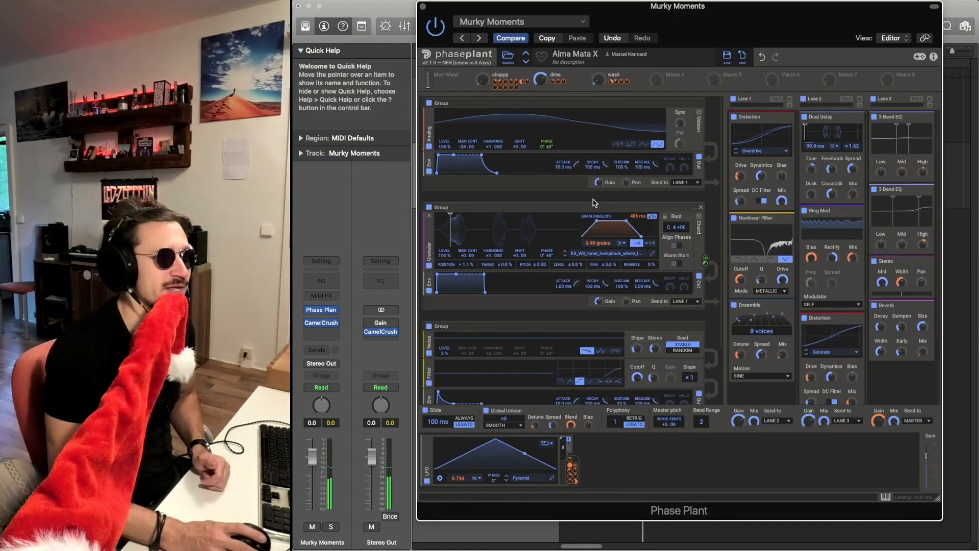
{"action": "left_click", "coordinate": [874, 99]}
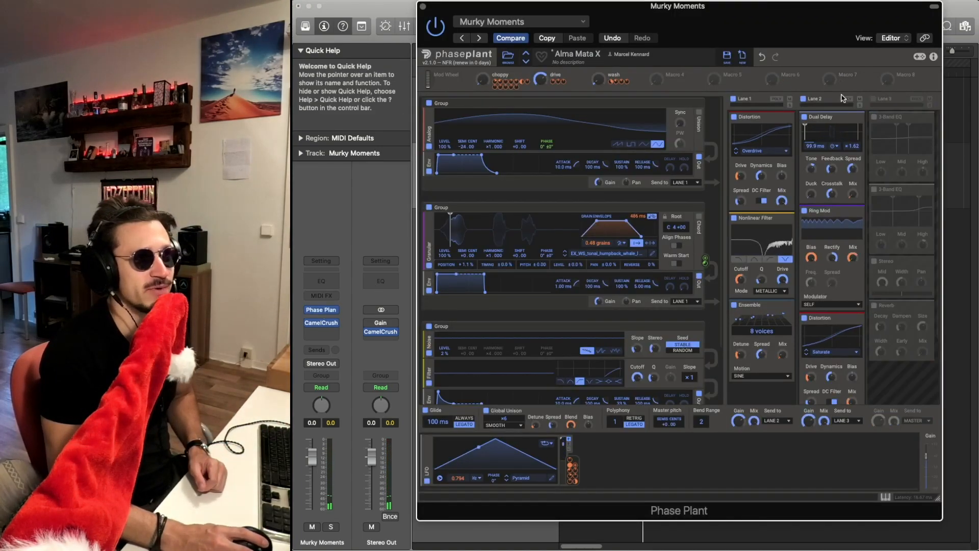
{"action": "left_click", "coordinate": [804, 99]}
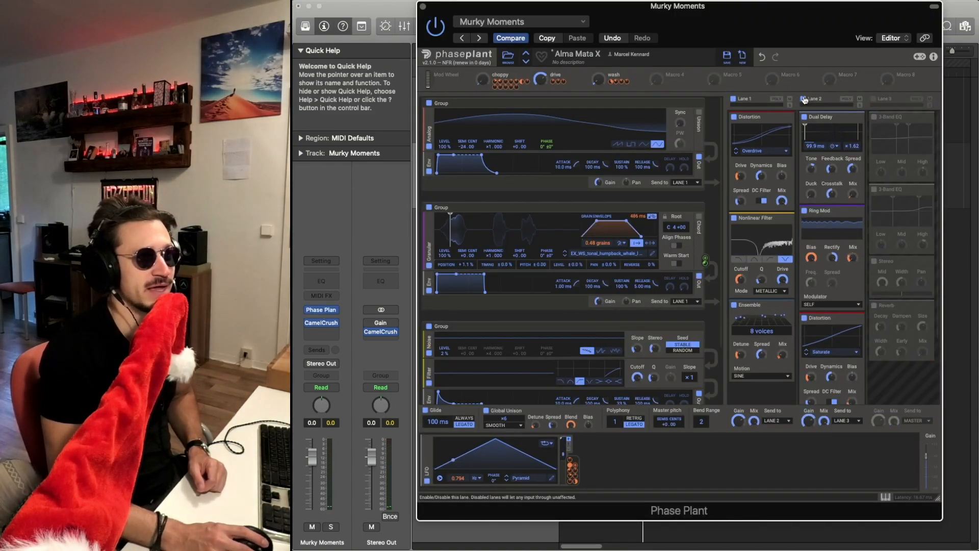
{"action": "left_click", "coordinate": [734, 99]}
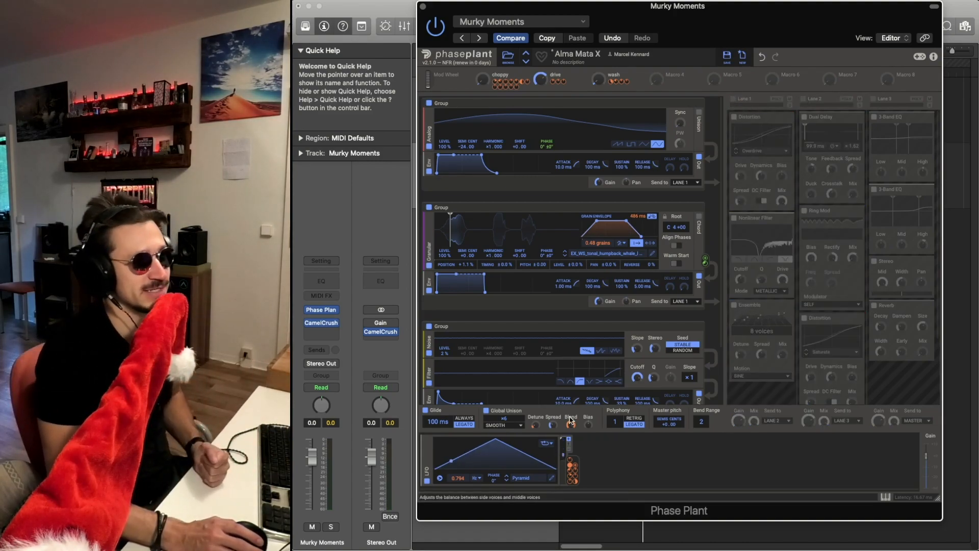
- Disable the Analog oscillator group and the Noise generator group of the Alma Mata X patch
{"action": "scroll", "coordinate": [678, 327], "scroll_direction": "down", "scroll_amount": 3}
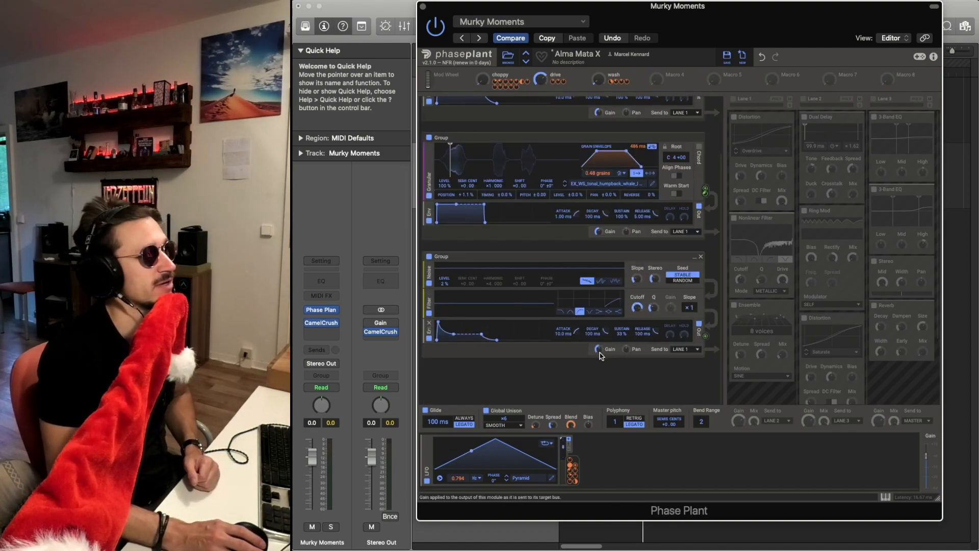
{"action": "scroll", "coordinate": [670, 322], "scroll_direction": "up", "scroll_amount": 3}
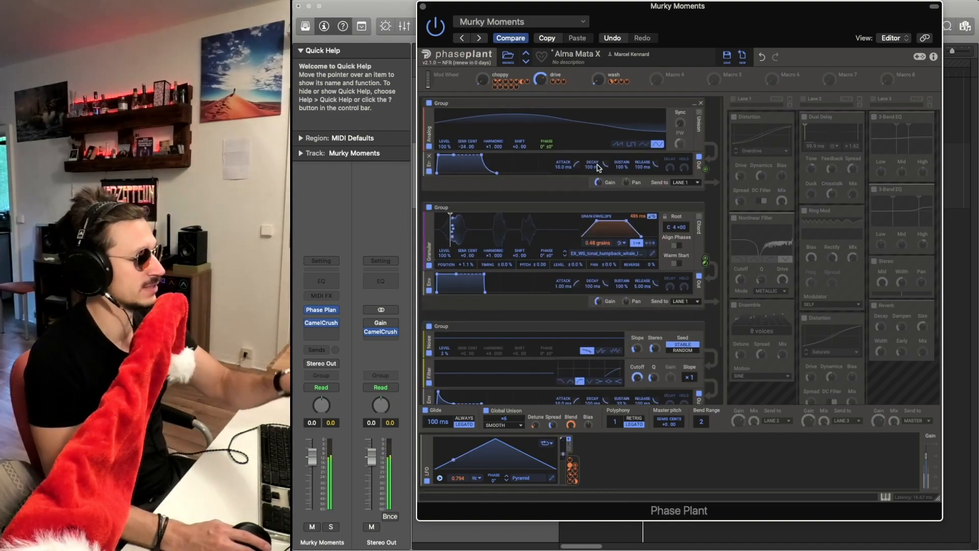
{"action": "left_click", "coordinate": [428, 102]}
{"action": "left_click", "coordinate": [428, 105]}
{"action": "left_click", "coordinate": [429, 104]}
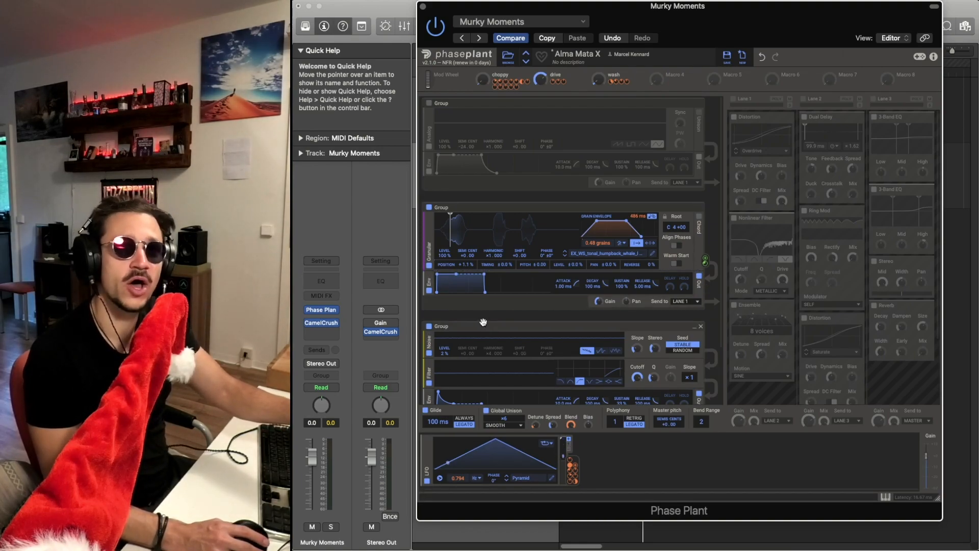
{"action": "left_click", "coordinate": [430, 327]}
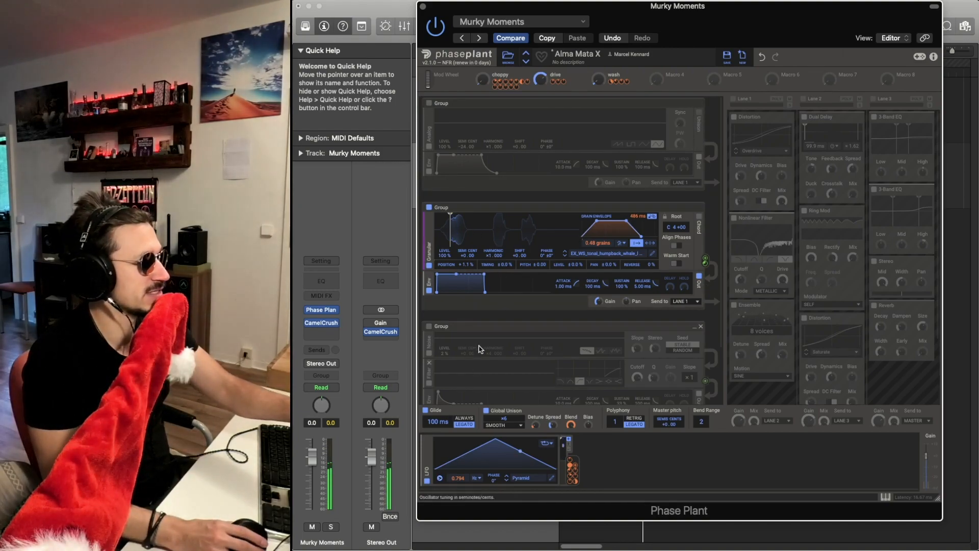
- Move the Granular oscillator's playback start position to the second burst in the sample waveform
{"action": "scroll", "coordinate": [484, 346], "scroll_direction": "down", "scroll_amount": 2}
{"action": "scroll", "coordinate": [485, 347], "scroll_direction": "up", "scroll_amount": 2}
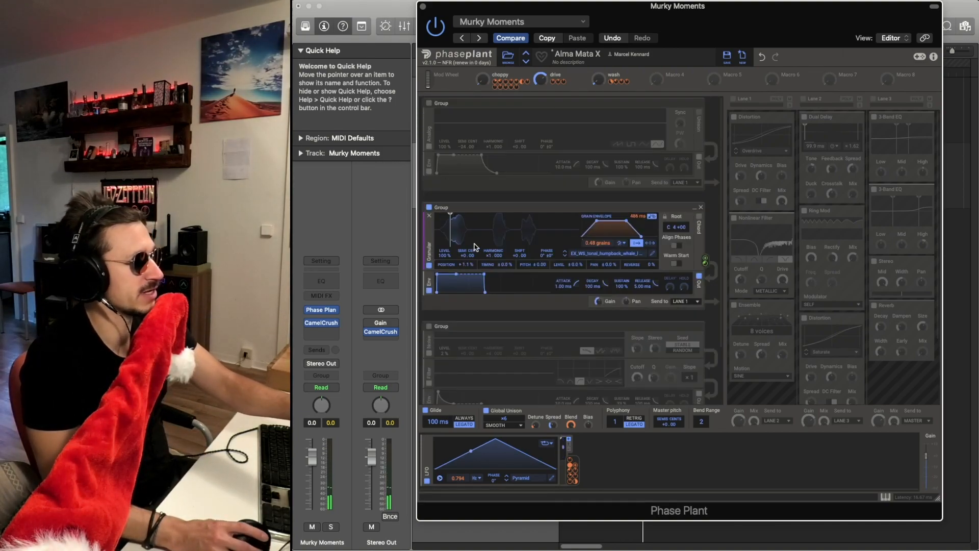
{"action": "left_click_drag", "start_coordinate": [454, 224], "coordinate": [497, 222]}
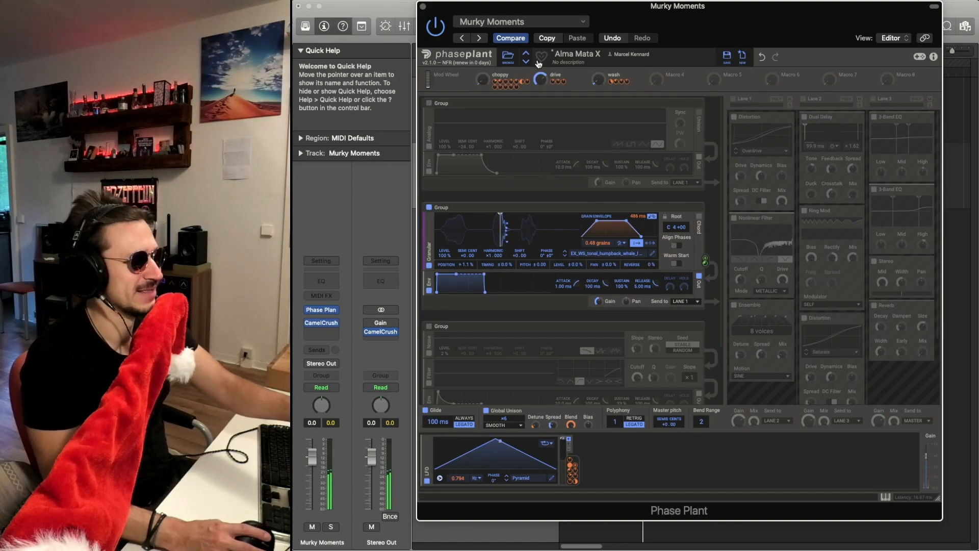
- Re-enable the Analog oscillator group, the Noise generator group and effect Lanes 1, 2 and 3
{"action": "left_click", "coordinate": [430, 103]}
{"action": "left_click", "coordinate": [429, 326]}
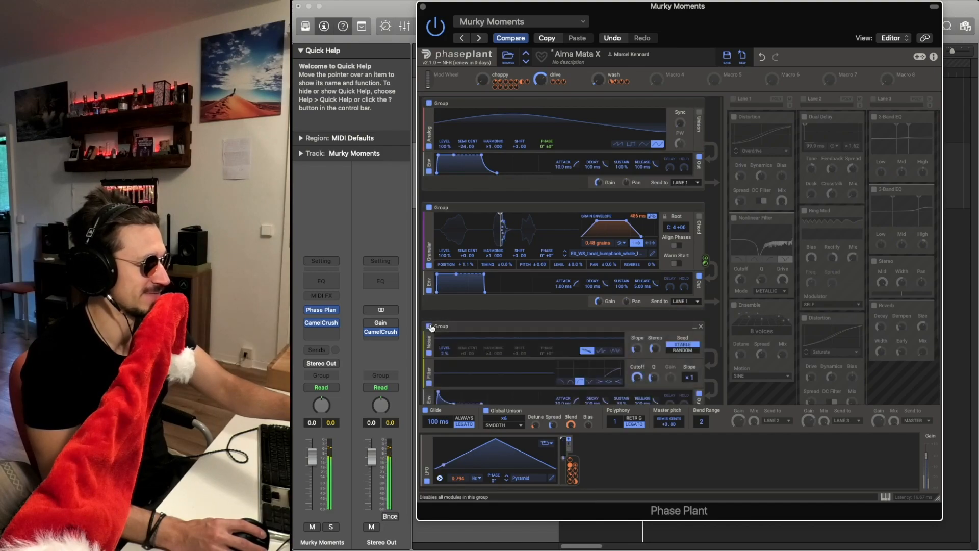
{"action": "left_click", "coordinate": [734, 98]}
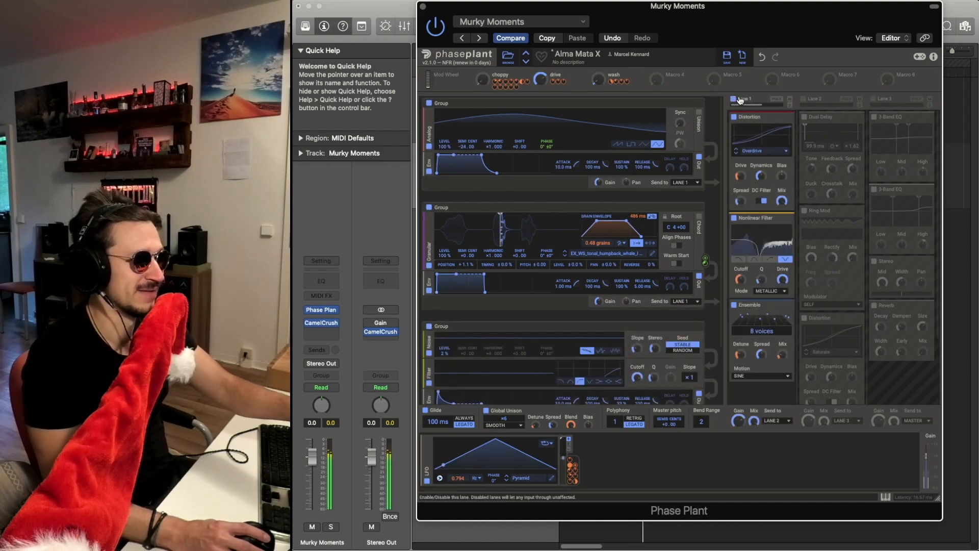
{"action": "left_click", "coordinate": [803, 98]}
{"action": "left_click", "coordinate": [873, 99]}
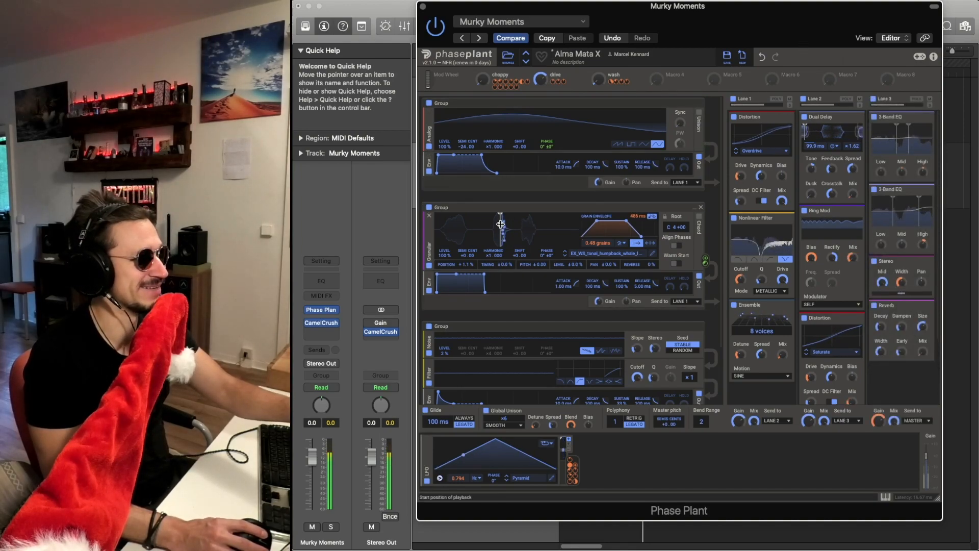
- Try the Granular playback position near the start of the sample and undo that move
{"action": "left_click_drag", "start_coordinate": [456, 223], "coordinate": [451, 224]}
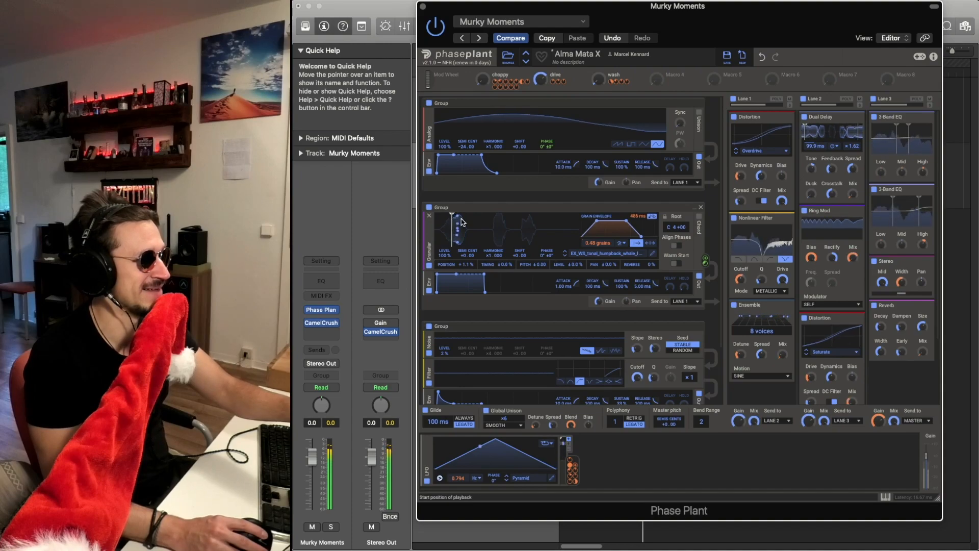
{"action": "left_click", "coordinate": [760, 57]}
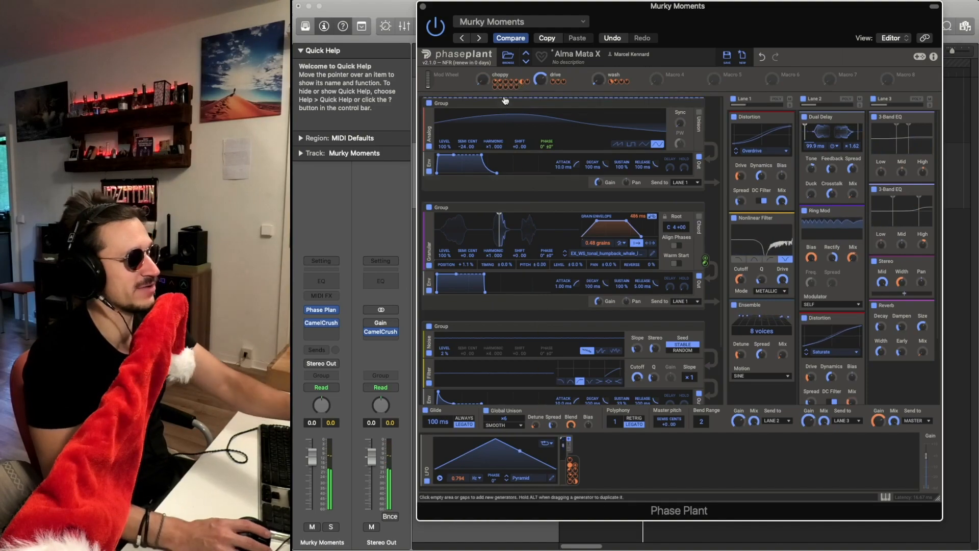
- Audition the choppy macro by turning it fully up and returning it to zero
{"action": "left_click_drag", "start_coordinate": [482, 79], "coordinate": [482, 11]}
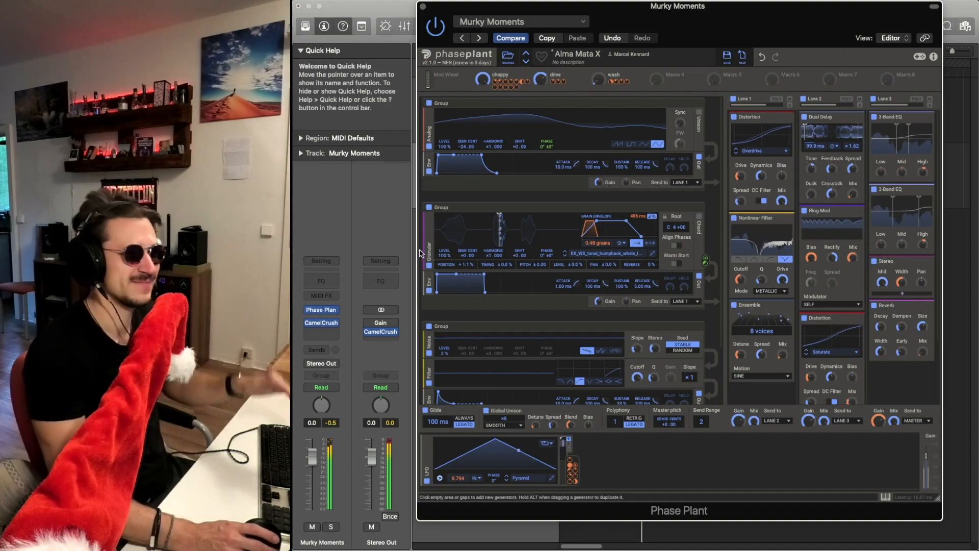
{"action": "left_click_drag", "start_coordinate": [482, 80], "coordinate": [483, 153]}
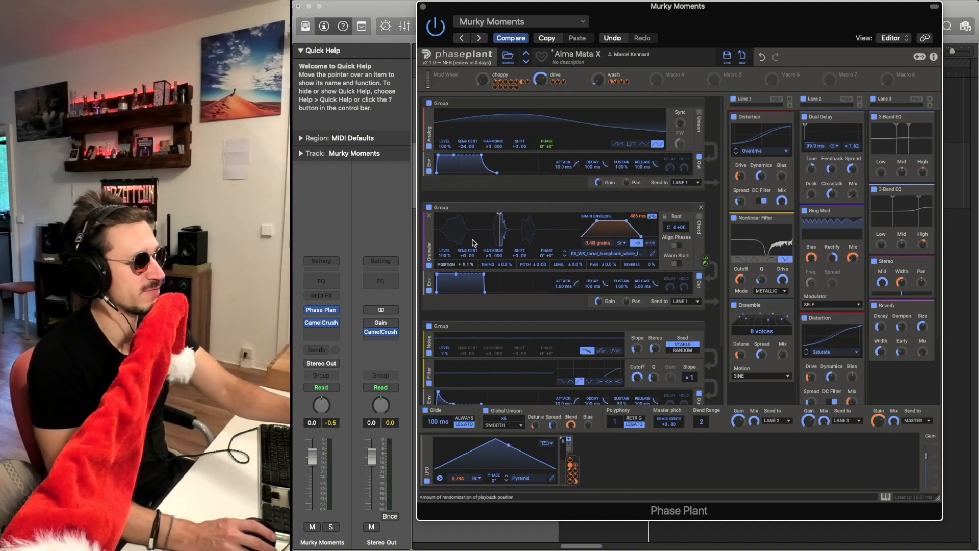
- Disable effect Lanes 1, 2 and 3 to isolate the dry generators
{"action": "left_click", "coordinate": [734, 99]}
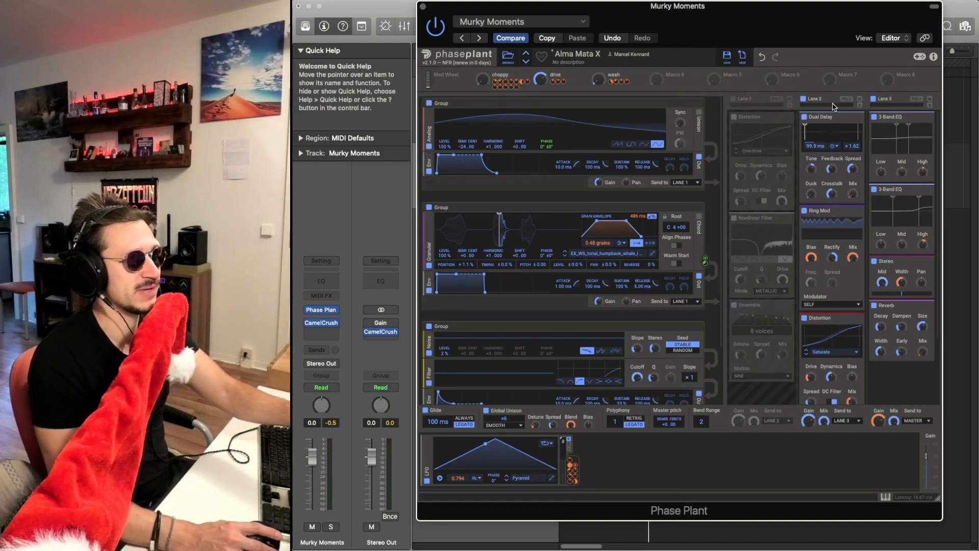
{"action": "left_click", "coordinate": [804, 99]}
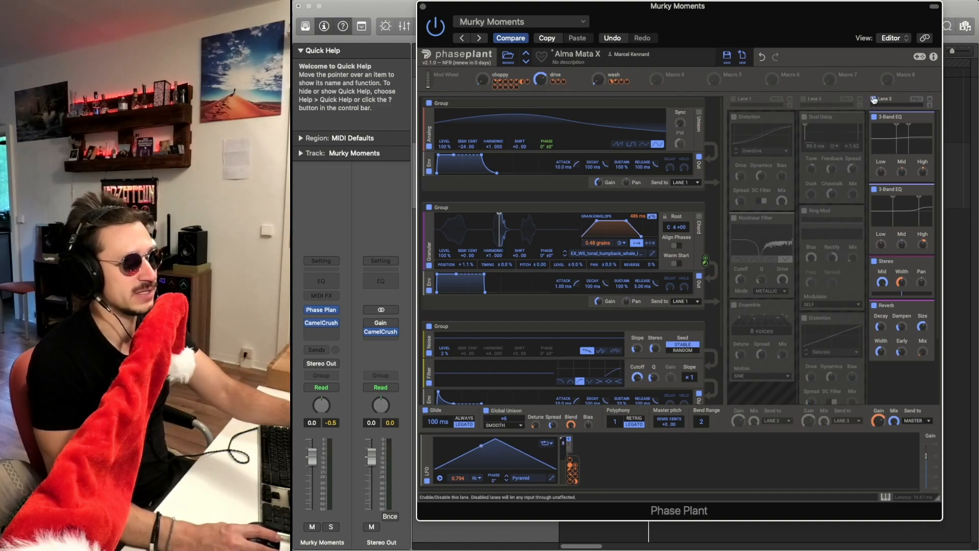
{"action": "left_click", "coordinate": [873, 99]}
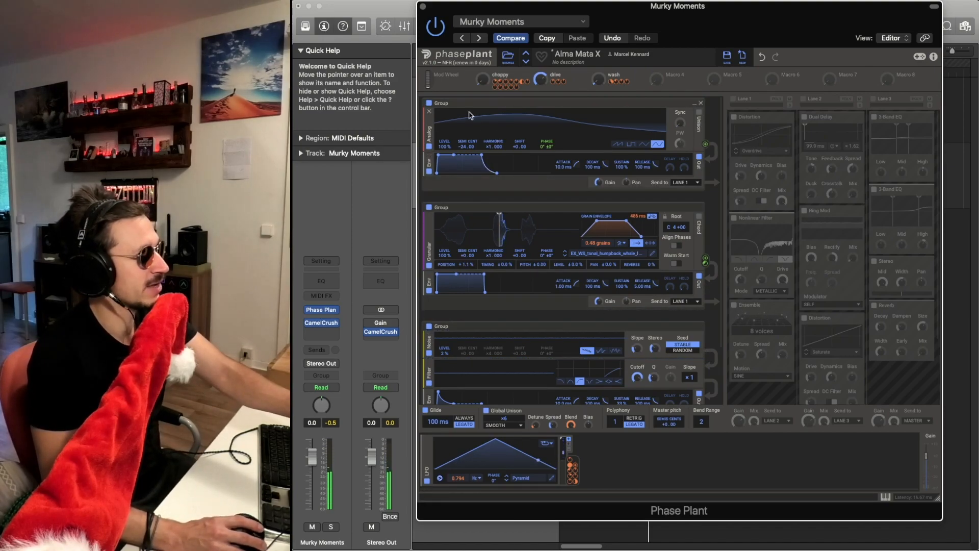
- Compare the dry sound with the Analog oscillator group switched off and back on
{"action": "left_click", "coordinate": [430, 104]}
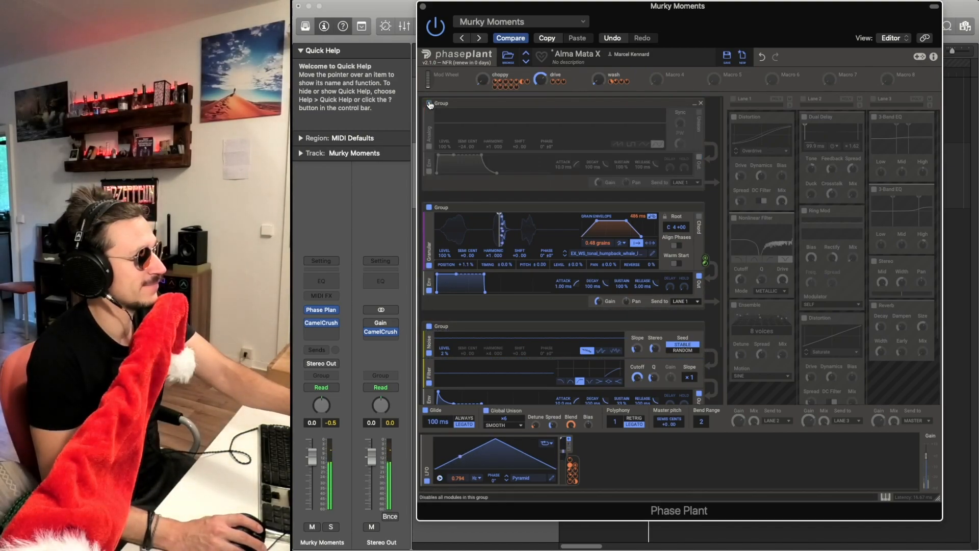
{"action": "left_click", "coordinate": [430, 103]}
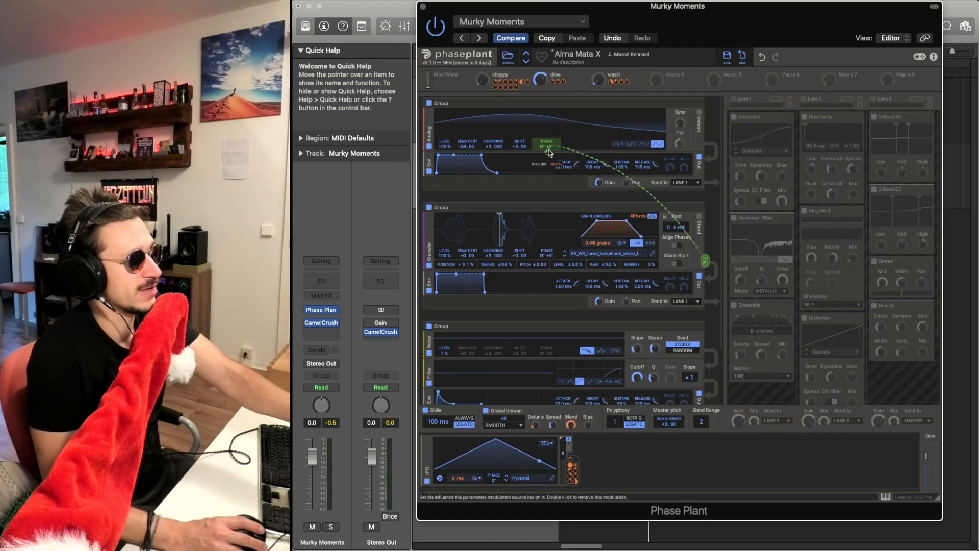
- Show the Granular oscillator's modulation routing and examine its amount on the Analog oscillator's phase
{"action": "left_click", "coordinate": [705, 258]}
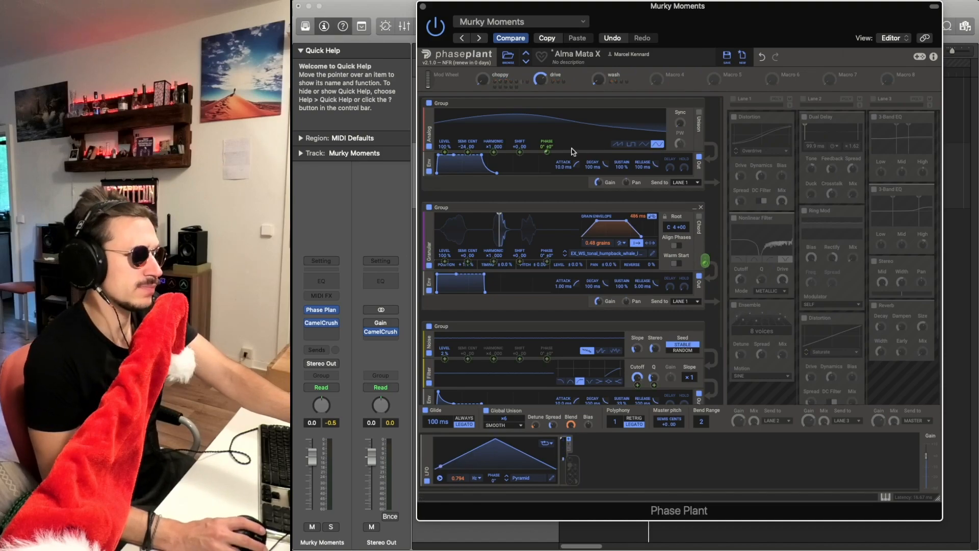
{"action": "left_click", "coordinate": [547, 152]}
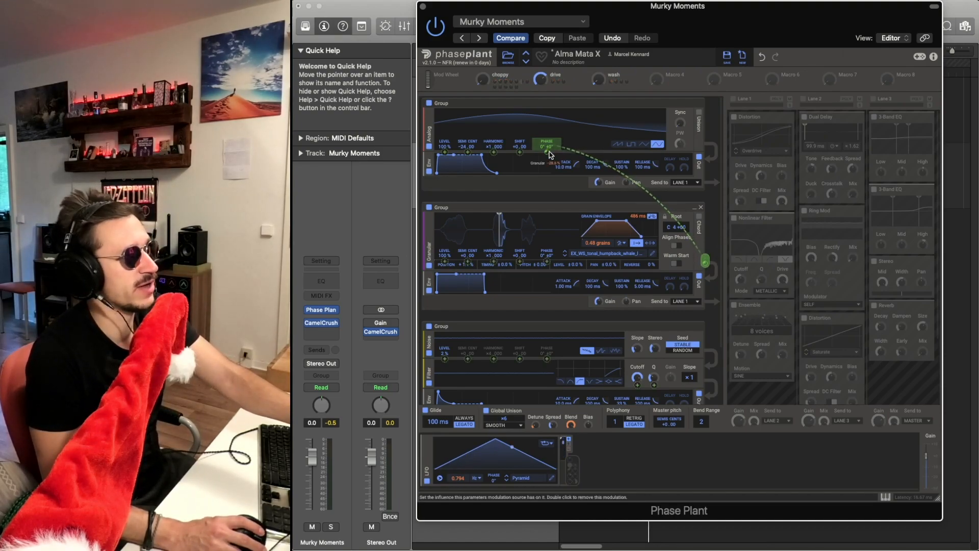
{"action": "double_click", "coordinate": [549, 153]}
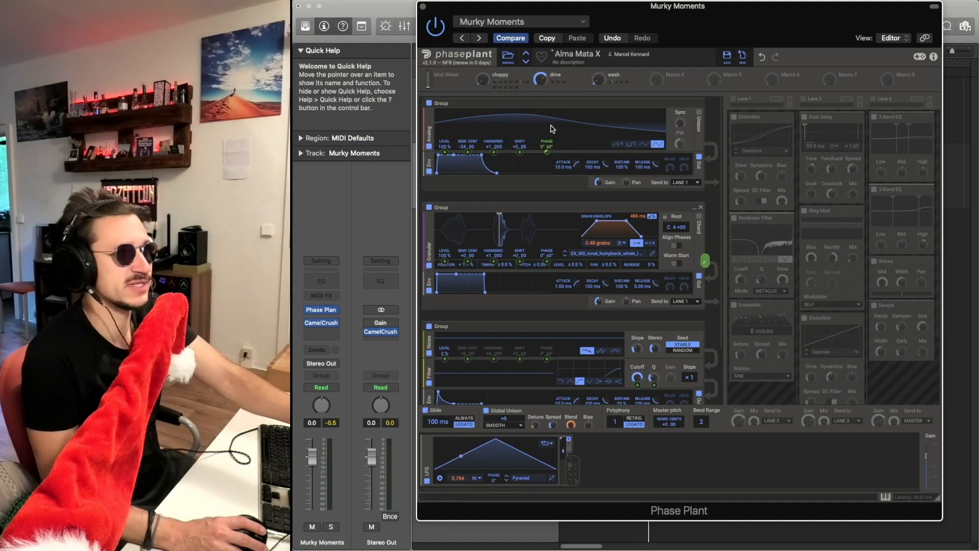
{"action": "left_click", "coordinate": [546, 152]}
{"action": "left_click_drag", "start_coordinate": [547, 152], "coordinate": [547, 158]}
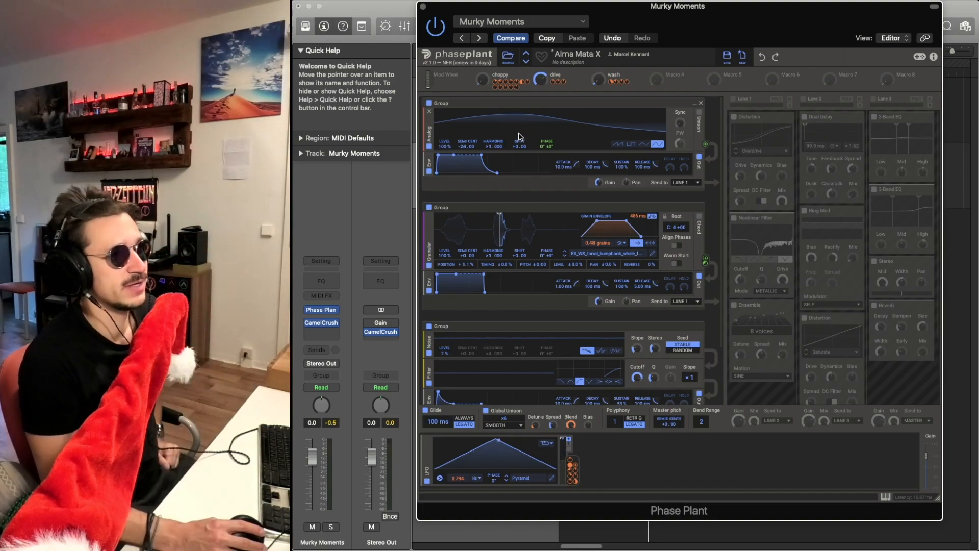
{"action": "mouse_move", "coordinate": [546, 152]}
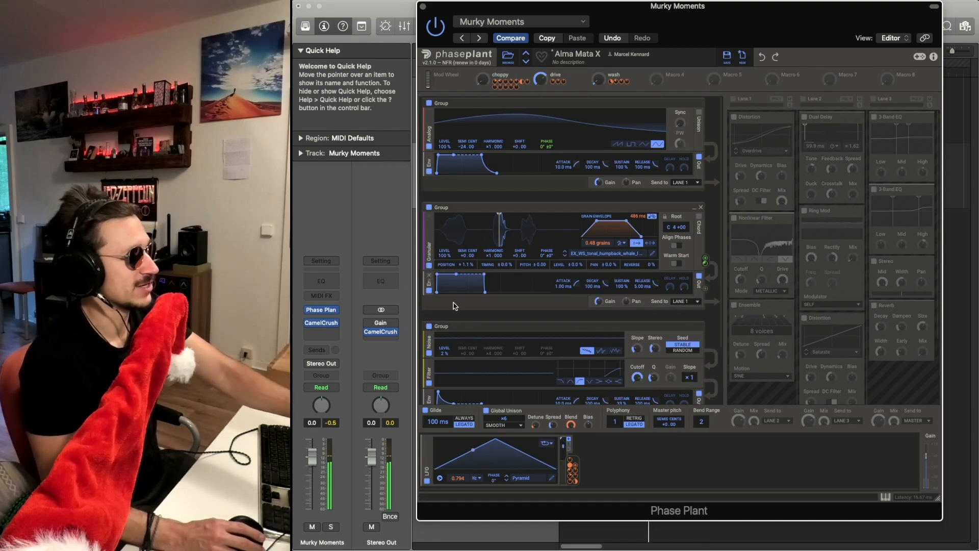
- Audition higher Sync multipliers such as 1.349 on the Analog oscillator and restore its original setting
{"action": "scroll", "coordinate": [493, 216], "scroll_direction": "down", "scroll_amount": 1}
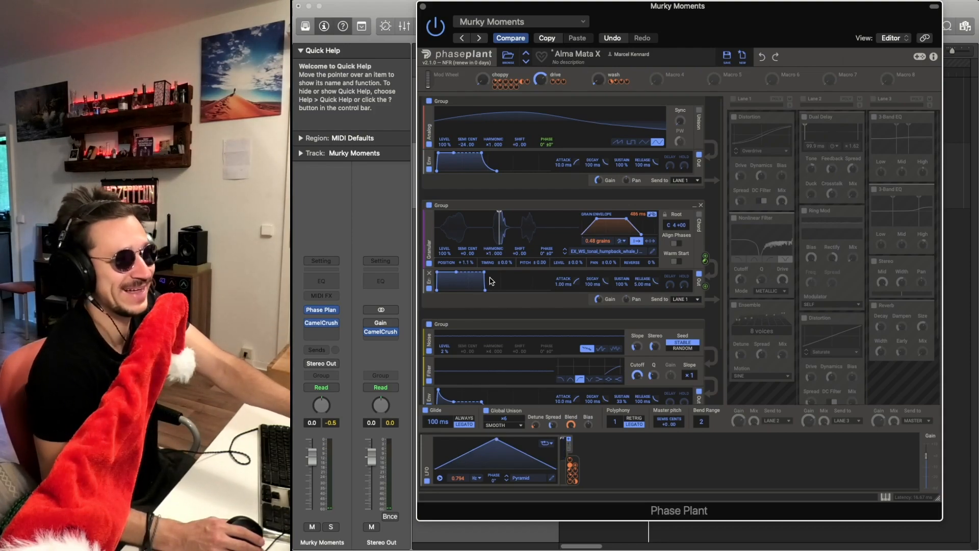
{"action": "scroll", "coordinate": [704, 139], "scroll_direction": "up", "scroll_amount": 1}
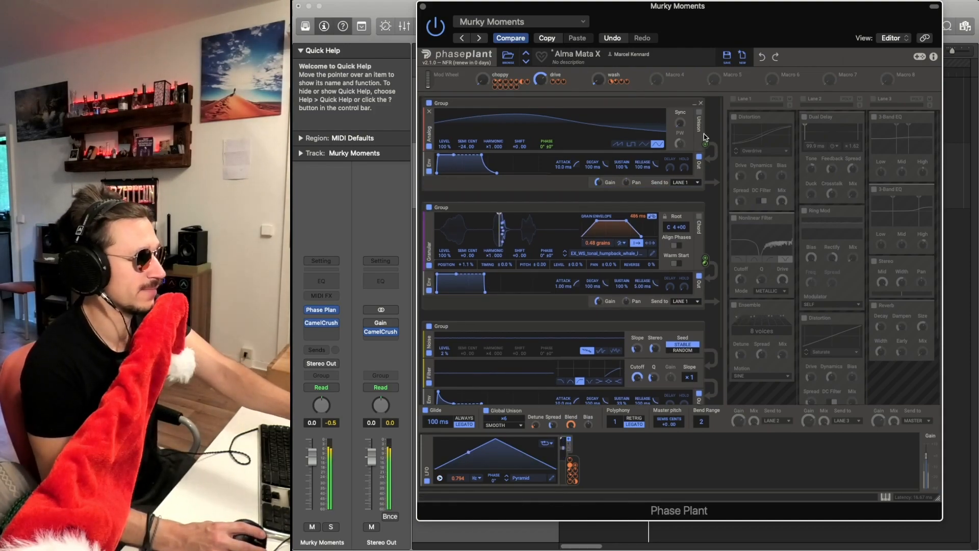
{"action": "left_click_drag", "start_coordinate": [680, 124], "coordinate": [679, 116]}
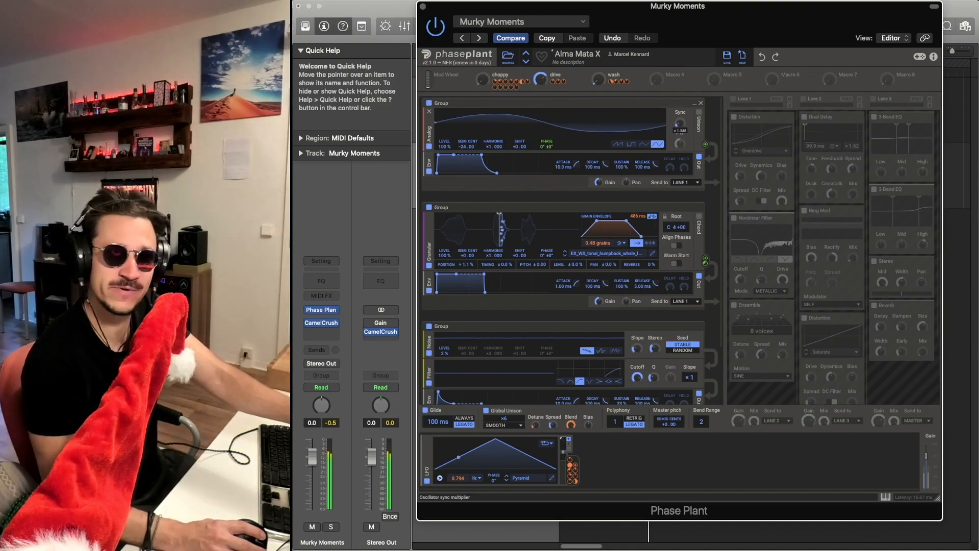
{"action": "left_click", "coordinate": [760, 59]}
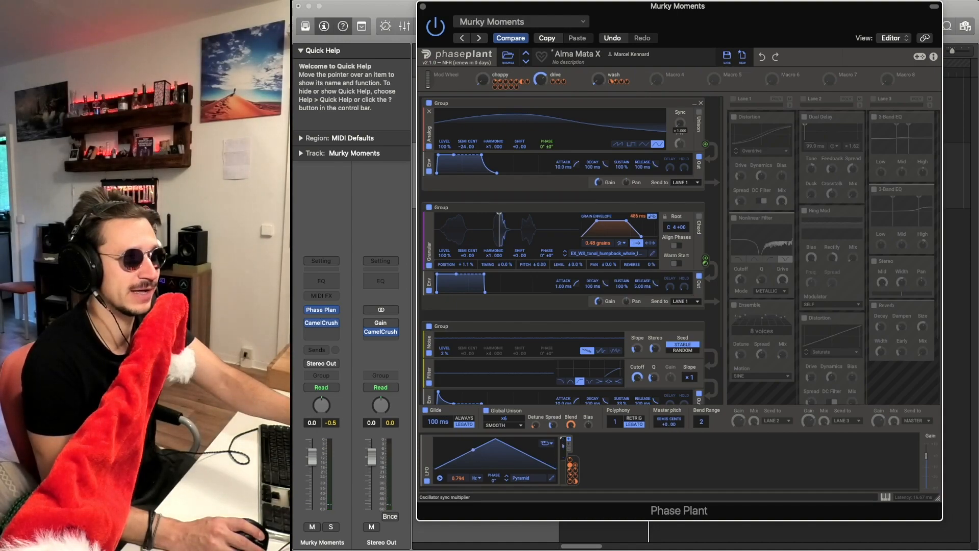
{"action": "left_click_drag", "start_coordinate": [681, 123], "coordinate": [681, 122]}
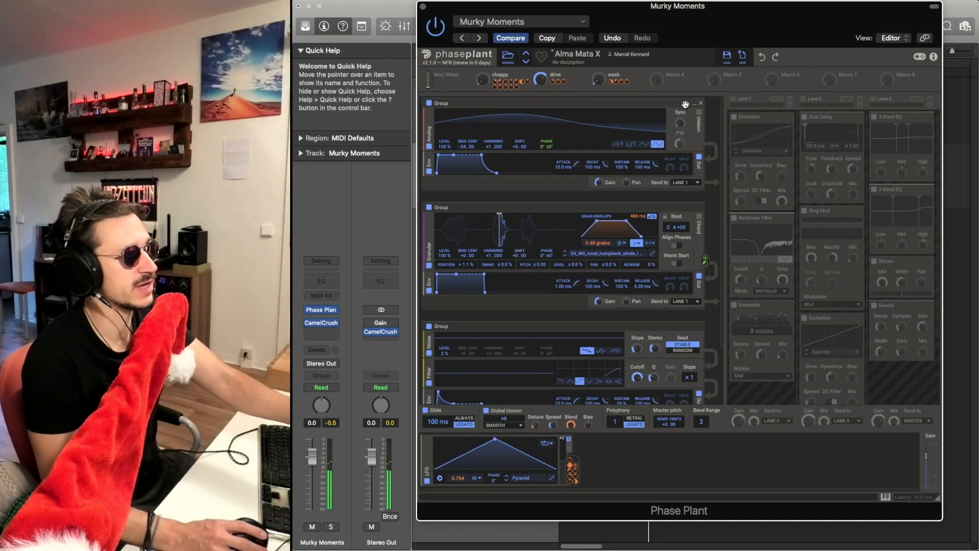
{"action": "left_click_drag", "start_coordinate": [681, 123], "coordinate": [680, 121]}
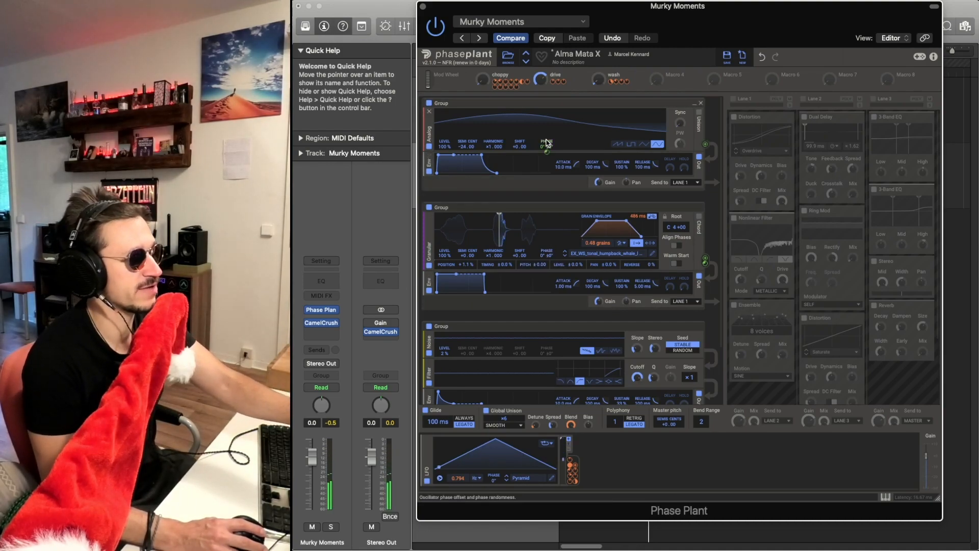
- Compare the patch with Global Unison switched off and on, and try a different number of unison voices
{"action": "scroll", "coordinate": [451, 342], "scroll_direction": "down", "scroll_amount": 1}
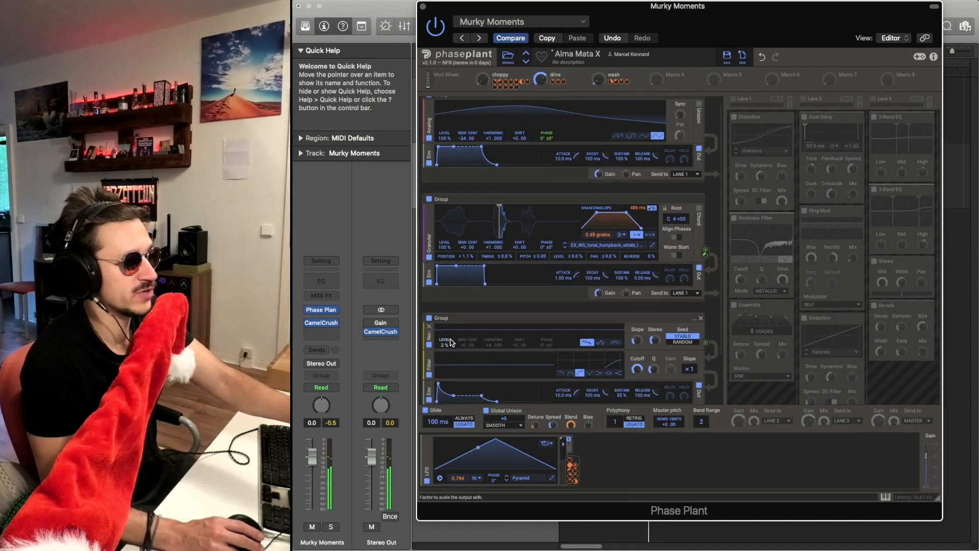
{"action": "scroll", "coordinate": [451, 342], "scroll_direction": "down", "scroll_amount": 5}
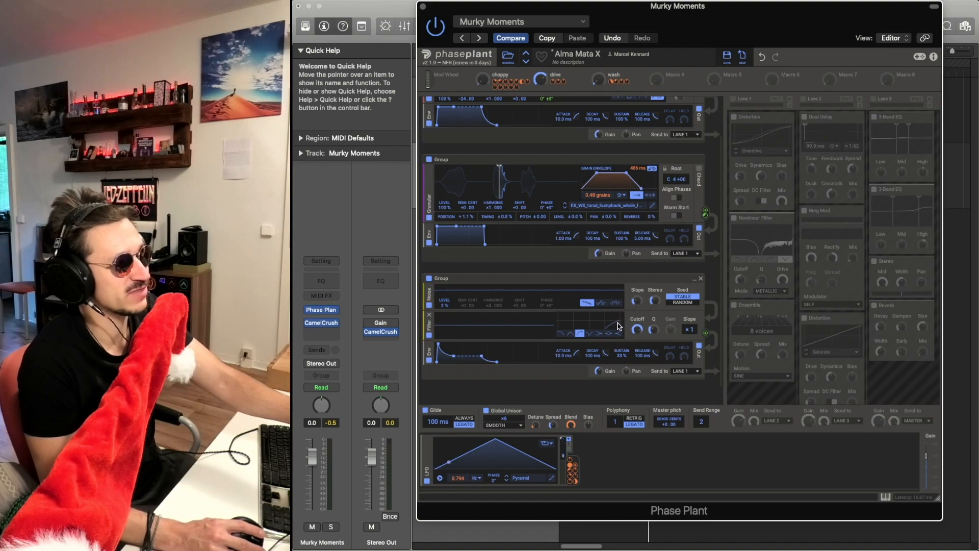
{"action": "left_click", "coordinate": [492, 410]}
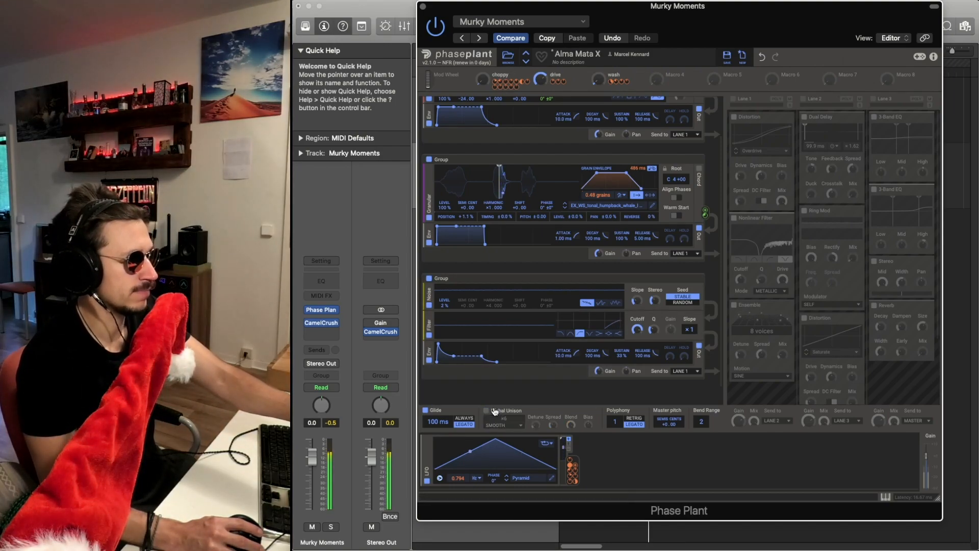
{"action": "left_click", "coordinate": [493, 411]}
{"action": "scroll", "coordinate": [550, 394], "scroll_direction": "down", "scroll_amount": 1}
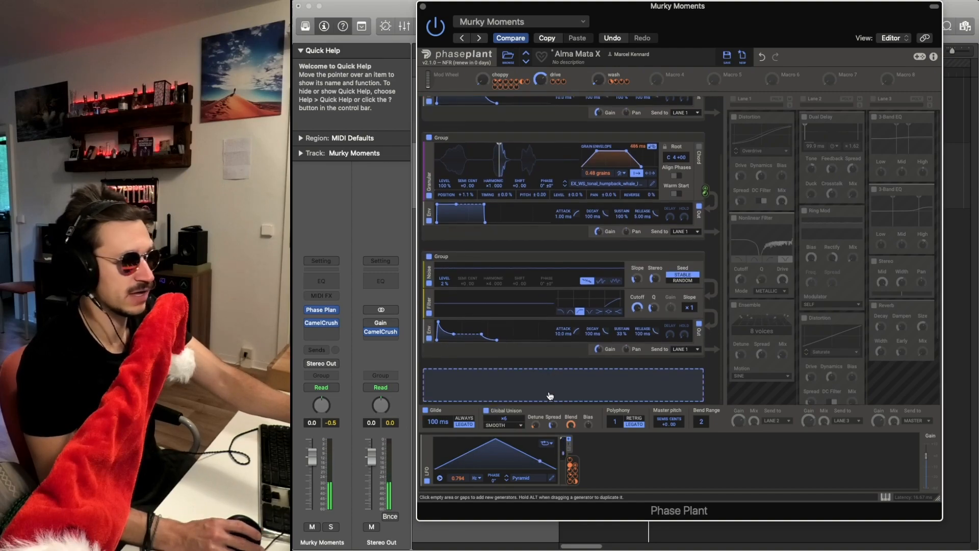
{"action": "left_click", "coordinate": [493, 412]}
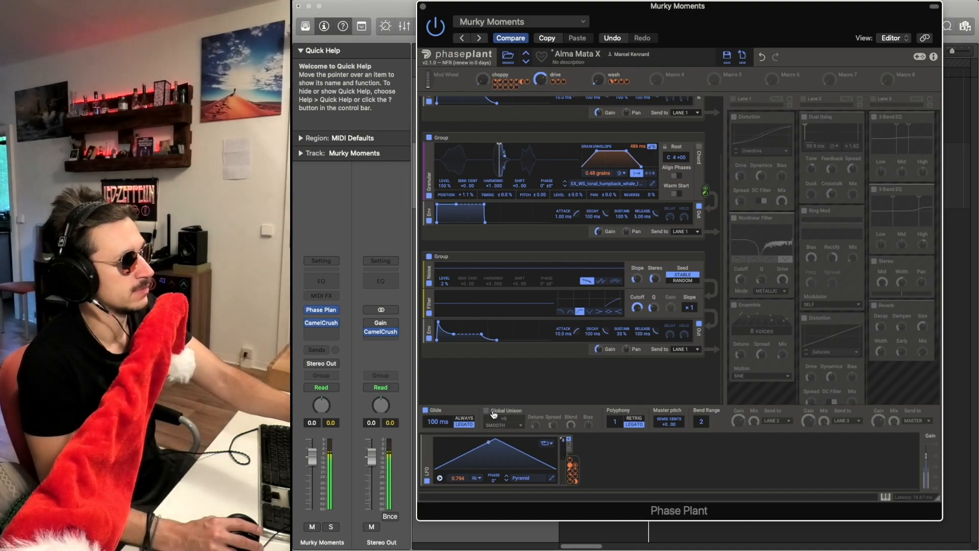
{"action": "left_click", "coordinate": [494, 413]}
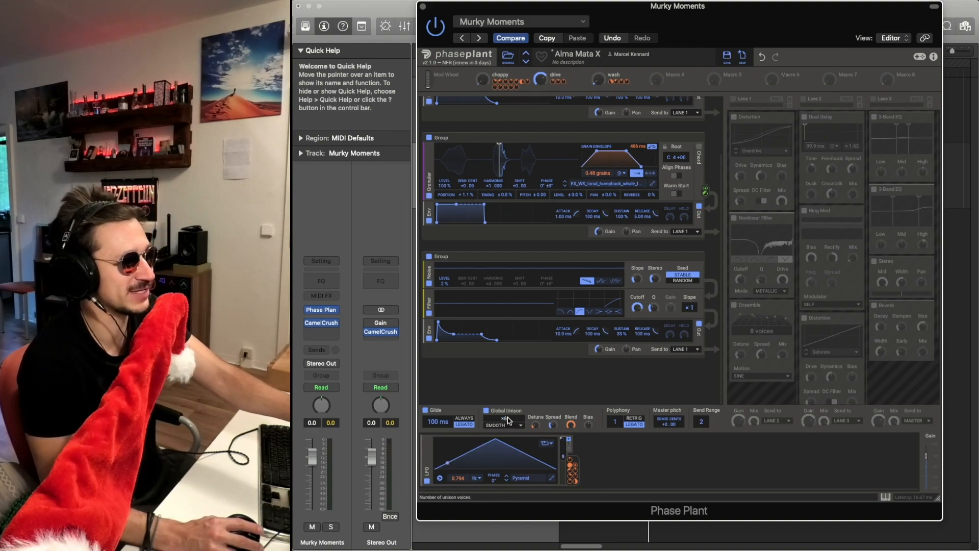
{"action": "mouse_move", "coordinate": [506, 419]}
{"action": "left_mouse_down"}
{"action": "mouse_move", "coordinate": [506, 429]}
{"action": "mouse_move", "coordinate": [507, 412]}
{"action": "left_mouse_up"}
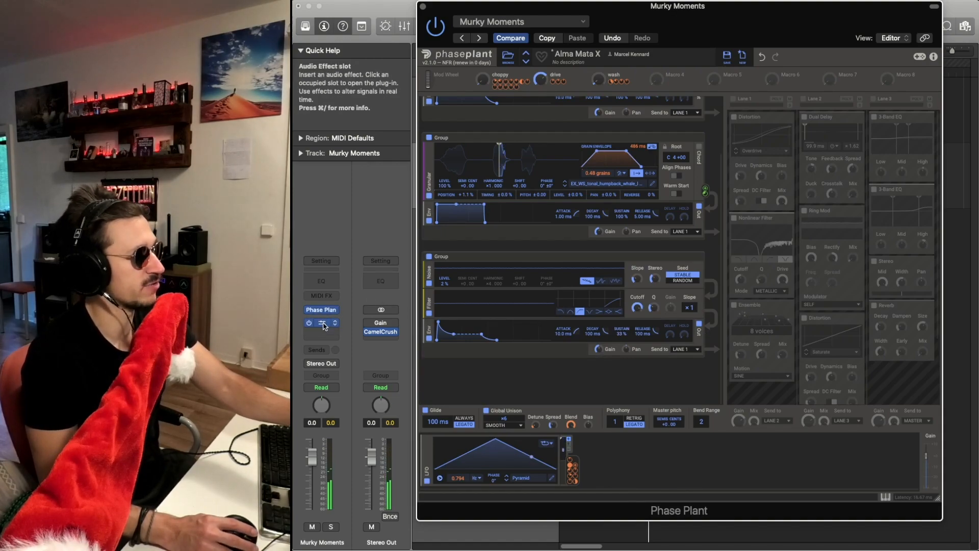
- Add a Channel EQ to the Murky Moments track, set its processing to Side Only, and set the 100 Hz low cut's slope to 12 dB/Oct
{"action": "left_click", "coordinate": [329, 281]}
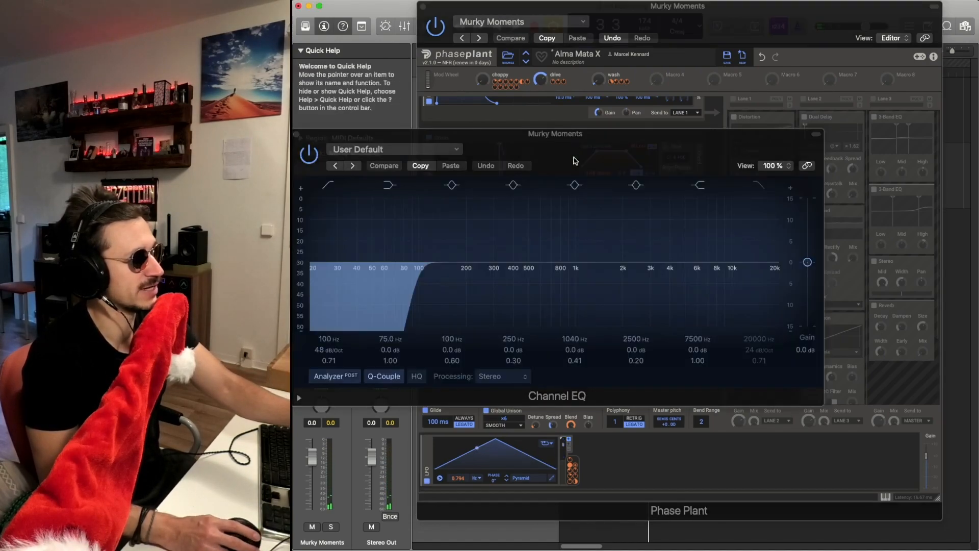
{"action": "left_click", "coordinate": [498, 377]}
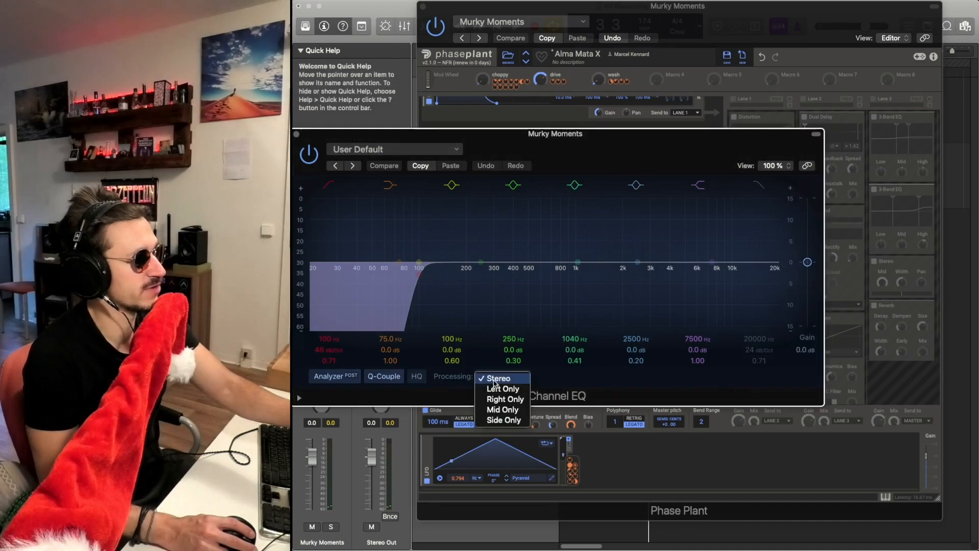
{"action": "left_click", "coordinate": [503, 420]}
{"action": "left_click_drag", "start_coordinate": [329, 350], "coordinate": [329, 368]}
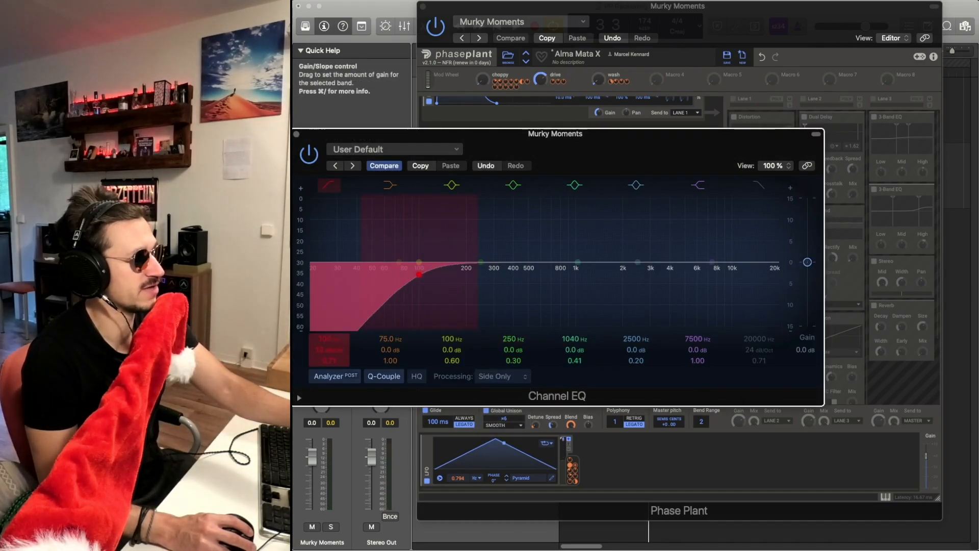
- Sweep the Channel EQ's low-cut frequency down and back up, check its slope, and close the EQ window
{"action": "mouse_move", "coordinate": [409, 298]}
{"action": "left_mouse_down"}
{"action": "mouse_move", "coordinate": [306, 272]}
{"action": "mouse_move", "coordinate": [401, 294]}
{"action": "left_mouse_up"}
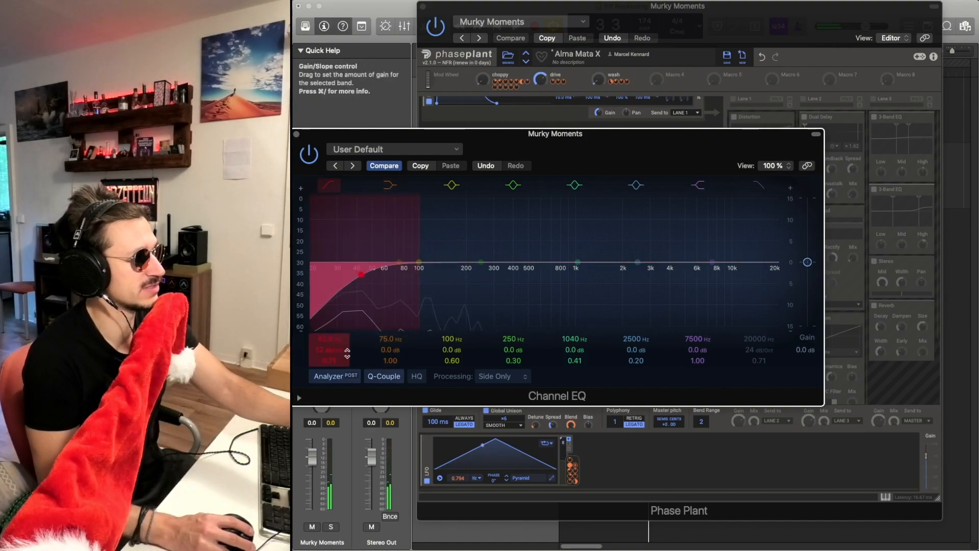
{"action": "left_click_drag", "start_coordinate": [343, 351], "coordinate": [344, 345]}
{"action": "left_click_drag", "start_coordinate": [352, 309], "coordinate": [411, 321]}
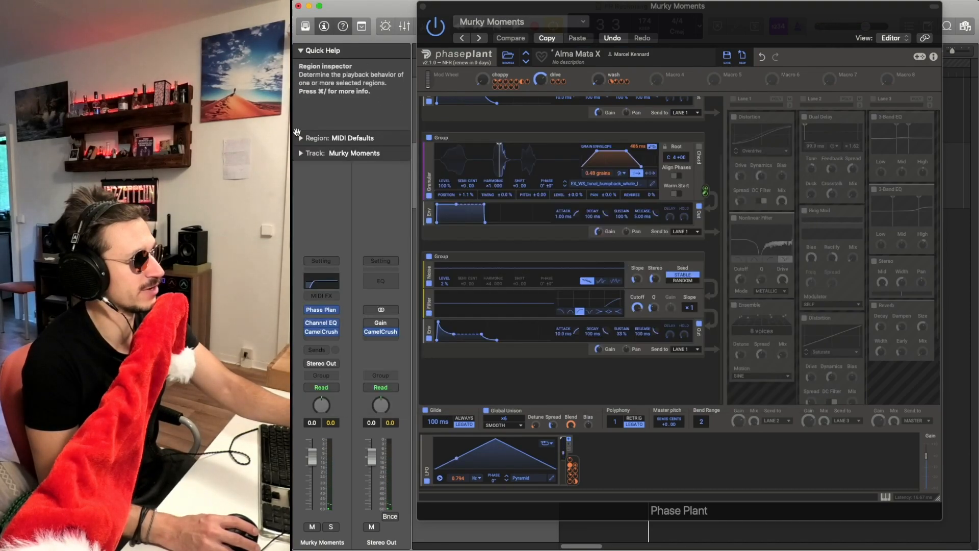
{"action": "left_click", "coordinate": [297, 134]}
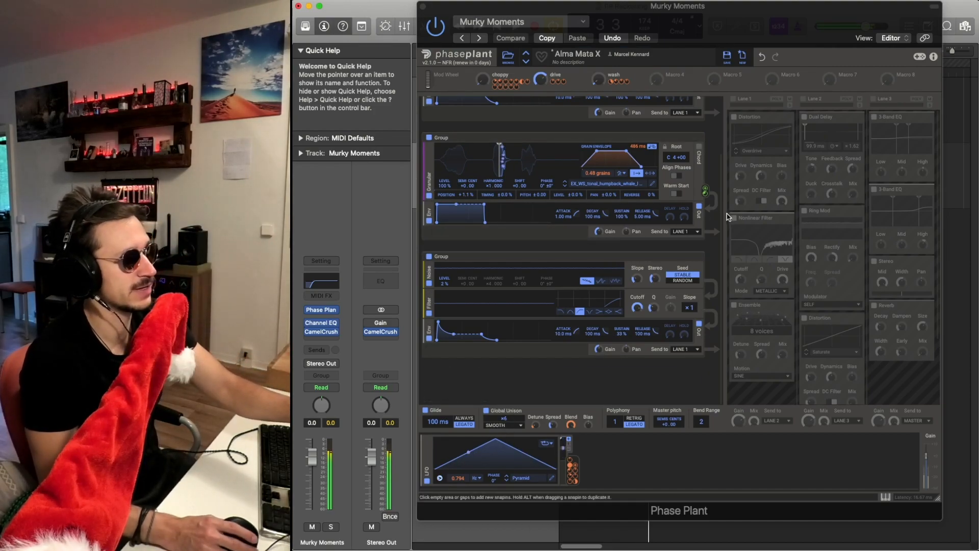
- Enable effects Lane 1 and bypass its Ensemble and Nonlinear Filter so that only the Distortion is active
{"action": "scroll", "coordinate": [570, 378], "scroll_direction": "up", "scroll_amount": 3}
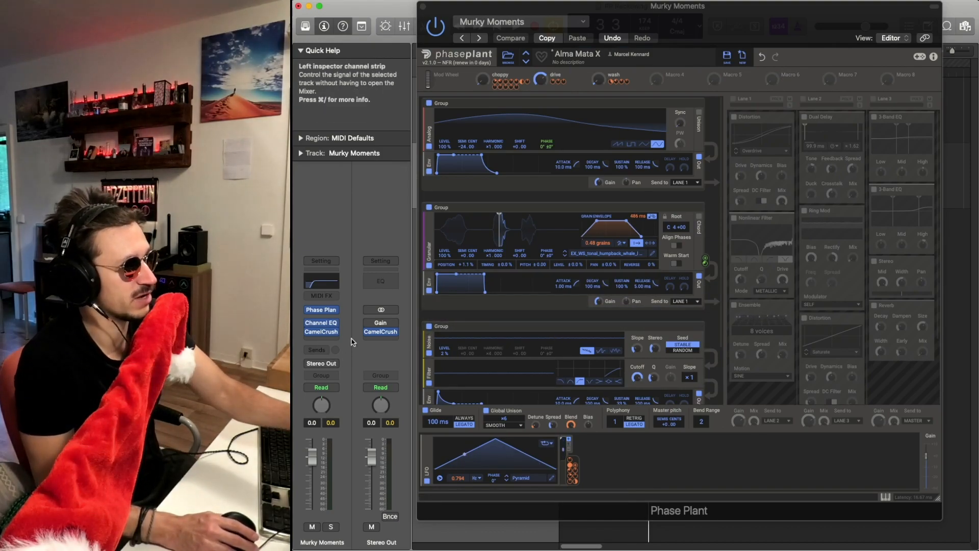
{"action": "scroll", "coordinate": [542, 360], "scroll_direction": "down", "scroll_amount": 3}
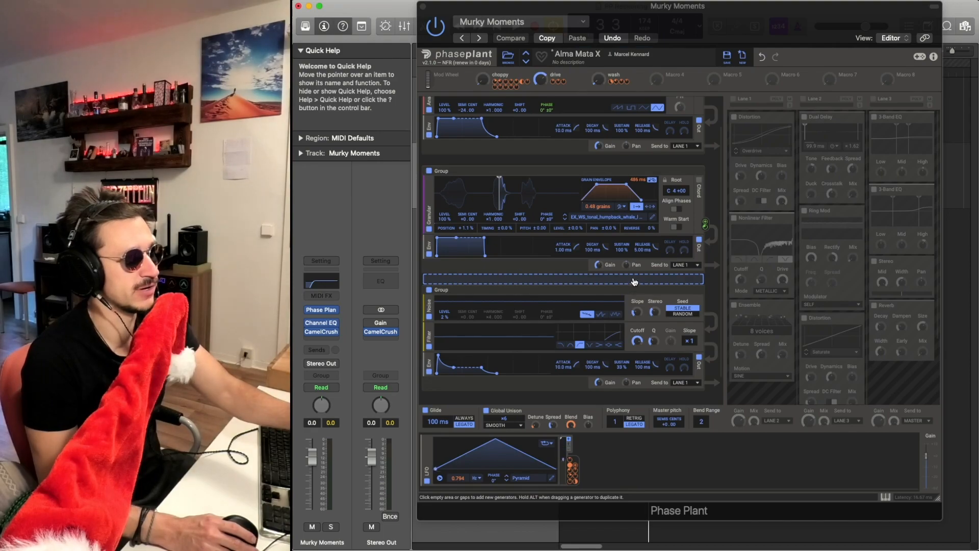
{"action": "scroll", "coordinate": [638, 275], "scroll_direction": "down", "scroll_amount": 3}
{"action": "scroll", "coordinate": [648, 266], "scroll_direction": "up", "scroll_amount": 5}
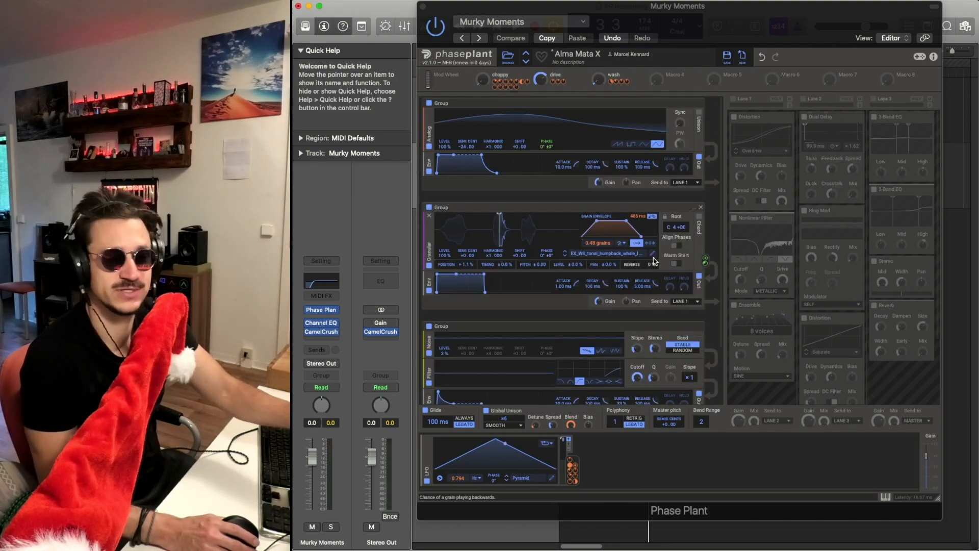
{"action": "left_click", "coordinate": [734, 99]}
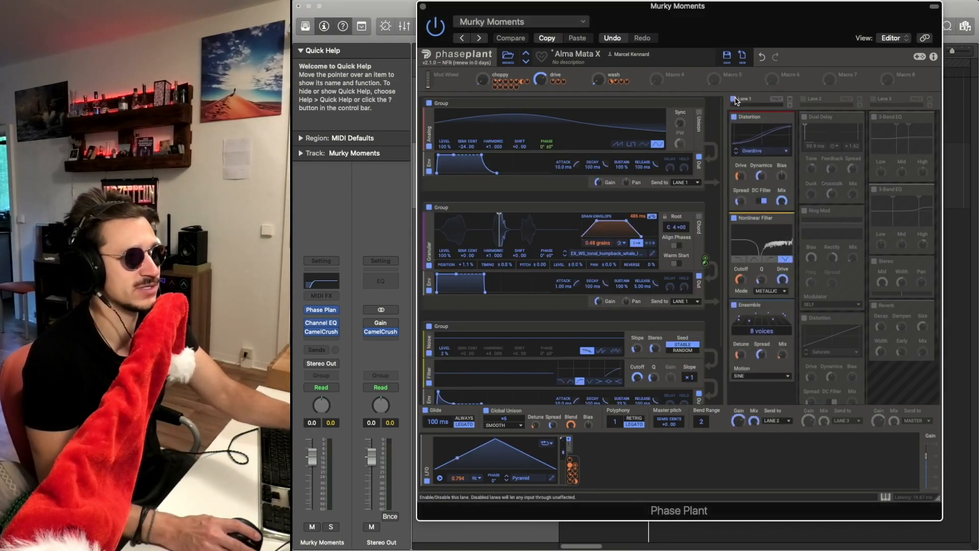
{"action": "left_click", "coordinate": [734, 305]}
{"action": "left_click", "coordinate": [735, 218]}
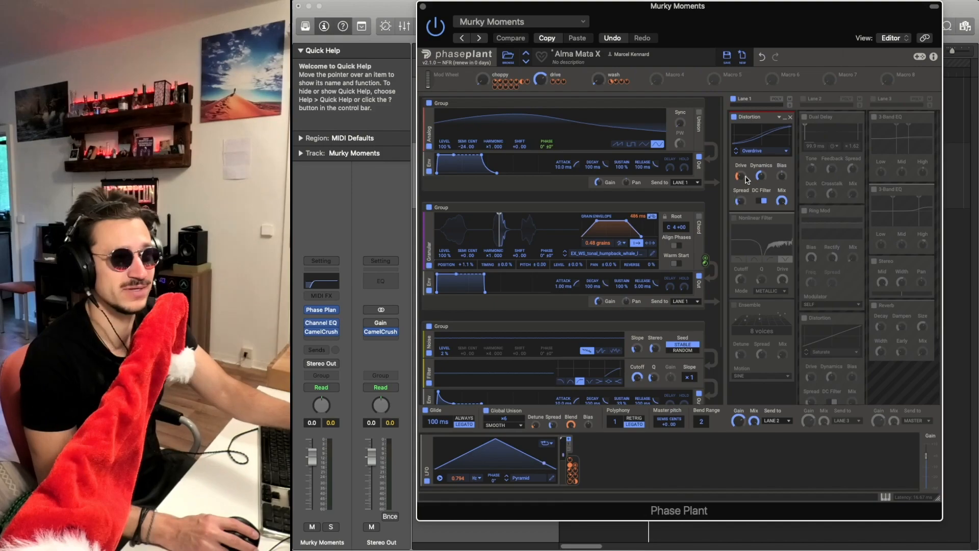
- Compare Lane 1's Overdrive Distortion switched off and on, and examine its Spread amount
{"action": "left_click", "coordinate": [735, 118]}
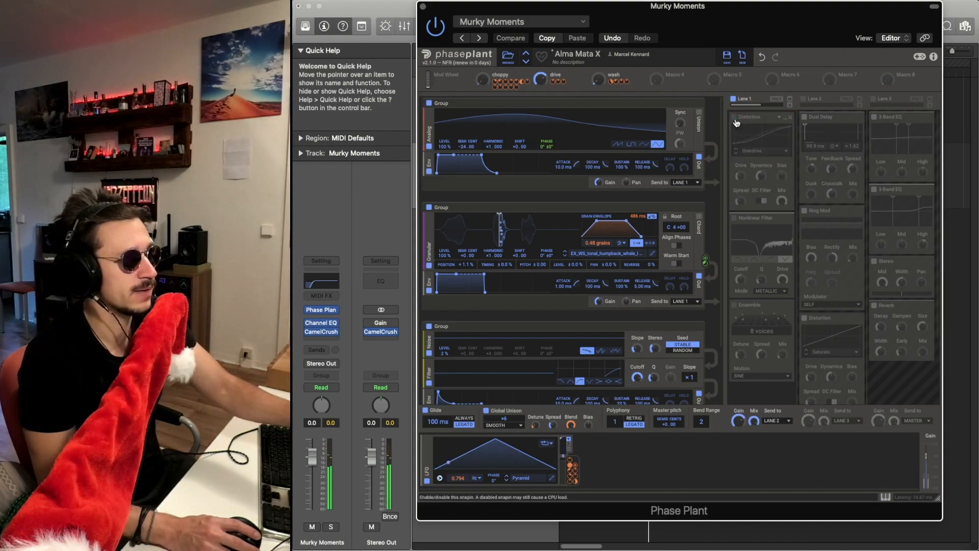
{"action": "left_click", "coordinate": [734, 118]}
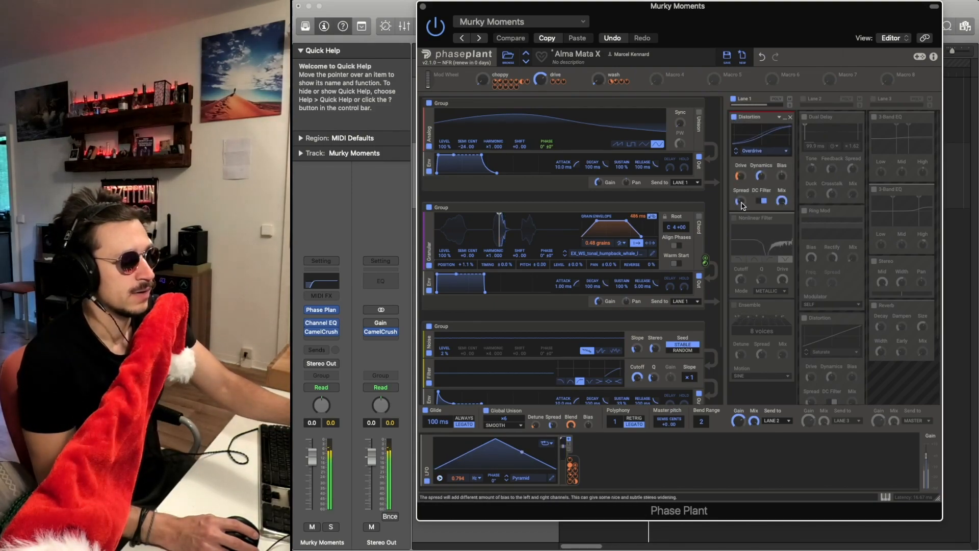
{"action": "left_click_drag", "start_coordinate": [741, 202], "coordinate": [741, 202]}
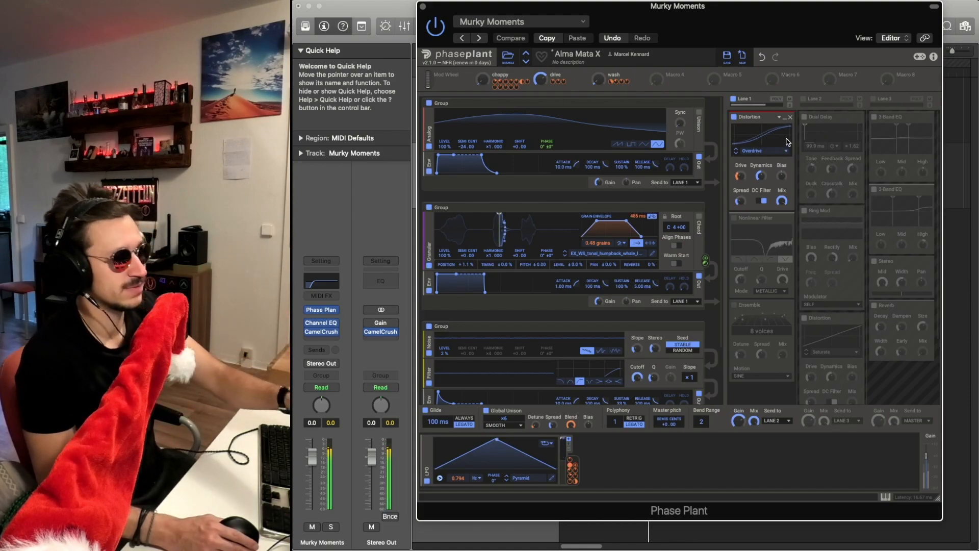
- Enable the Nonlinear Filter in Lane 1 and compare its Clean mode with Metallic, finishing on Metallic
{"action": "left_click", "coordinate": [734, 218]}
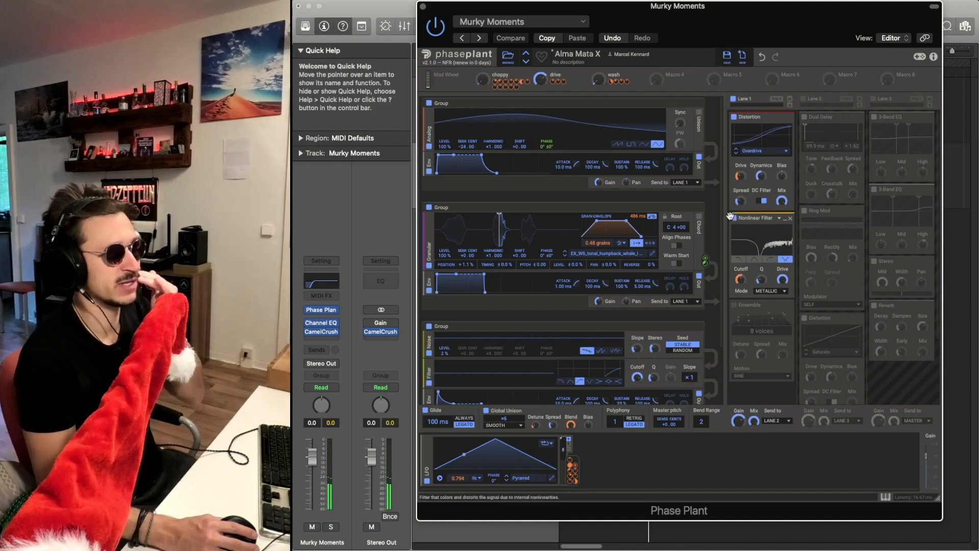
{"action": "left_click", "coordinate": [782, 293]}
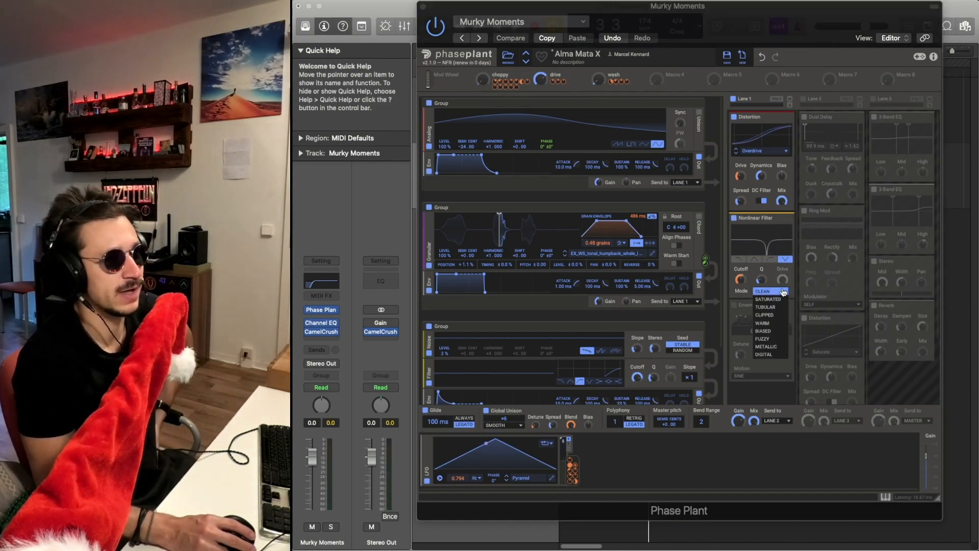
{"action": "left_click", "coordinate": [775, 347]}
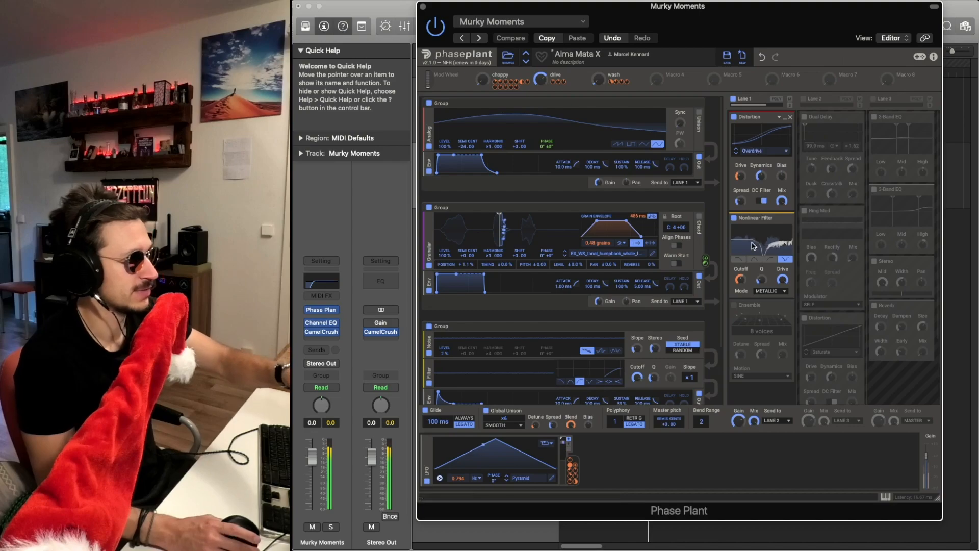
{"action": "left_click", "coordinate": [775, 296]}
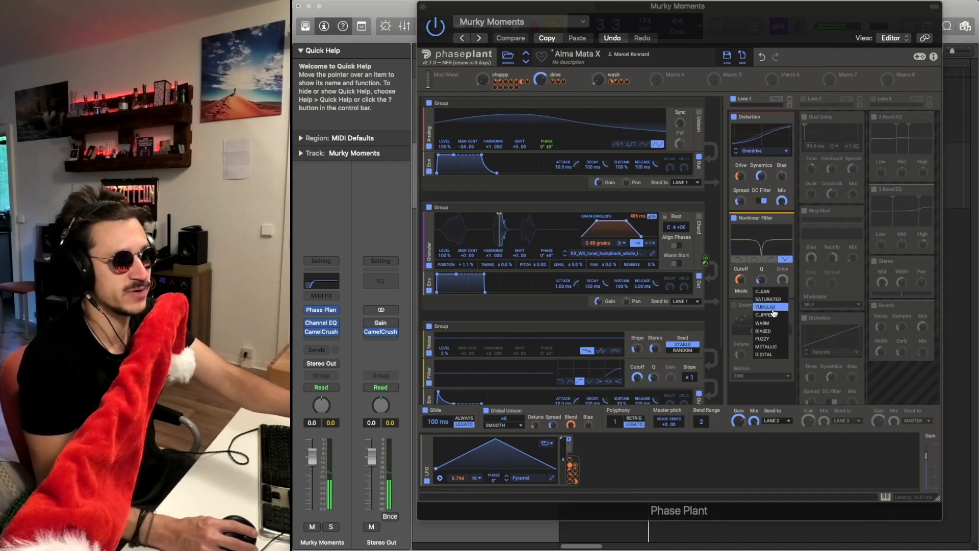
{"action": "left_click", "coordinate": [772, 291]}
{"action": "left_click", "coordinate": [771, 290]}
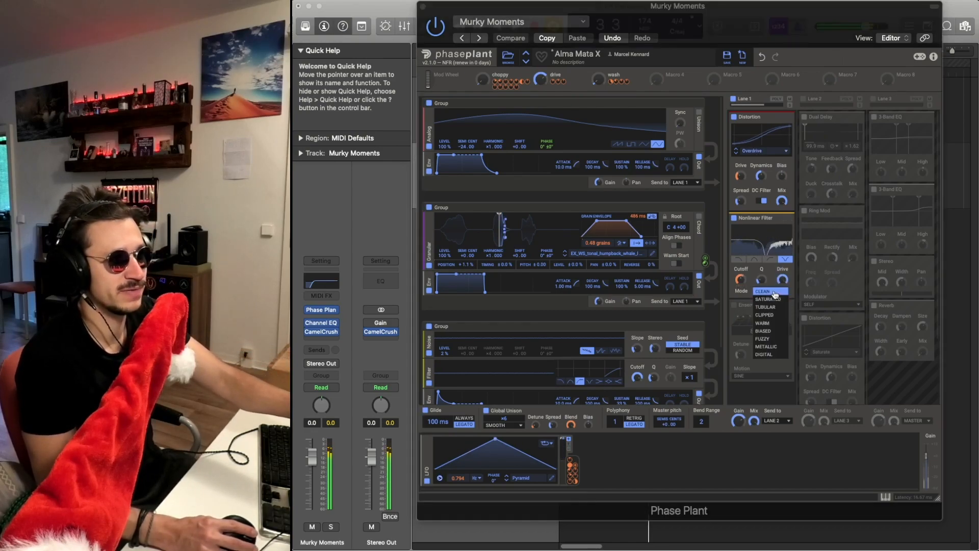
{"action": "left_click", "coordinate": [769, 351]}
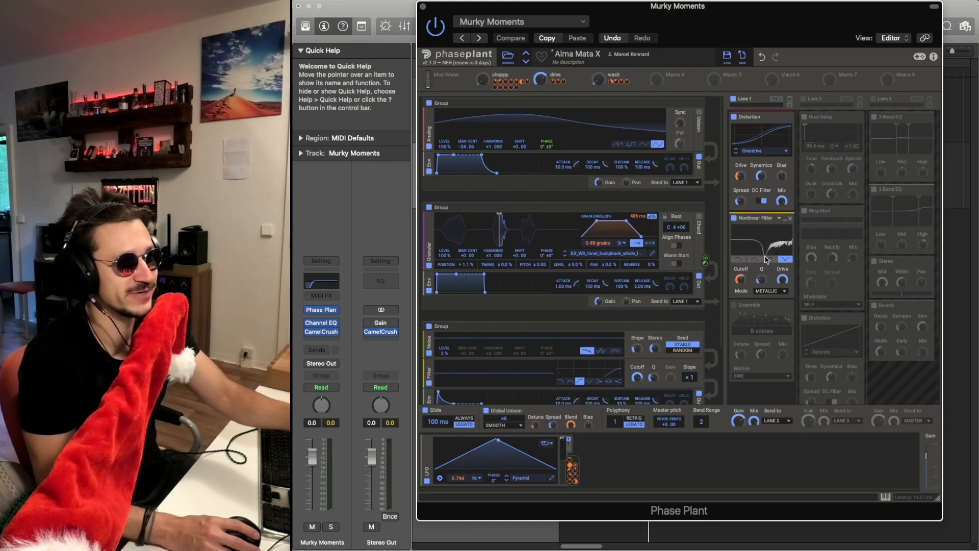
- Compare the sound with the Nonlinear Filter bypassed and active, and examine its cutoff
{"action": "left_click", "coordinate": [734, 219]}
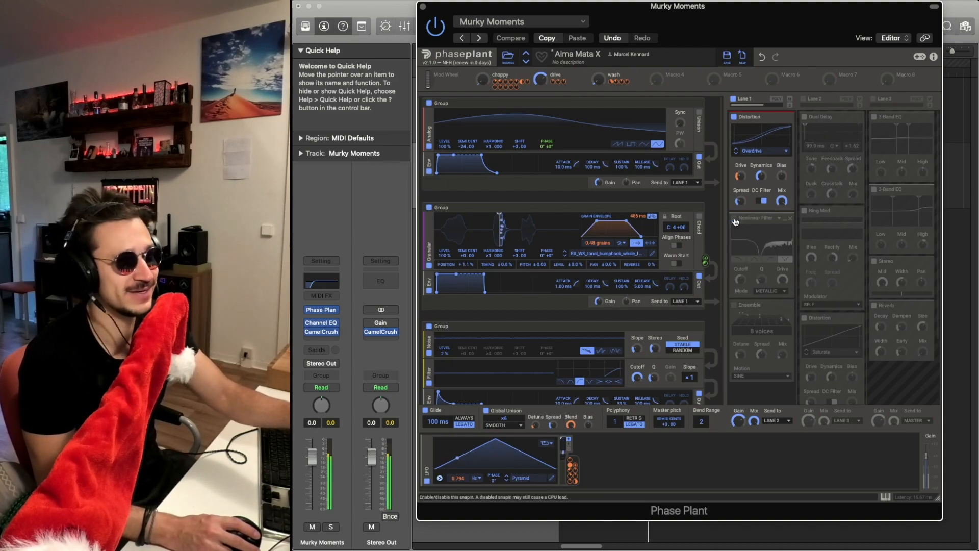
{"action": "left_click", "coordinate": [734, 219]}
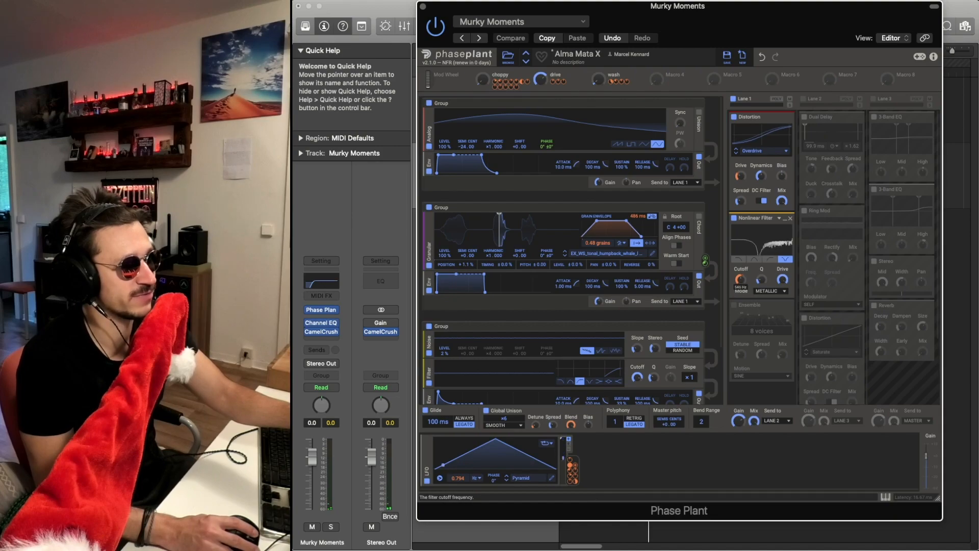
{"action": "left_click_drag", "start_coordinate": [740, 279], "coordinate": [740, 283]}
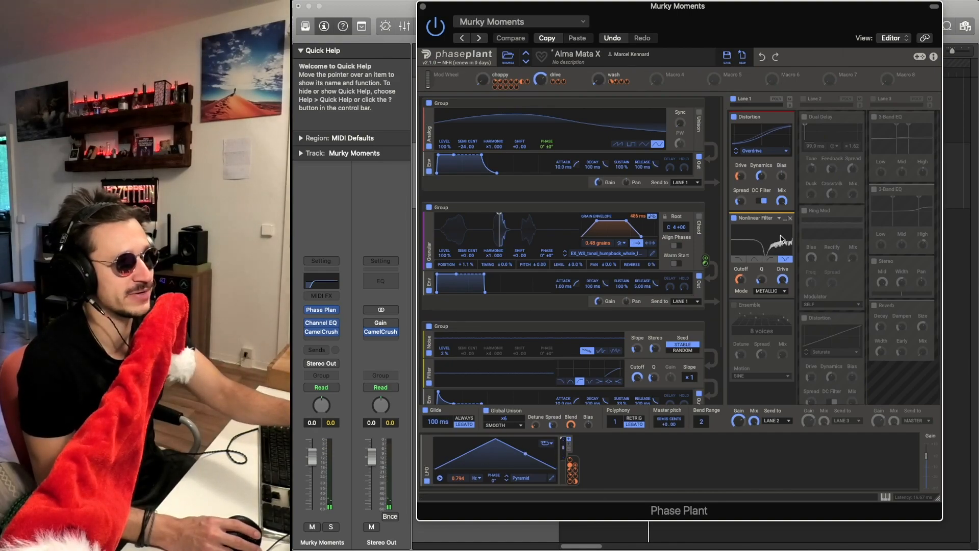
- Enable the Ensemble in Lane 1, review its motion patterns and keep Sine
{"action": "left_click", "coordinate": [735, 305]}
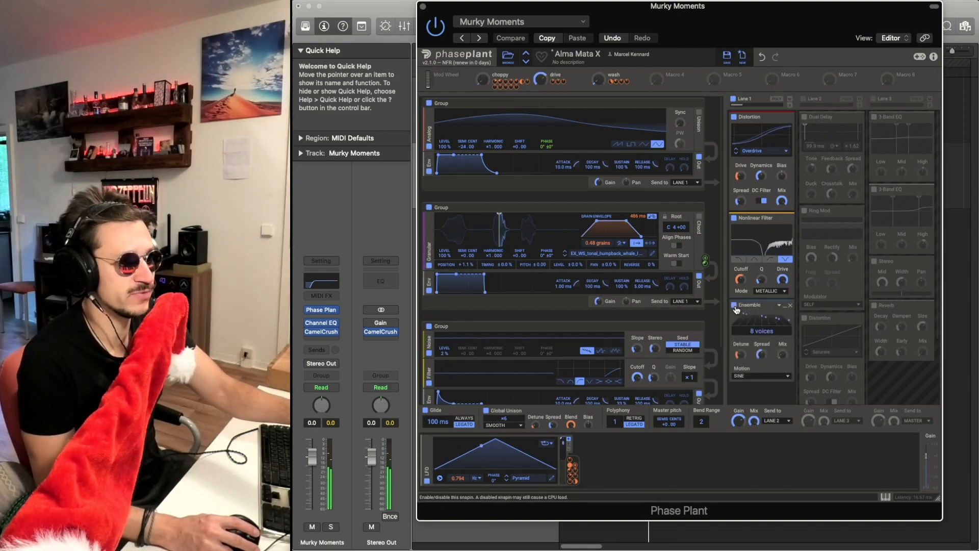
{"action": "scroll", "coordinate": [783, 382], "scroll_direction": "down", "scroll_amount": 1}
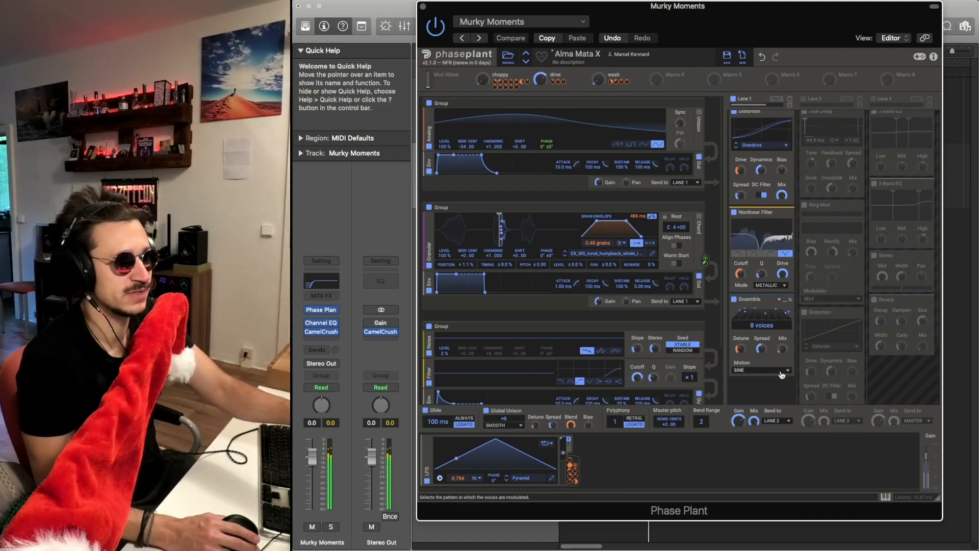
{"action": "scroll", "coordinate": [782, 375], "scroll_direction": "down", "scroll_amount": 5}
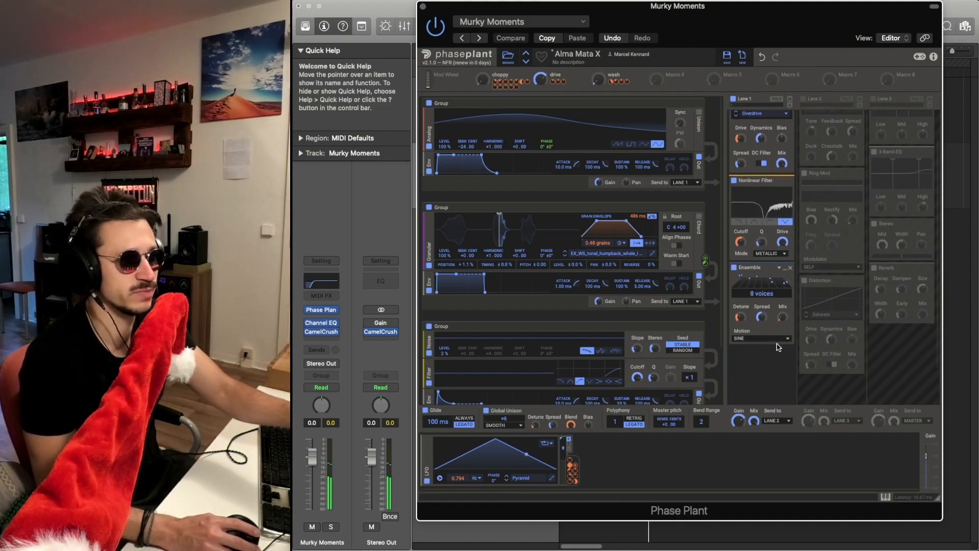
{"action": "left_click", "coordinate": [761, 338]}
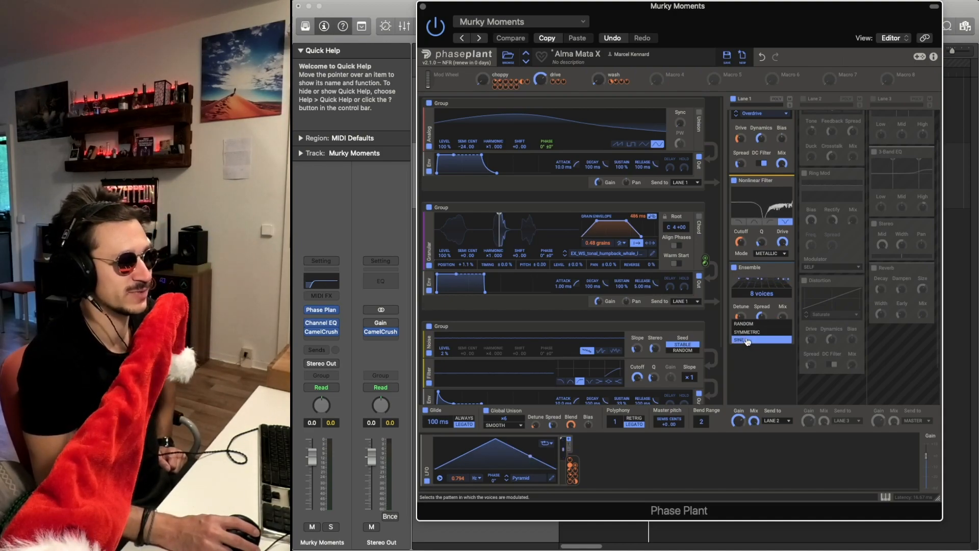
{"action": "left_click", "coordinate": [747, 339]}
- Try 9 voices on Lane 1's Ensemble and undo the change
{"action": "left_click", "coordinate": [762, 378]}
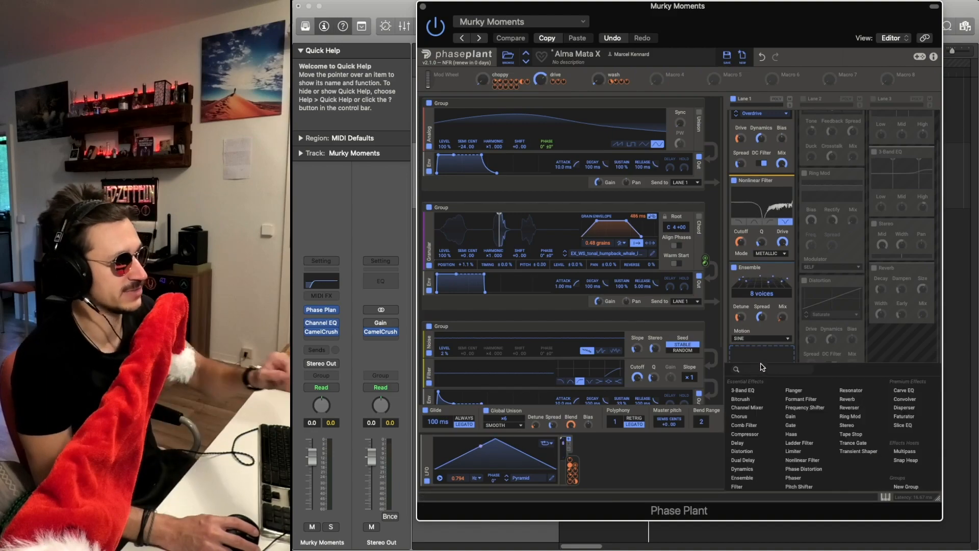
{"action": "left_click", "coordinate": [761, 360]}
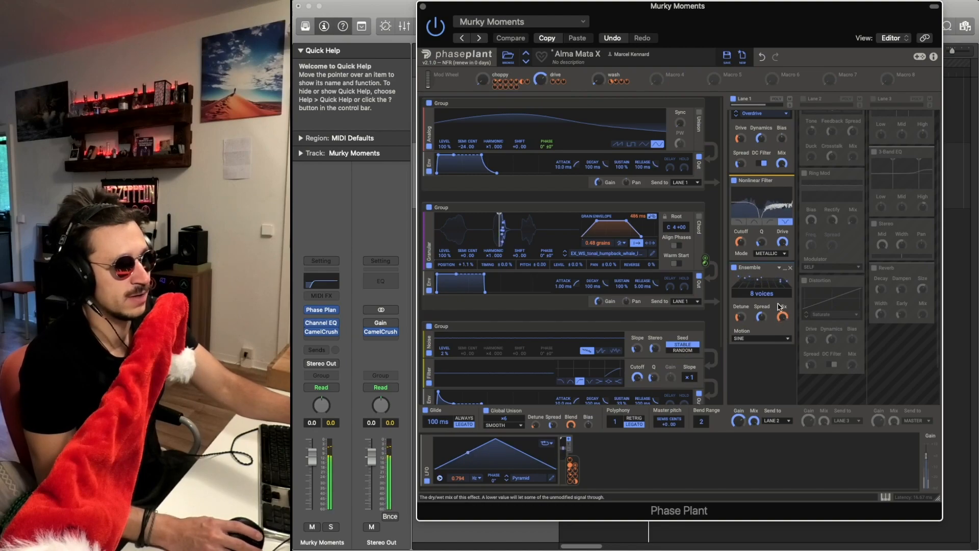
{"action": "mouse_move", "coordinate": [774, 291]}
{"action": "left_mouse_down"}
{"action": "mouse_move", "coordinate": [775, 278]}
{"action": "mouse_move", "coordinate": [774, 288]}
{"action": "left_mouse_up"}
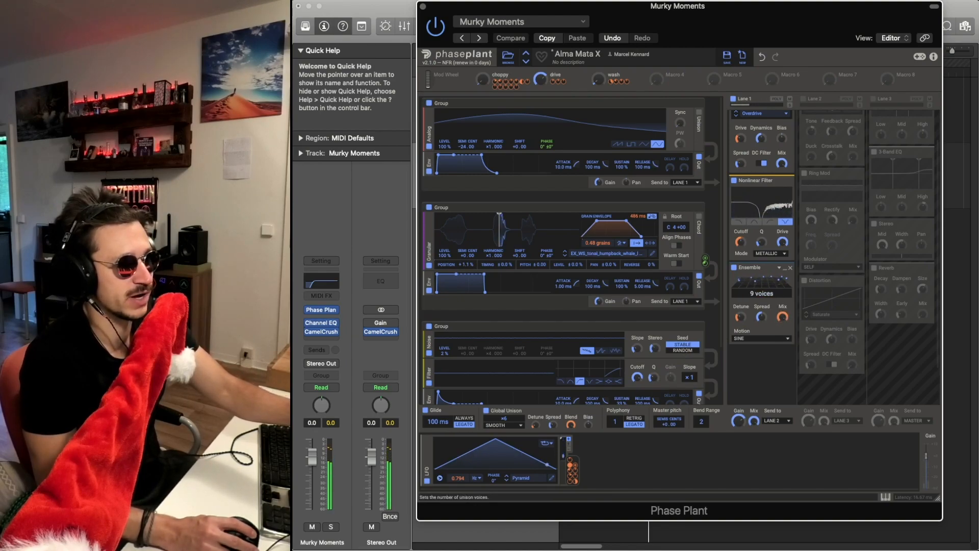
{"action": "left_click", "coordinate": [760, 56]}
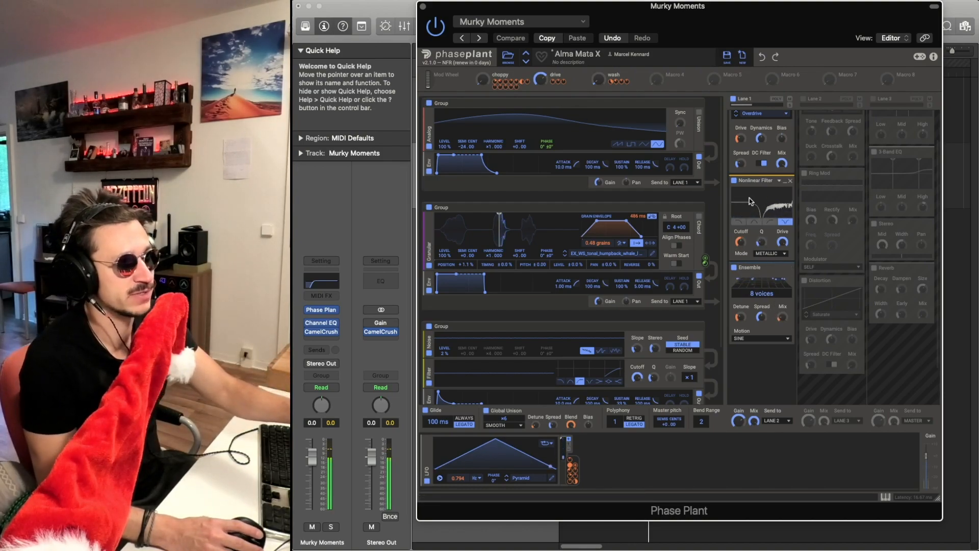
- Audition the choppy macro at 100 % and turn it fully back down
{"action": "scroll", "coordinate": [751, 161], "scroll_direction": "up", "scroll_amount": 1}
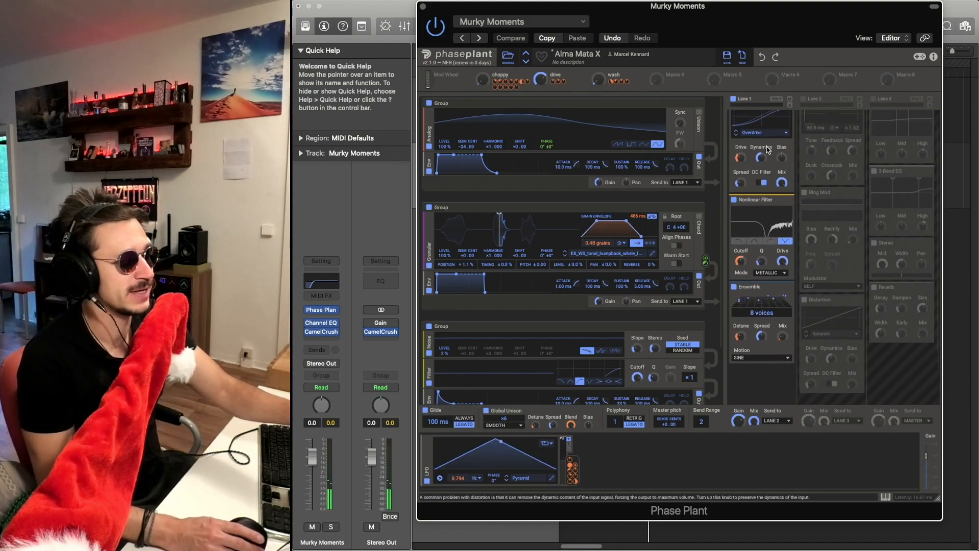
{"action": "scroll", "coordinate": [746, 170], "scroll_direction": "up", "scroll_amount": 1}
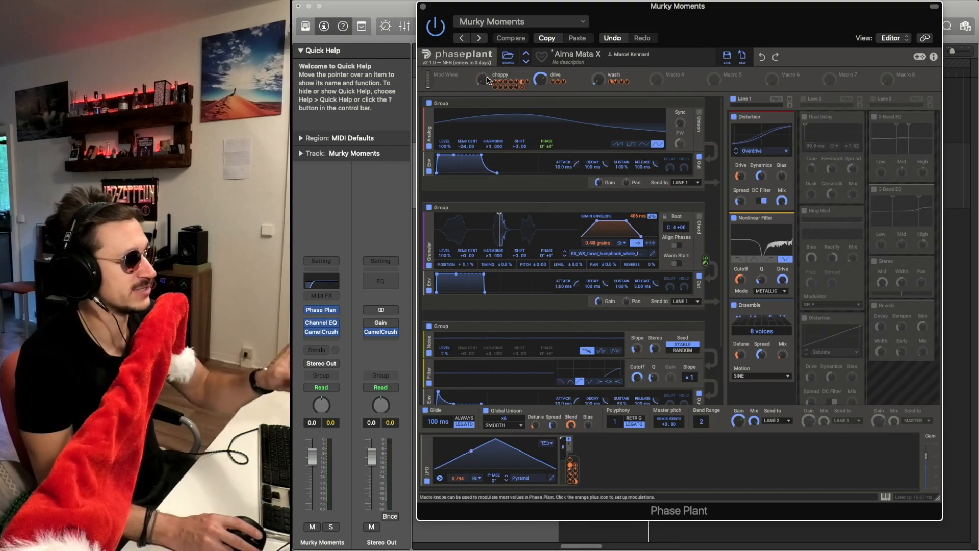
{"action": "left_click_drag", "start_coordinate": [484, 83], "coordinate": [485, 51]}
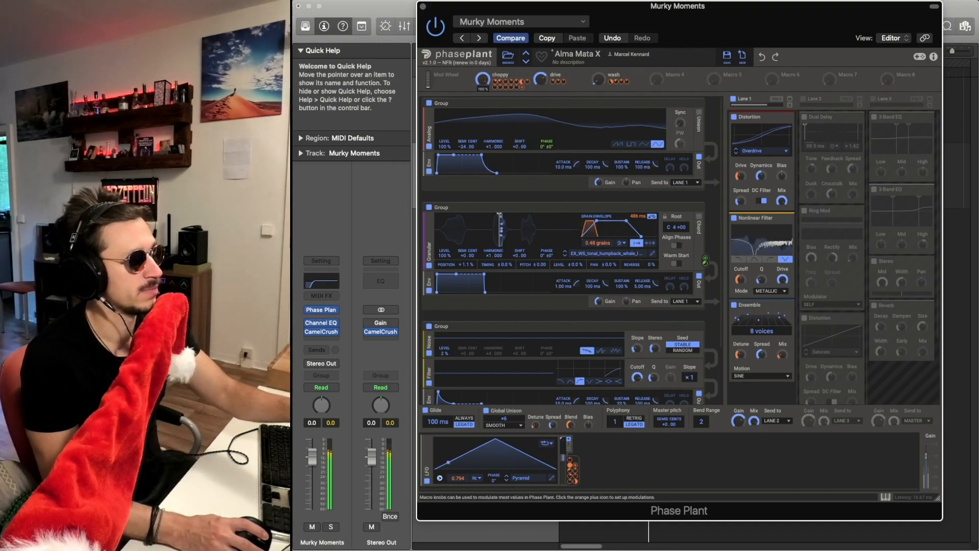
{"action": "left_click_drag", "start_coordinate": [485, 51], "coordinate": [485, 84]}
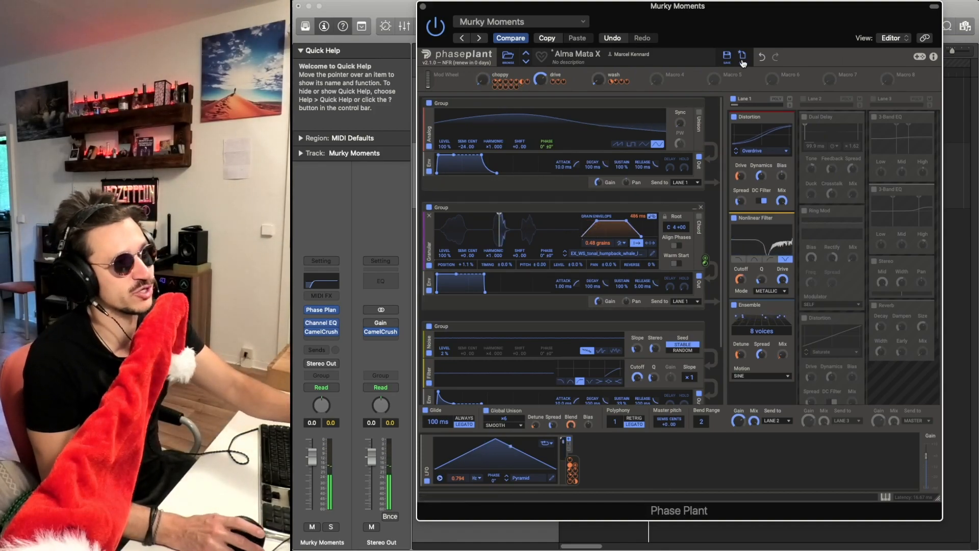
- Enable effects Lane 2 and bypass its Distortion and Ring Mod so that only the Dual Delay is active
{"action": "left_click", "coordinate": [803, 98]}
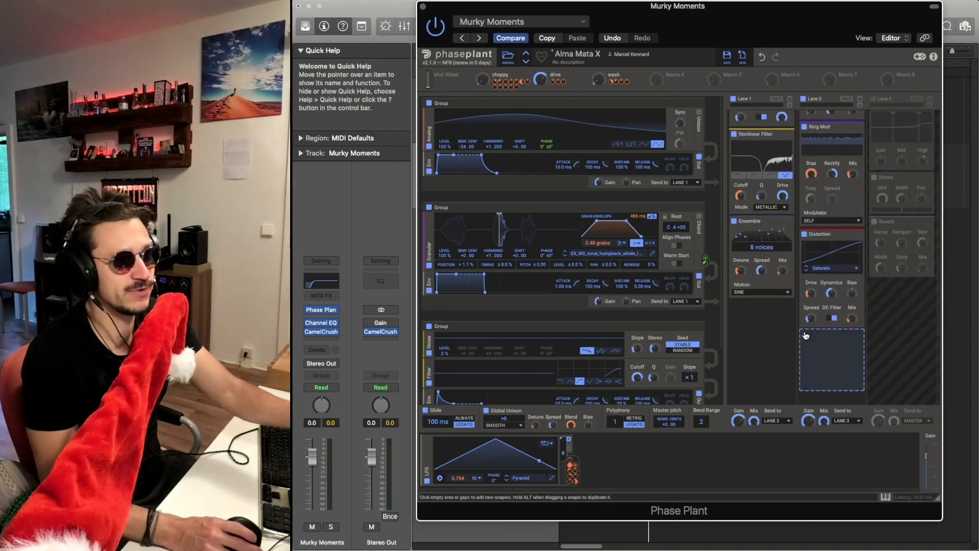
{"action": "scroll", "coordinate": [805, 357], "scroll_direction": "down", "scroll_amount": 3}
{"action": "left_click", "coordinate": [805, 235]}
{"action": "scroll", "coordinate": [806, 238], "scroll_direction": "up", "scroll_amount": 3}
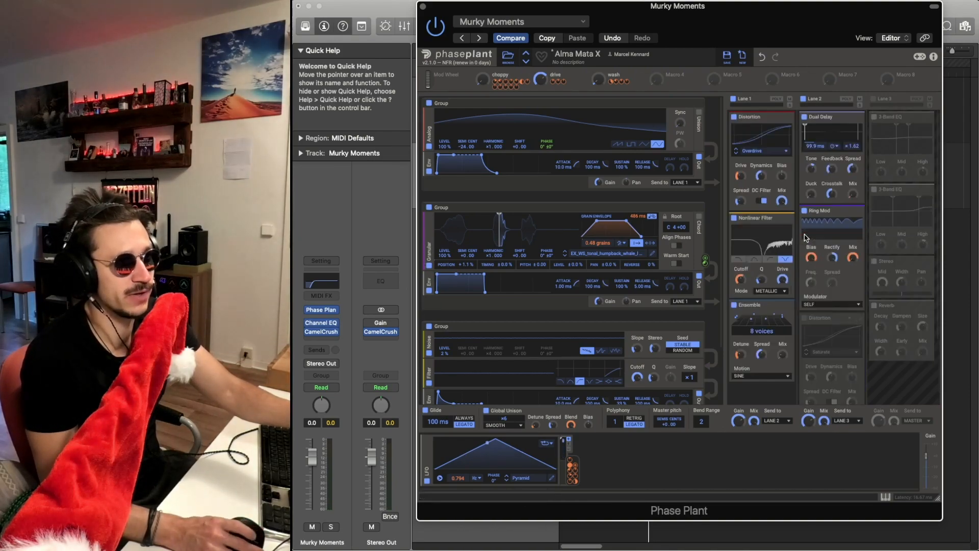
{"action": "left_click", "coordinate": [805, 210]}
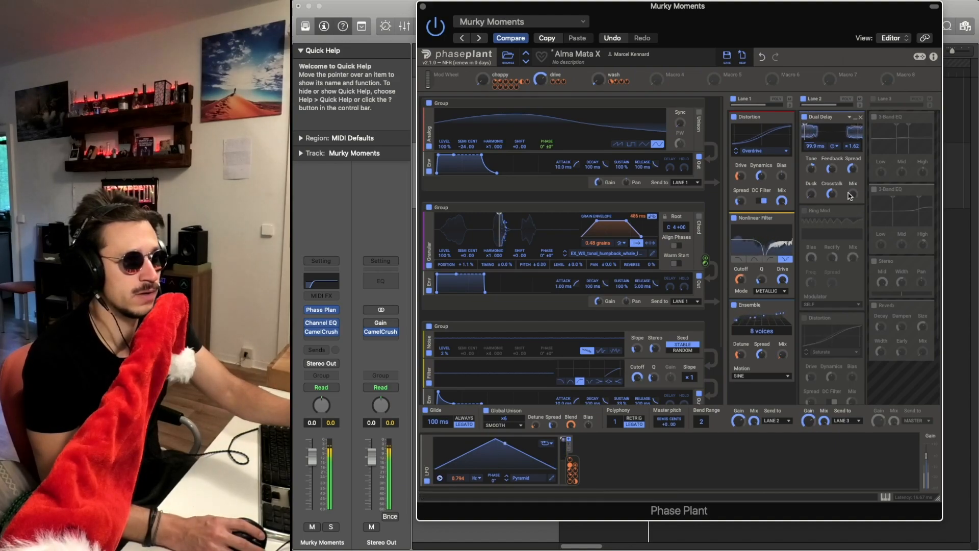
- Examine the Mix setting of Lane 2's Dual Delay and its modulation from the choppy and wash macros
{"action": "left_click_drag", "start_coordinate": [852, 195], "coordinate": [852, 178]}
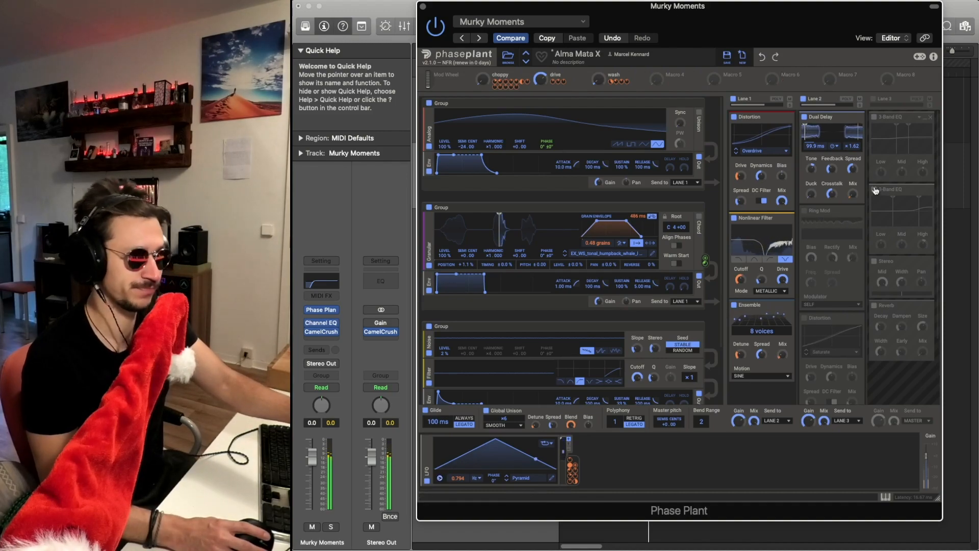
{"action": "left_click_drag", "start_coordinate": [482, 79], "coordinate": [855, 199]}
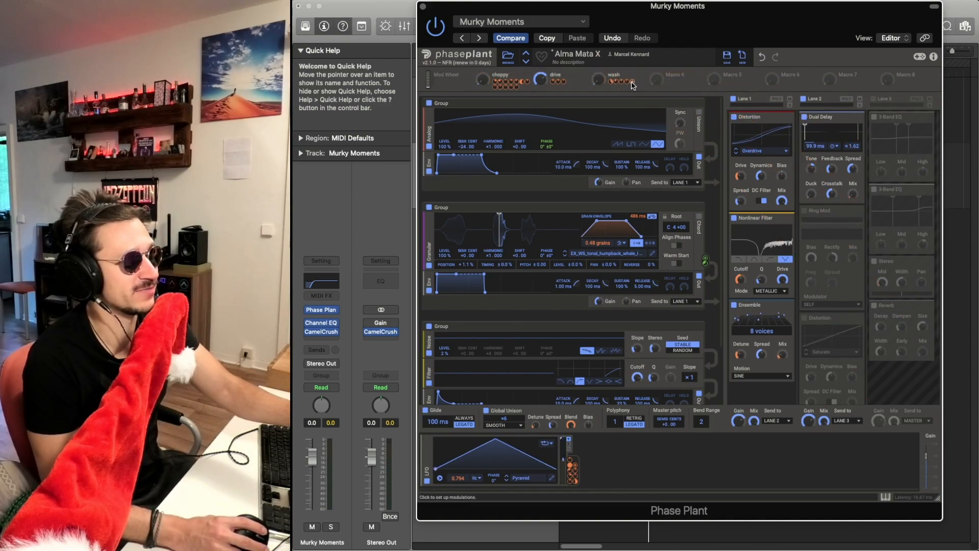
{"action": "left_click_drag", "start_coordinate": [636, 84], "coordinate": [852, 197]}
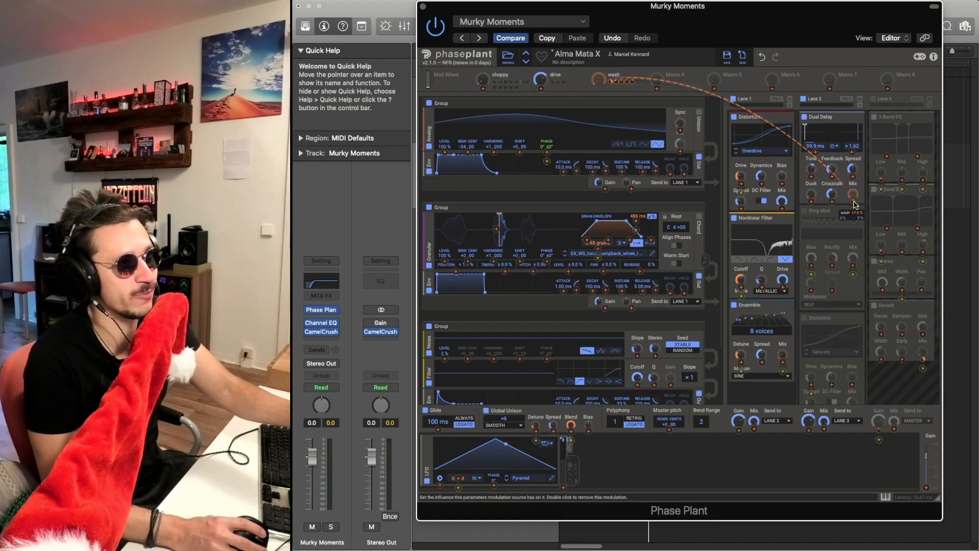
- Audition the wash macro and the choppy macro at 100 % each, turning each one fully back down
{"action": "left_click", "coordinate": [598, 80]}
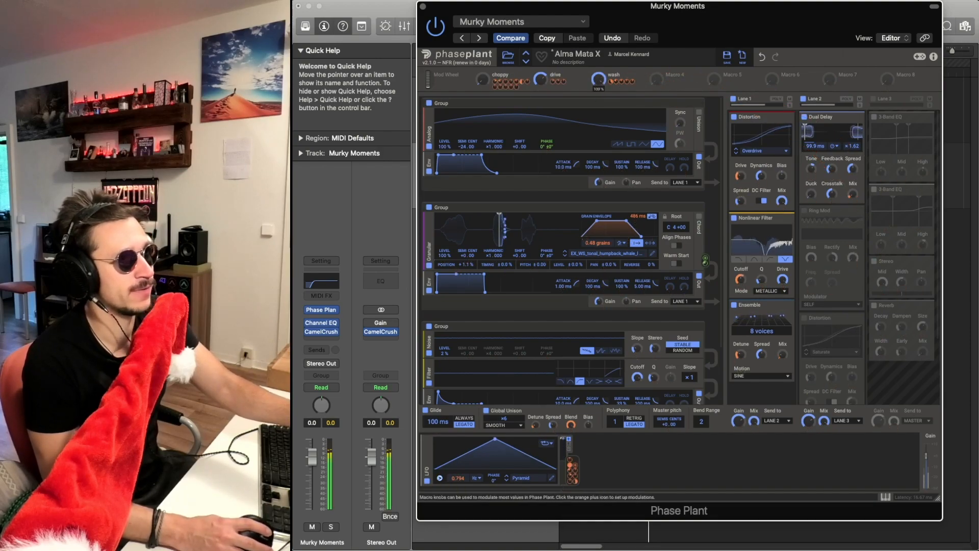
{"action": "left_click_drag", "start_coordinate": [598, 80], "coordinate": [598, 163]}
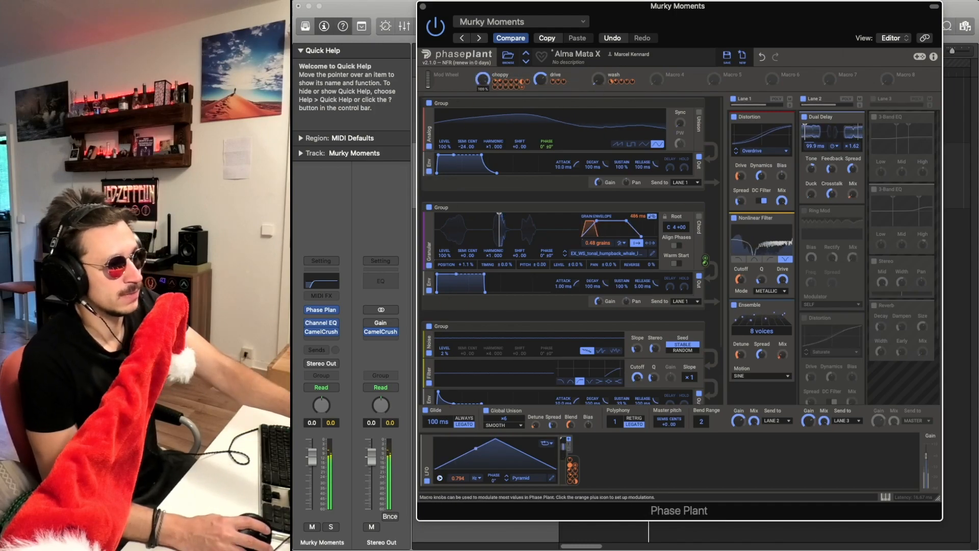
{"action": "left_click_drag", "start_coordinate": [481, 83], "coordinate": [482, 85]}
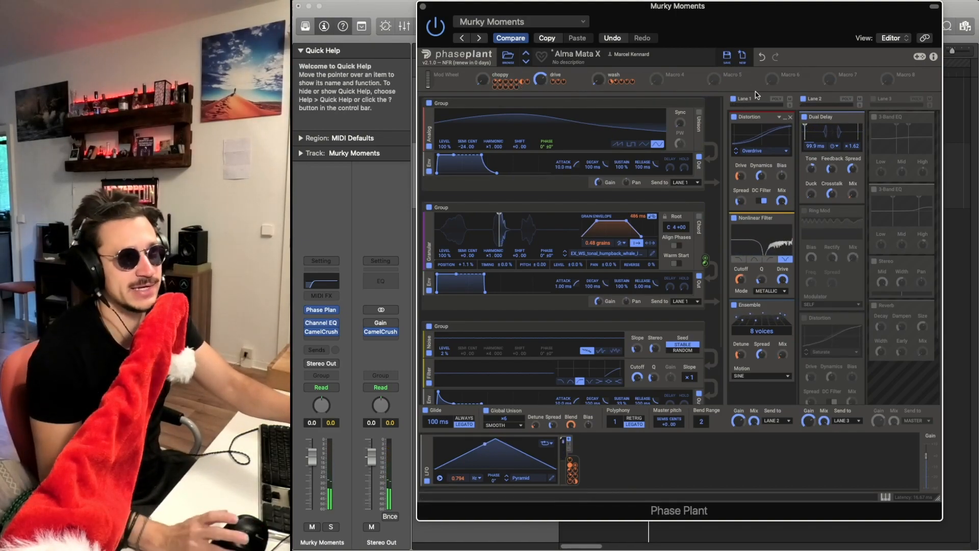
- Enable the Ring Mod in Lane 2, compare the sound with it bypassed, and keep its modulator on SELF
{"action": "left_click", "coordinate": [805, 212]}
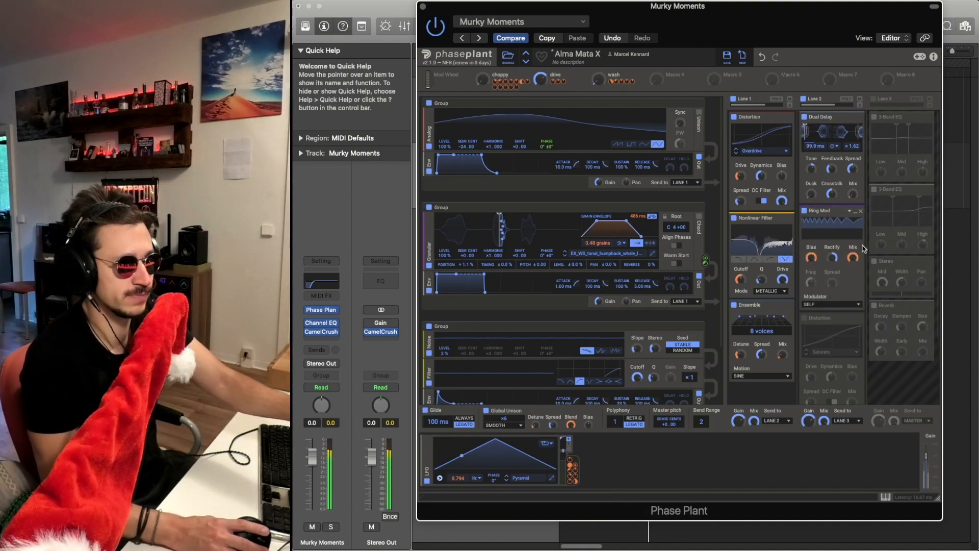
{"action": "left_click", "coordinate": [805, 211]}
{"action": "left_click", "coordinate": [805, 212]}
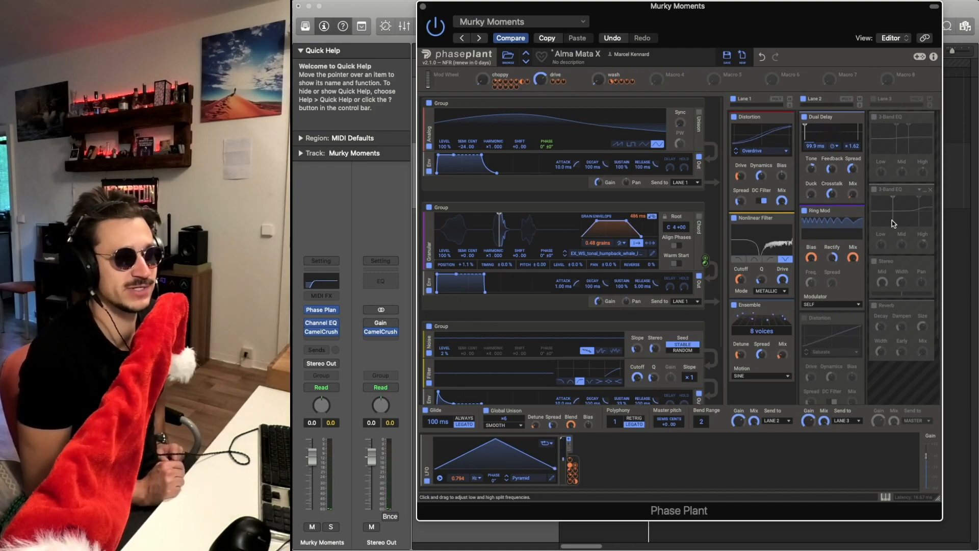
{"action": "left_click", "coordinate": [847, 304]}
{"action": "left_click", "coordinate": [847, 329]}
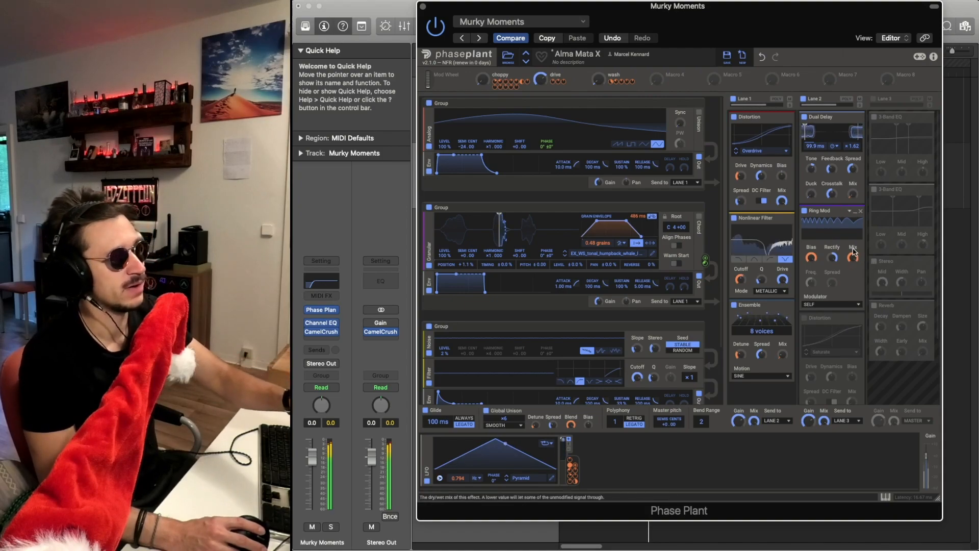
- Try a higher Mix on Lane 2's Ring Mod and undo the change
{"action": "left_click", "coordinate": [761, 57]}
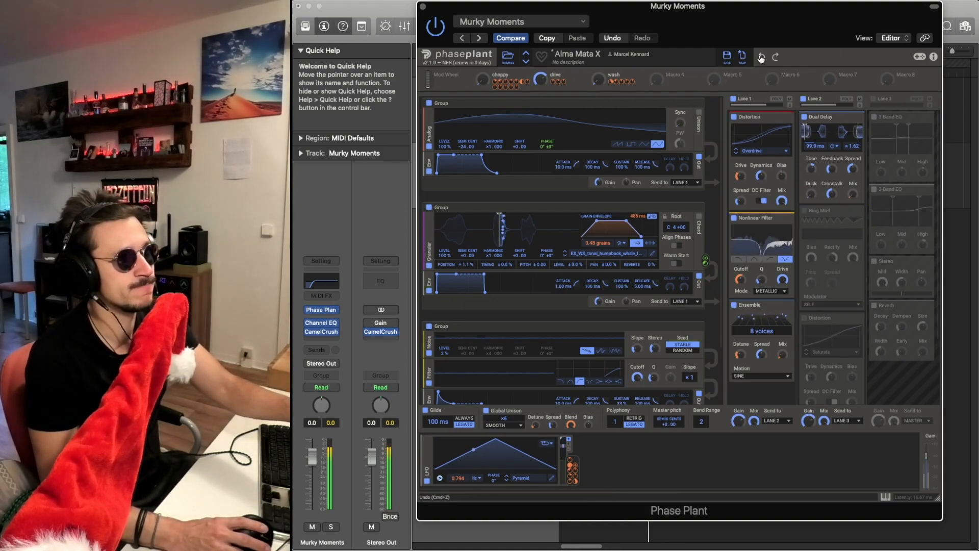
{"action": "left_click", "coordinate": [761, 59]}
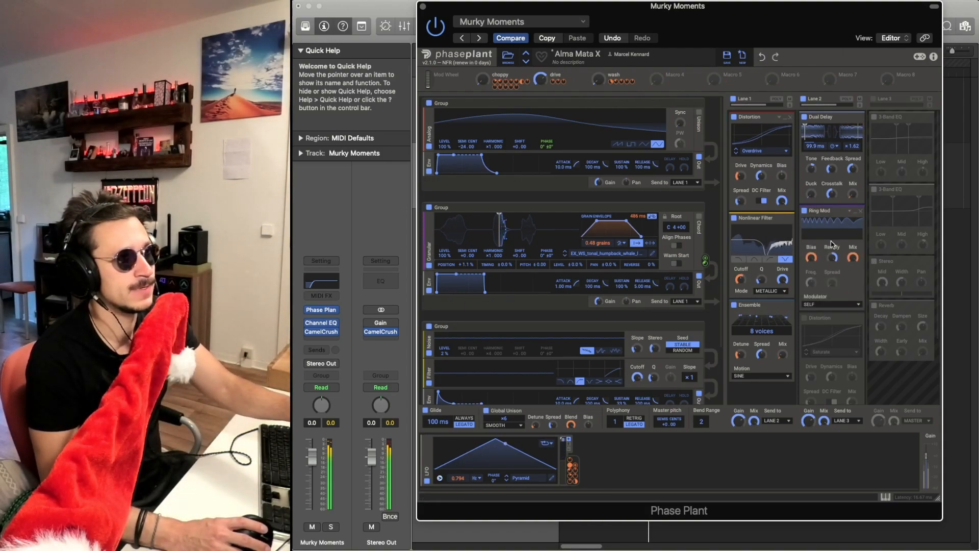
{"action": "left_click_drag", "start_coordinate": [853, 258], "coordinate": [853, 216]}
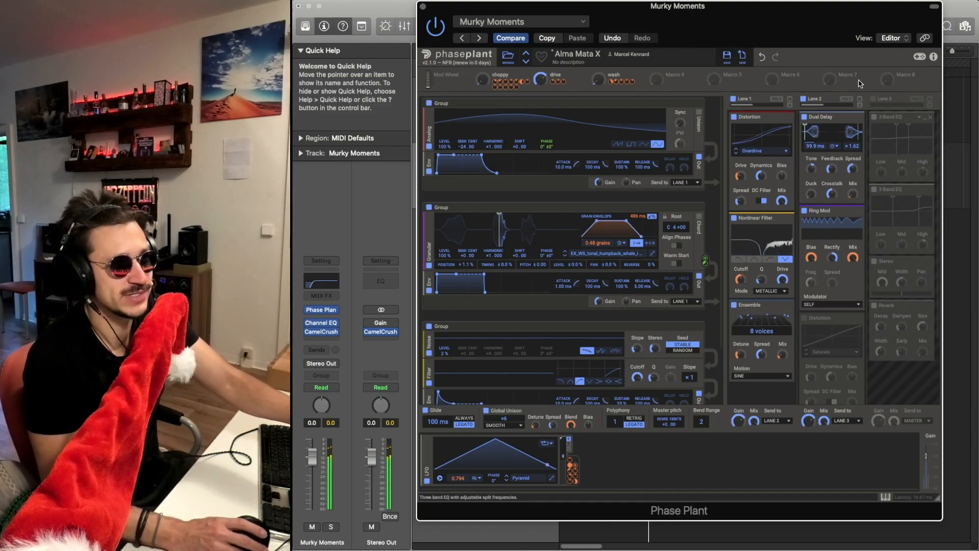
{"action": "left_click", "coordinate": [762, 60]}
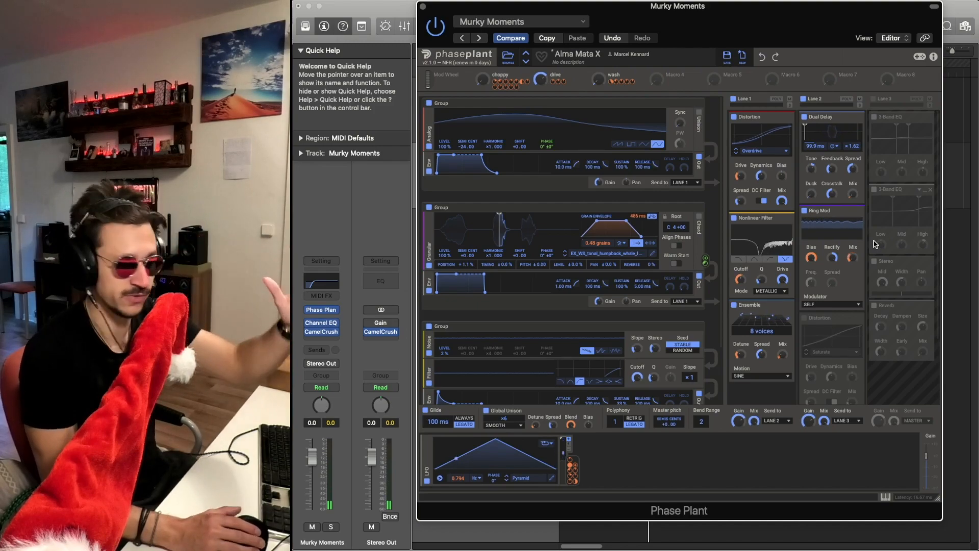
- Enable the Distortion in Lane 2 and compare the sound with it bypassed
{"action": "left_click", "coordinate": [805, 319]}
{"action": "scroll", "coordinate": [768, 386], "scroll_direction": "down", "scroll_amount": 3}
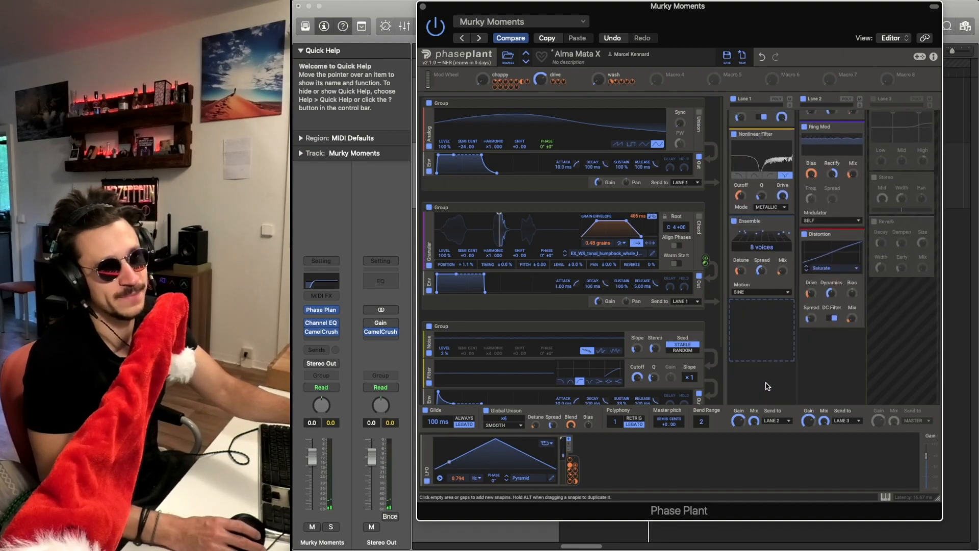
{"action": "left_click", "coordinate": [805, 235]}
{"action": "left_click", "coordinate": [805, 235]}
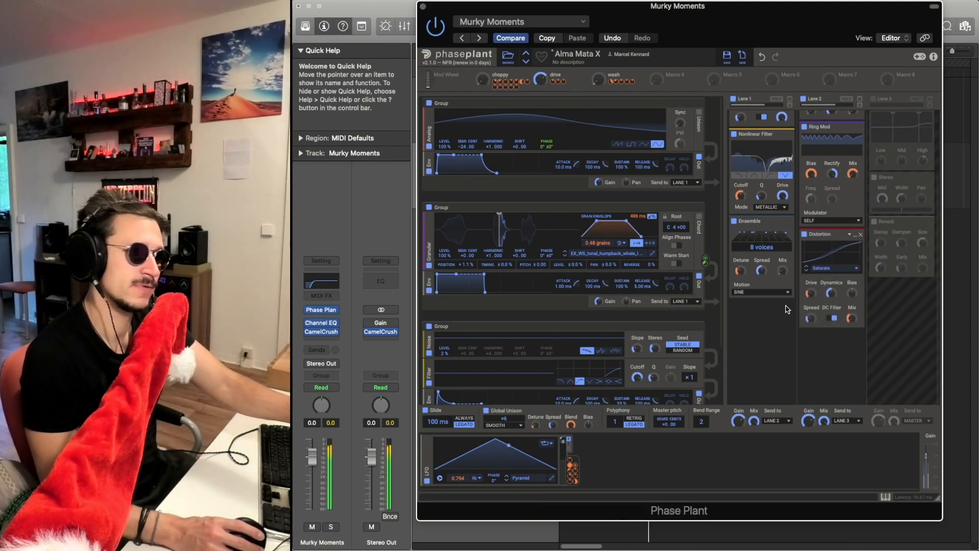
- Examine the modulation of Lane 2's Distortion, including the choppy macro on Drive and the LFO on Mix
{"action": "scroll", "coordinate": [783, 255], "scroll_direction": "up", "scroll_amount": 3}
{"action": "scroll", "coordinate": [751, 267], "scroll_direction": "down", "scroll_amount": 2}
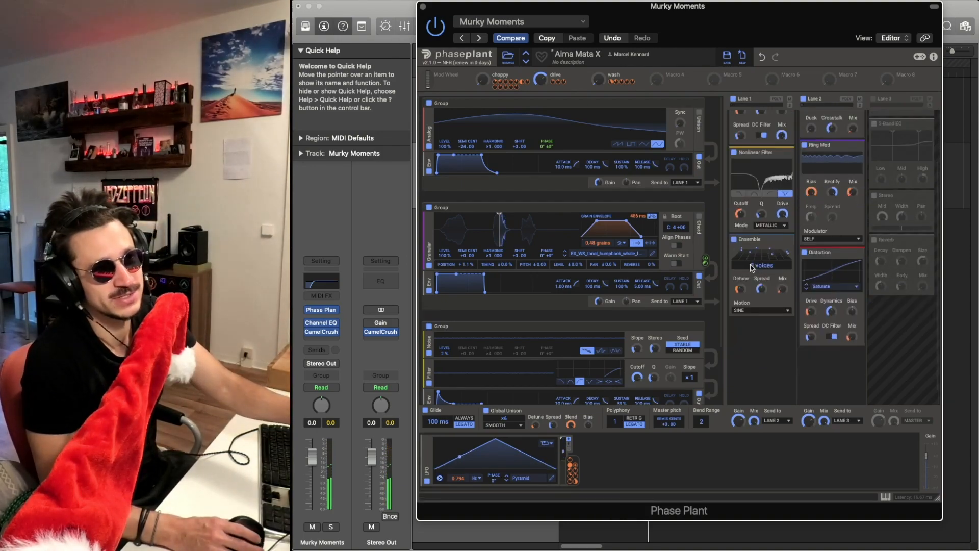
{"action": "scroll", "coordinate": [780, 229], "scroll_direction": "down", "scroll_amount": 1}
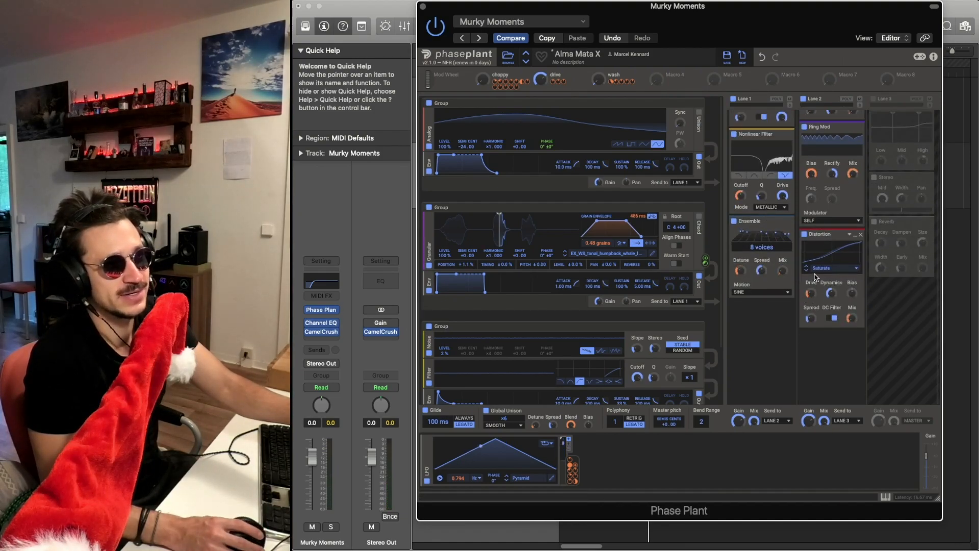
{"action": "mouse_move", "coordinate": [811, 300]}
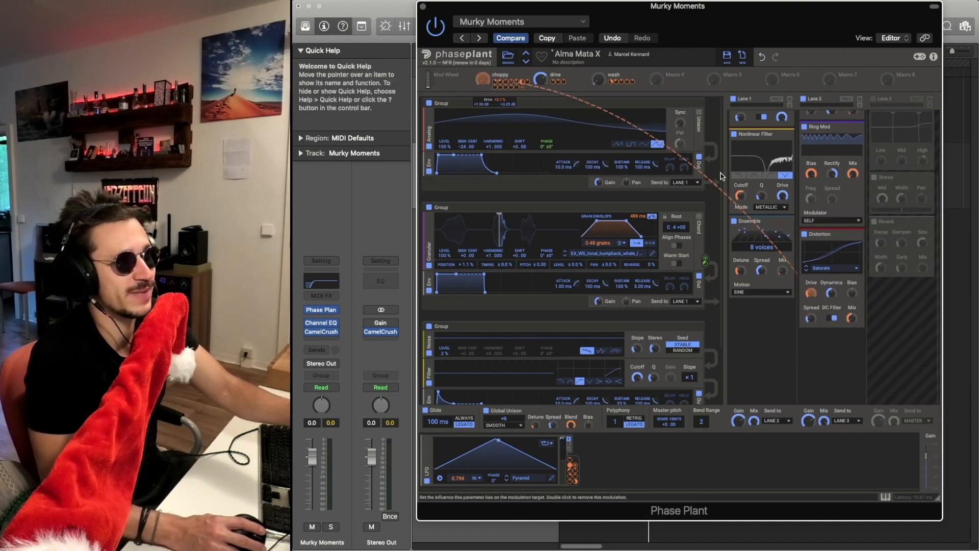
{"action": "left_click_drag", "start_coordinate": [572, 466], "coordinate": [851, 318]}
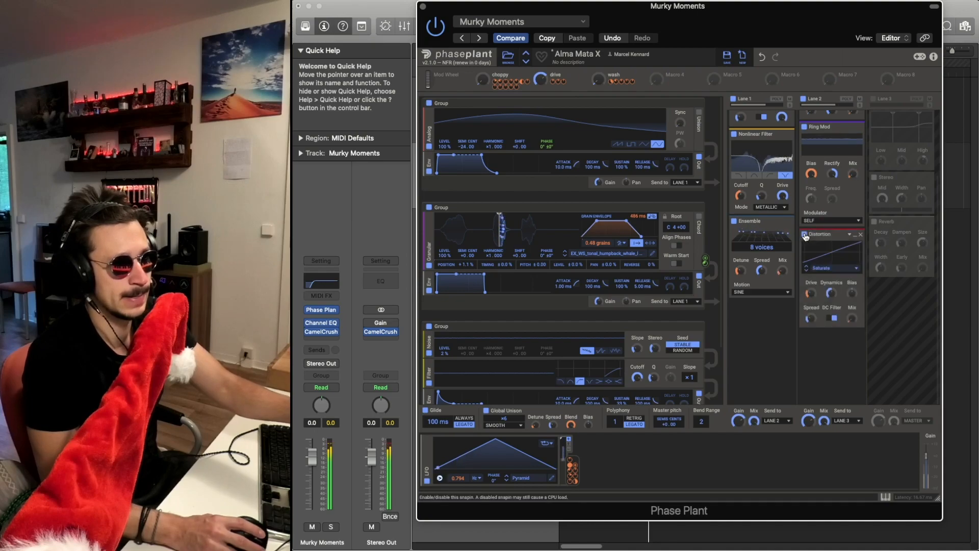
- Enable effects Lane 3 and bypass its second 3-Band EQ and its Reverb
{"action": "scroll", "coordinate": [816, 306], "scroll_direction": "up", "scroll_amount": 3}
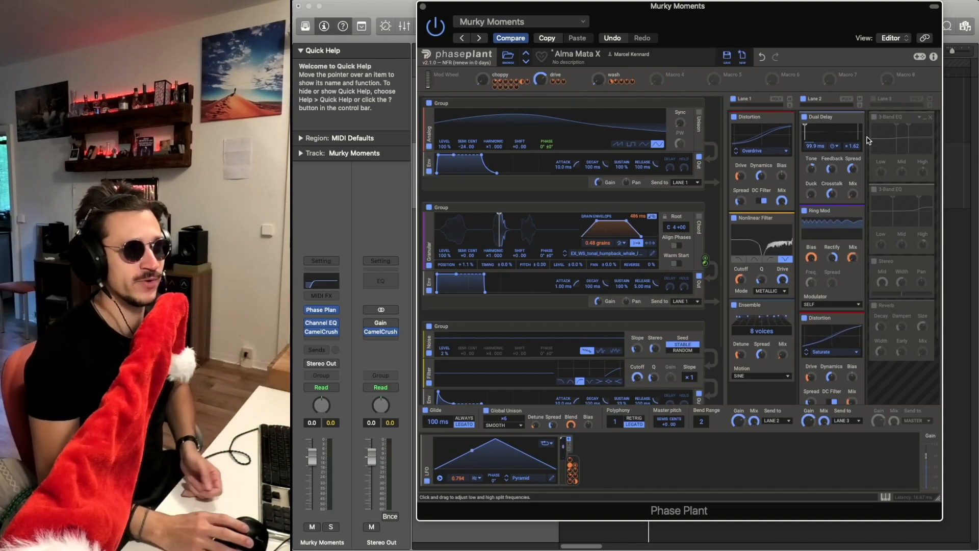
{"action": "left_click", "coordinate": [873, 99]}
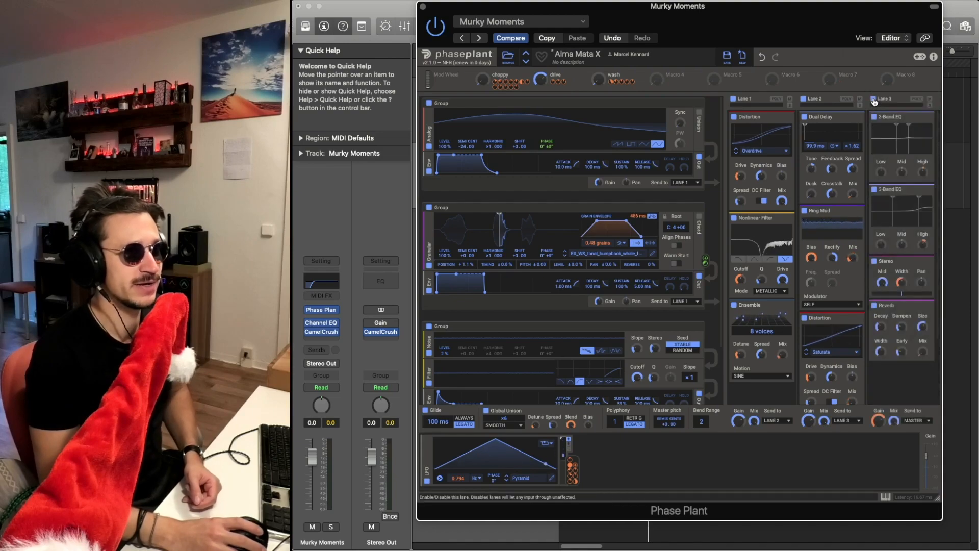
{"action": "left_click", "coordinate": [875, 190]}
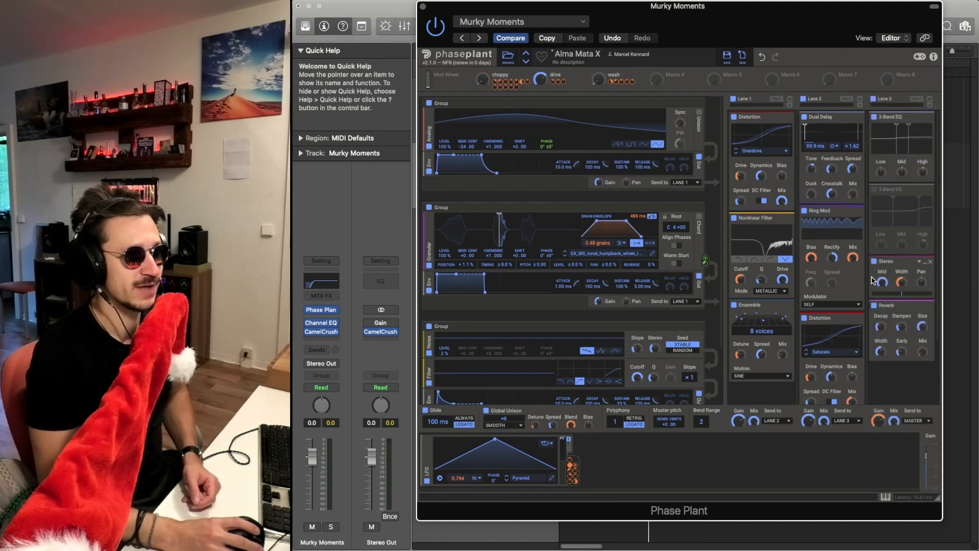
{"action": "left_click", "coordinate": [873, 306]}
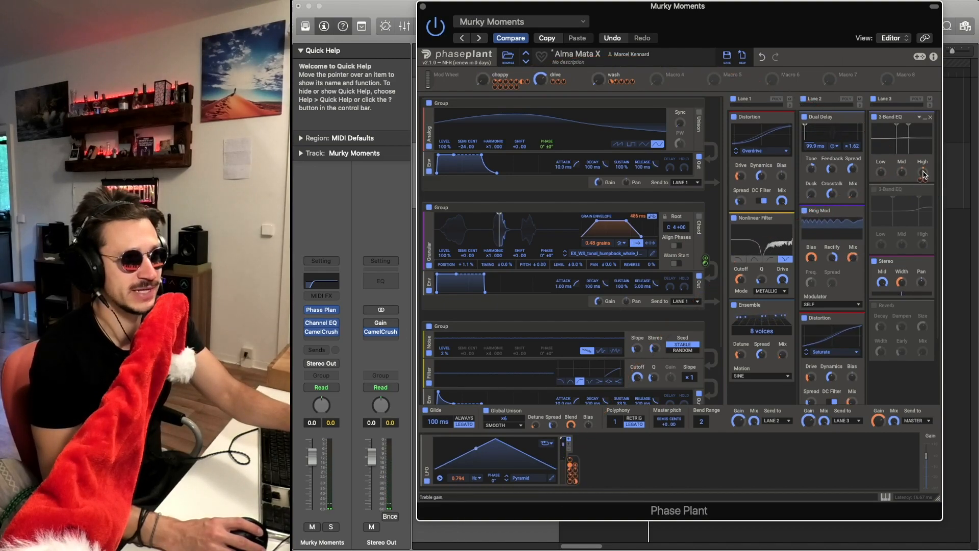
- Check the High band of Lane 3's first 3-Band EQ and audition the drive macro at several levels
{"action": "mouse_move", "coordinate": [928, 181]}
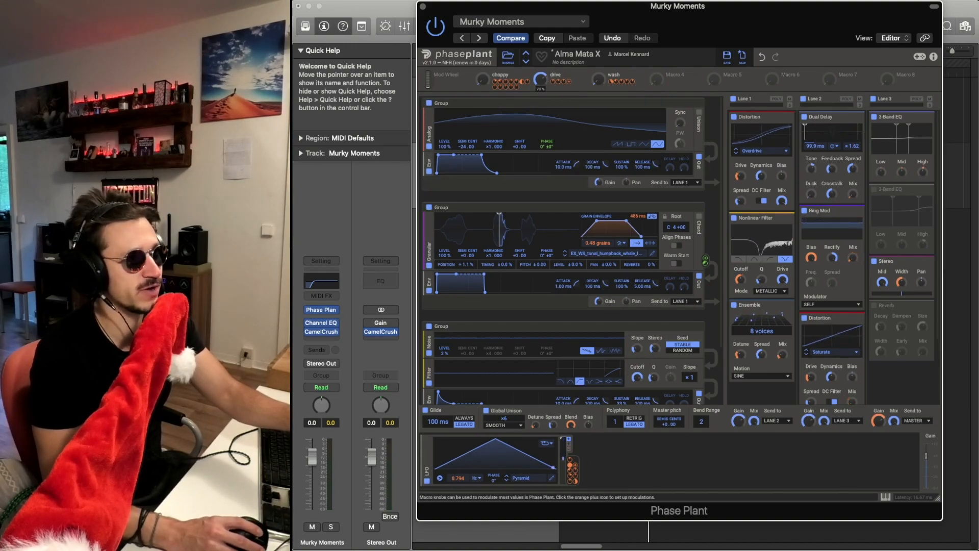
{"action": "left_click_drag", "start_coordinate": [540, 80], "coordinate": [540, 71]}
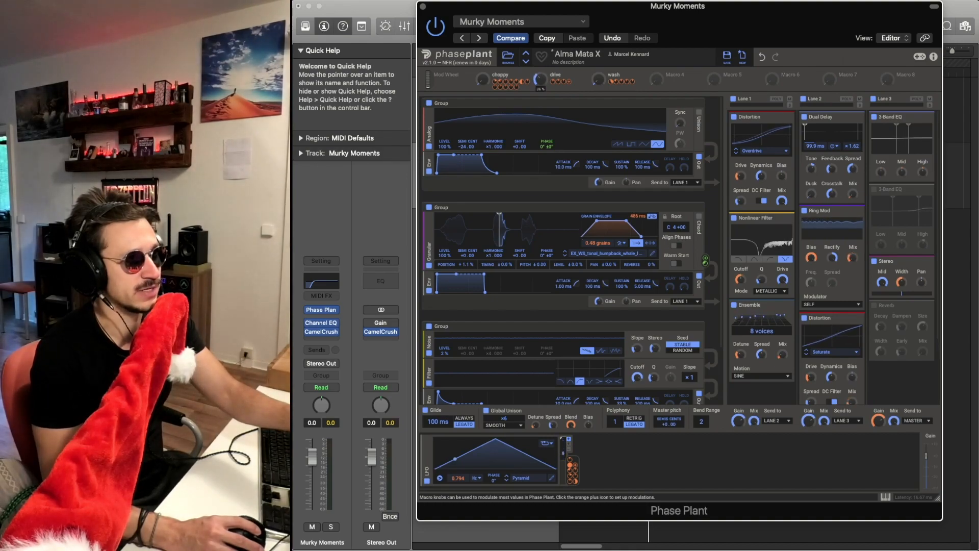
{"action": "mouse_move", "coordinate": [564, 81]}
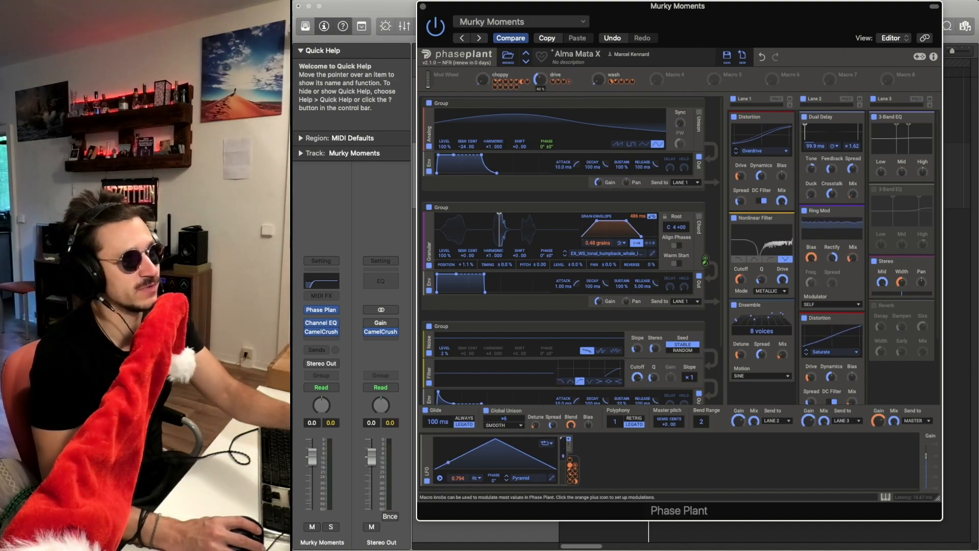
{"action": "left_click_drag", "start_coordinate": [540, 79], "coordinate": [540, 52]}
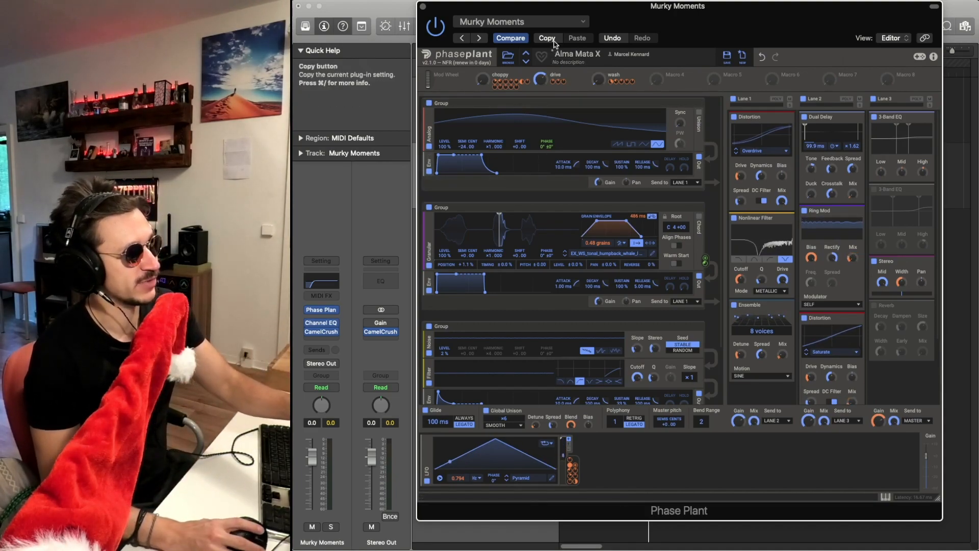
{"action": "mouse_move", "coordinate": [540, 79]}
{"action": "left_mouse_down"}
{"action": "mouse_move", "coordinate": [540, 115]}
{"action": "mouse_move", "coordinate": [540, 63]}
{"action": "left_mouse_up"}
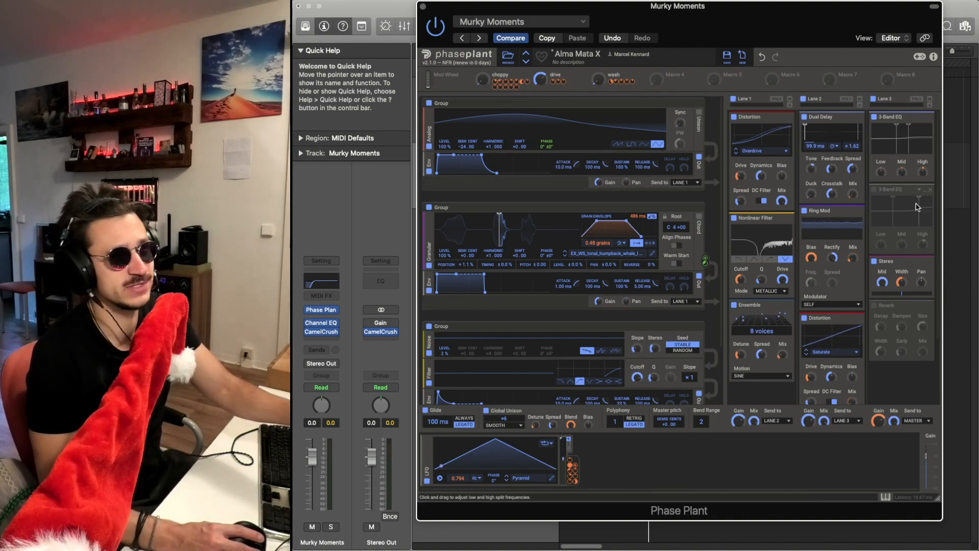
- Enable the second 3-Band EQ in Lane 3 and check its High band together with the drive macro
{"action": "left_click", "coordinate": [875, 189]}
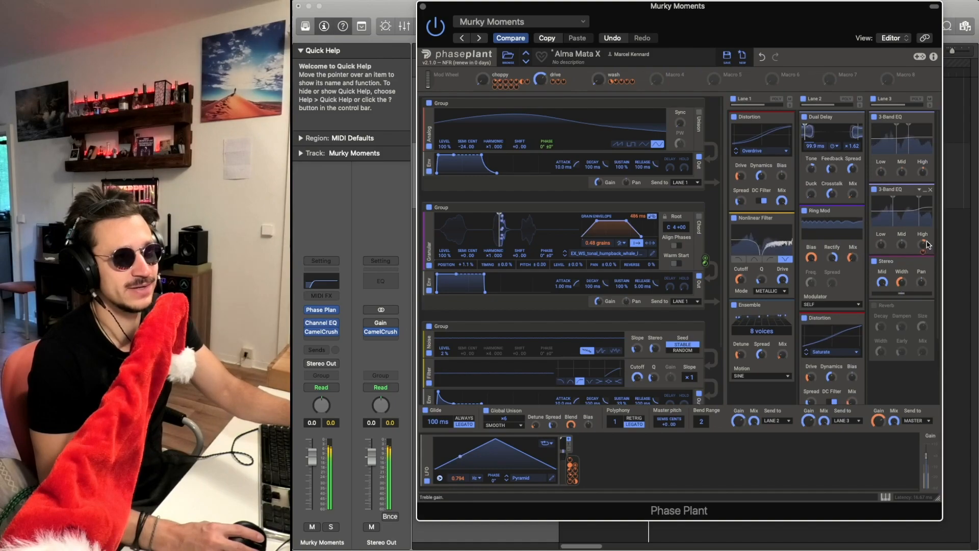
{"action": "left_click_drag", "start_coordinate": [908, 214], "coordinate": [920, 235]}
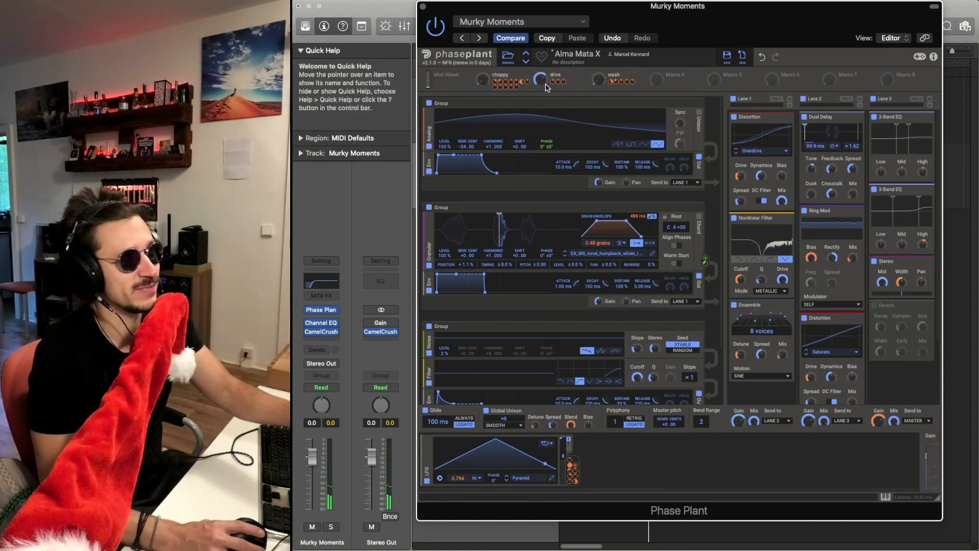
{"action": "mouse_move", "coordinate": [540, 79]}
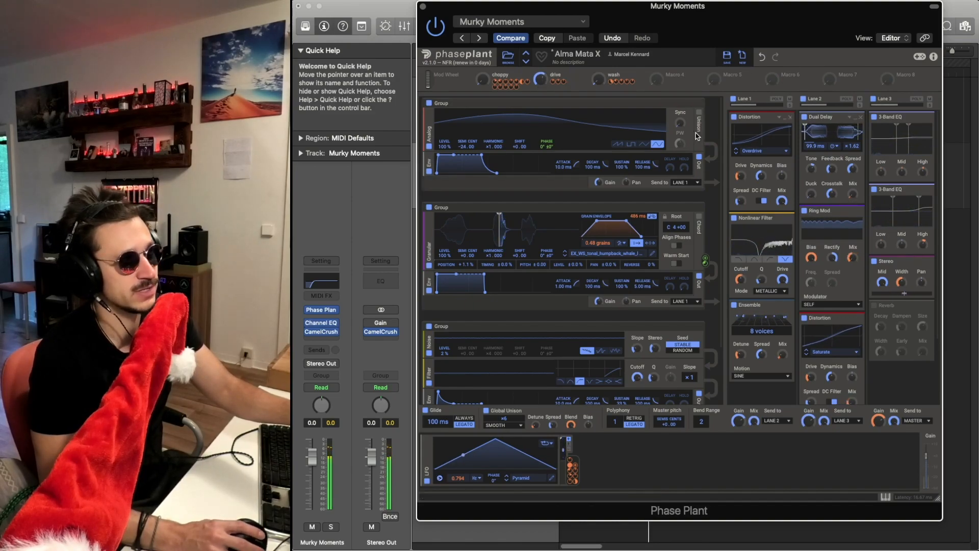
- Examine the LFO modulation on the Width of Lane 3's Stereo effect and compare the sound with the effect bypassed
{"action": "mouse_move", "coordinate": [901, 282]}
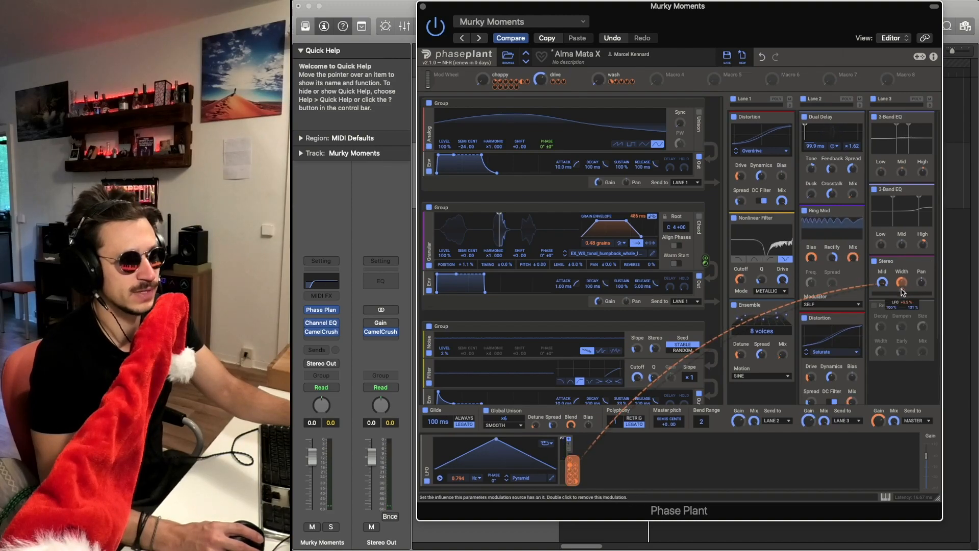
{"action": "left_click_drag", "start_coordinate": [903, 292], "coordinate": [903, 294]}
{"action": "left_click", "coordinate": [876, 262]}
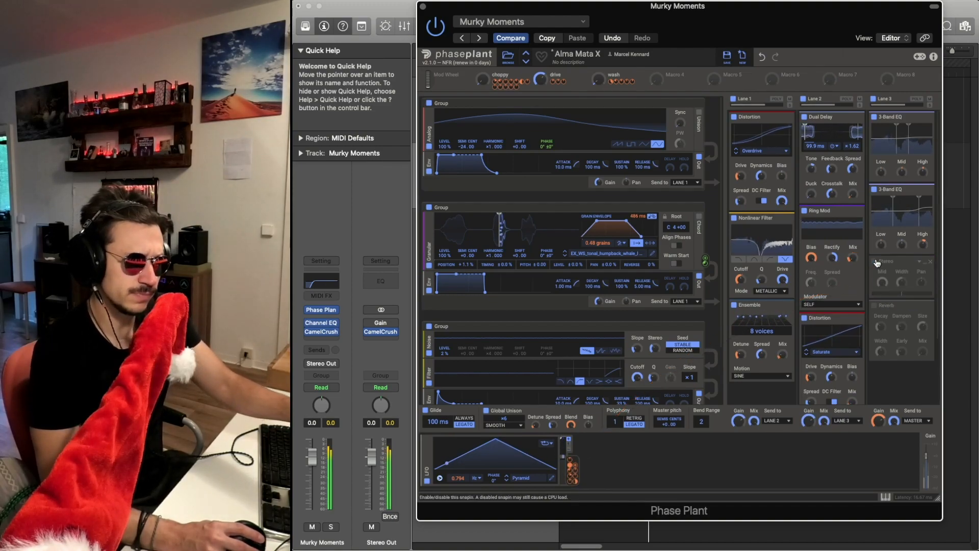
{"action": "left_click", "coordinate": [876, 262]}
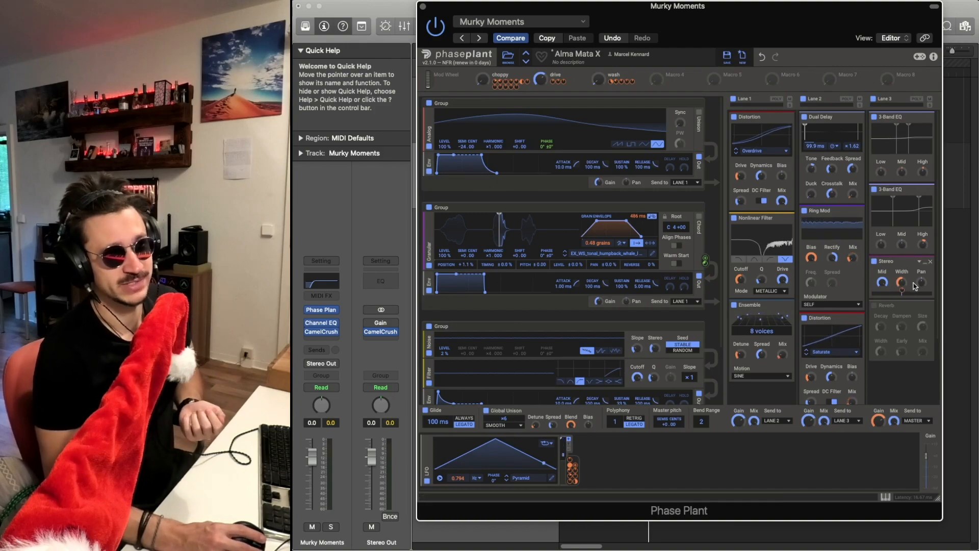
{"action": "mouse_move", "coordinate": [902, 291]}
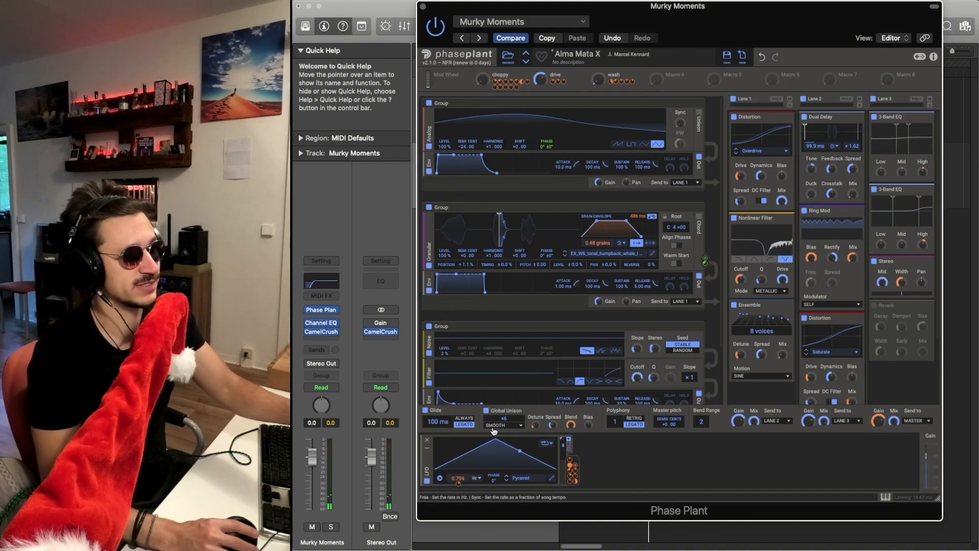
- Audition the choppy macro by raising it twice and returning it to its minimum each time
{"action": "left_click_drag", "start_coordinate": [483, 82], "coordinate": [484, 45]}
{"action": "left_click_drag", "start_coordinate": [483, 79], "coordinate": [482, 153]}
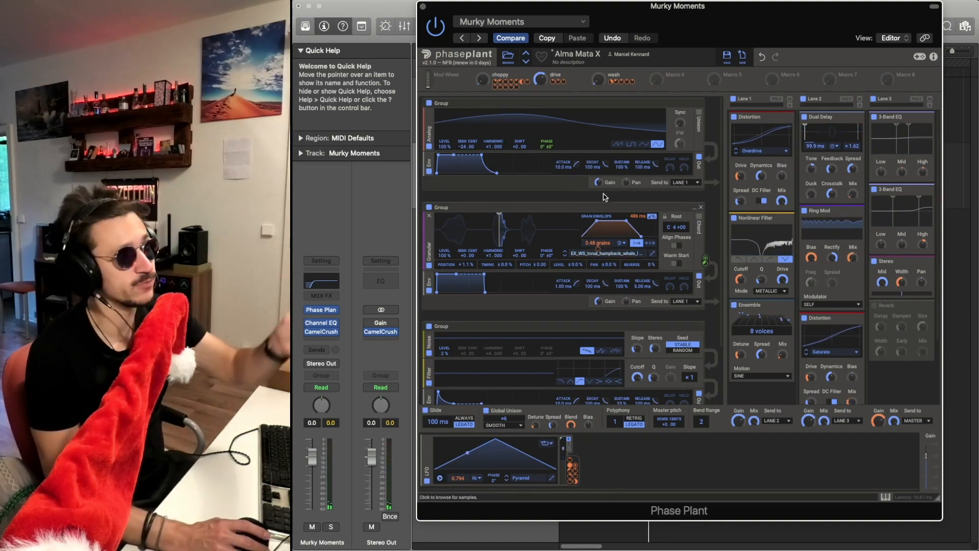
{"action": "left_click_drag", "start_coordinate": [482, 79], "coordinate": [482, 49]}
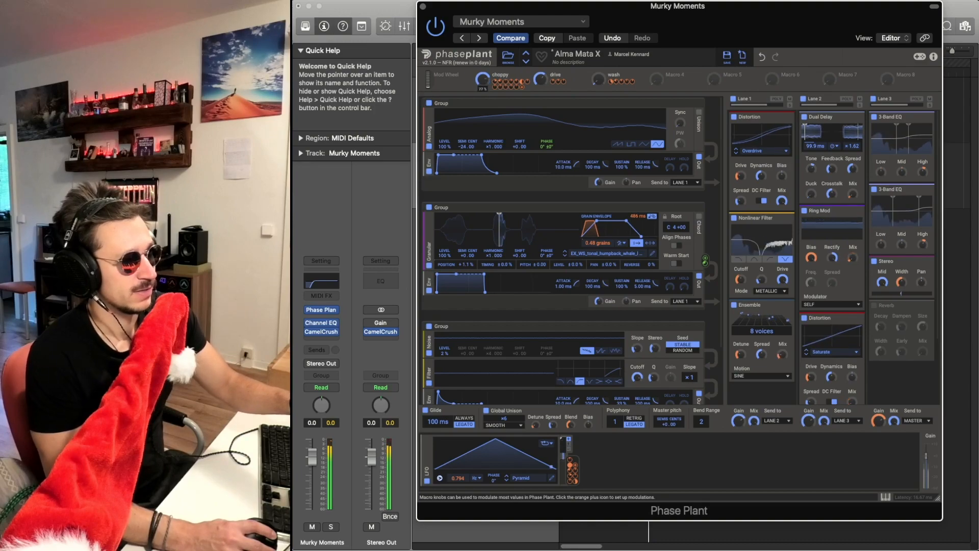
{"action": "left_click_drag", "start_coordinate": [482, 79], "coordinate": [482, 118]}
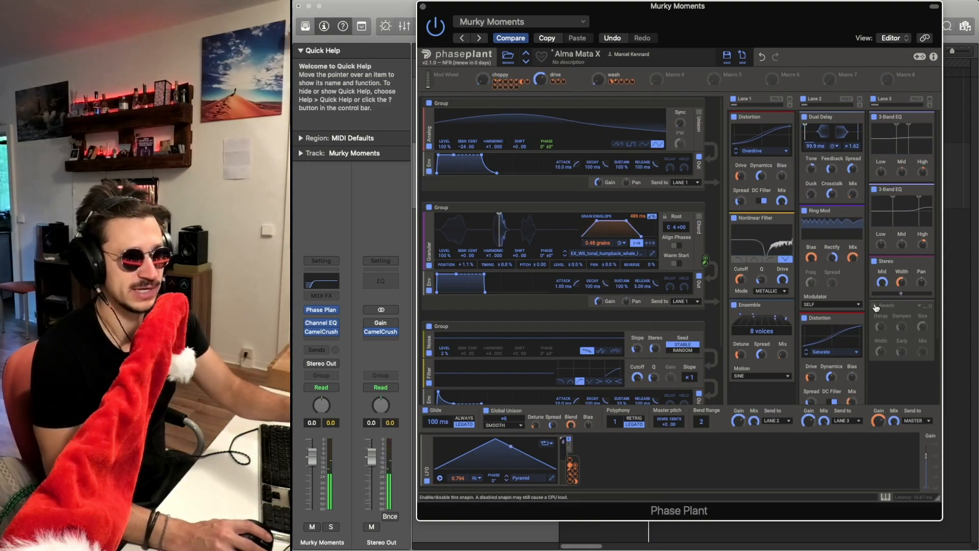
- Enable the Reverb in Lane 3 and check the wash macro's modulation of its Mix
{"action": "left_click", "coordinate": [875, 306]}
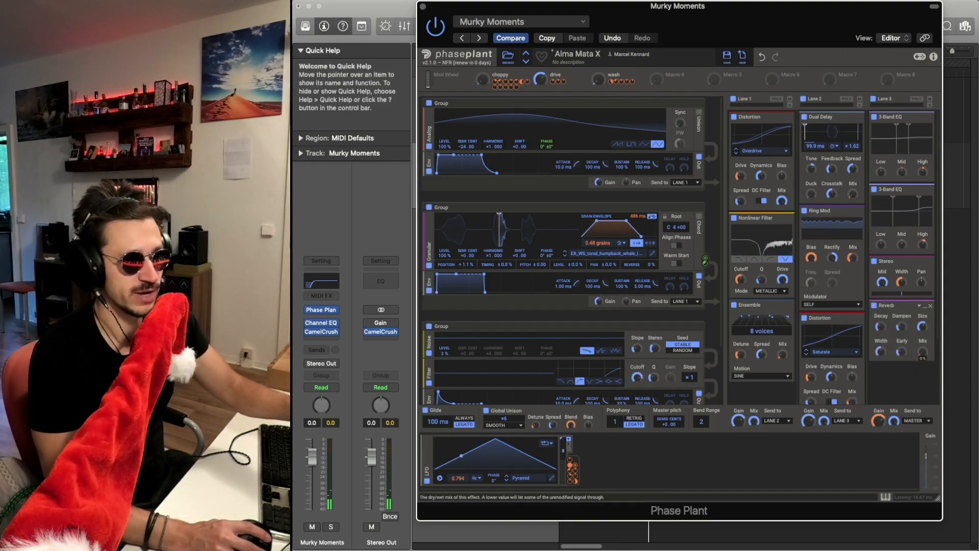
{"action": "mouse_move", "coordinate": [924, 359]}
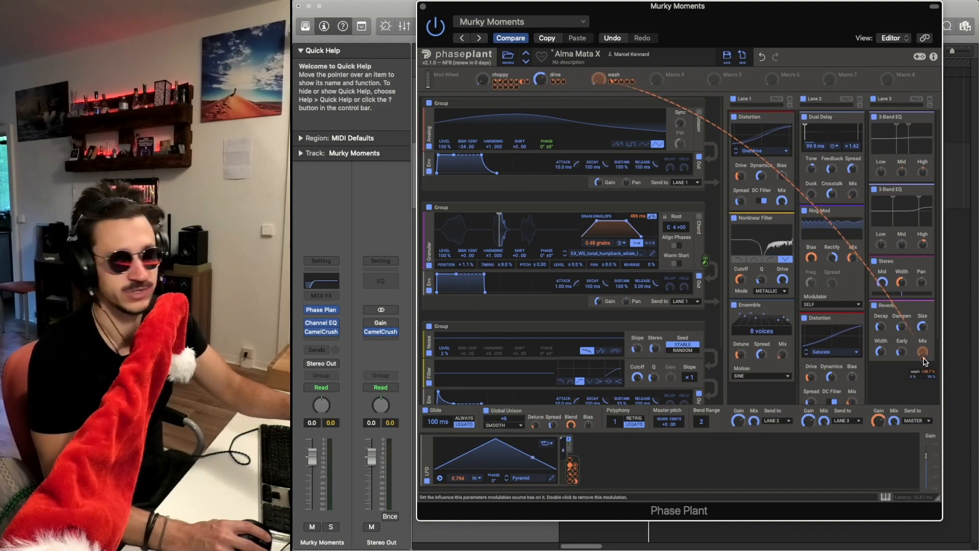
{"action": "mouse_move", "coordinate": [599, 79]}
{"action": "left_mouse_down"}
{"action": "mouse_move", "coordinate": [598, 61]}
{"action": "mouse_move", "coordinate": [598, 76]}
{"action": "left_mouse_up"}
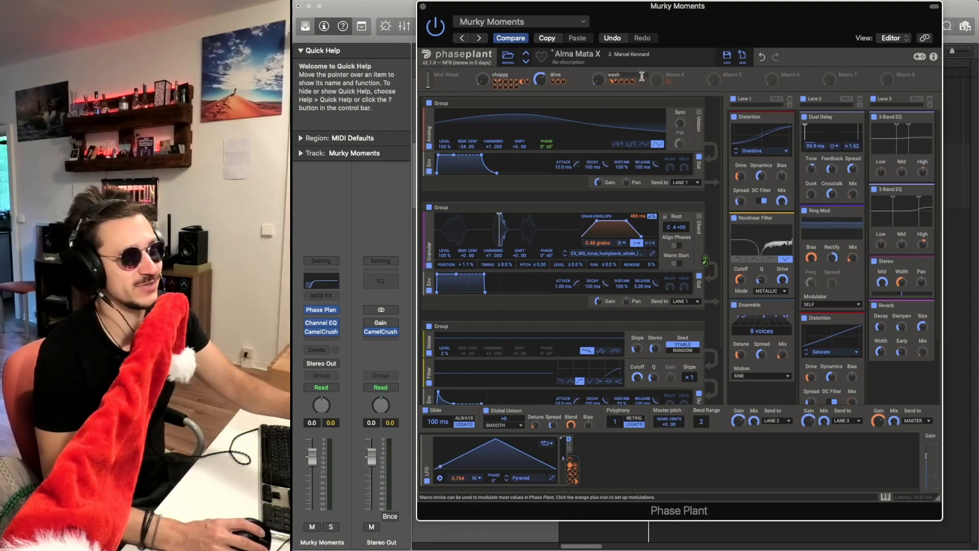
{"action": "mouse_move", "coordinate": [625, 81]}
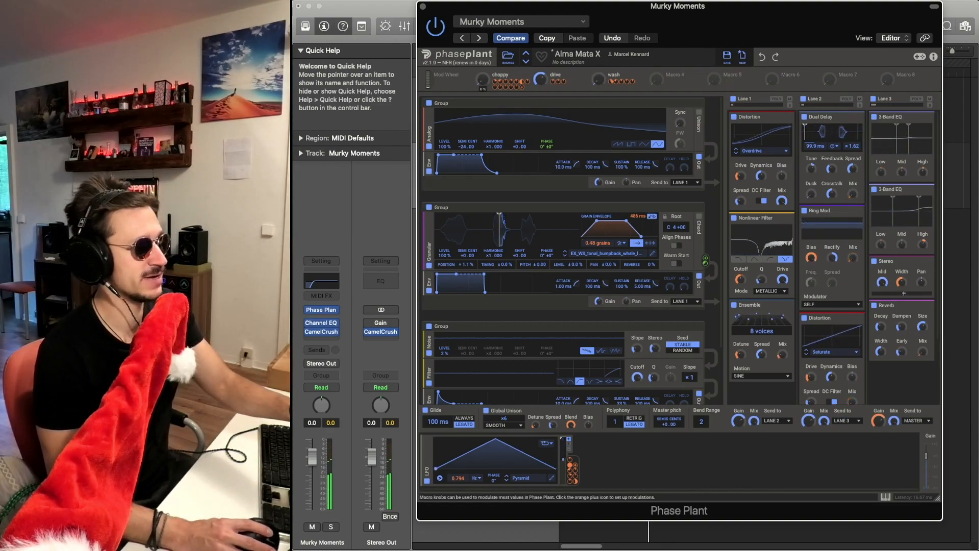
- Sweep the choppy macro during playback and move the Granular generator's playback start to the first section of the whale sample
{"action": "left_click_drag", "start_coordinate": [483, 80], "coordinate": [482, 29]}
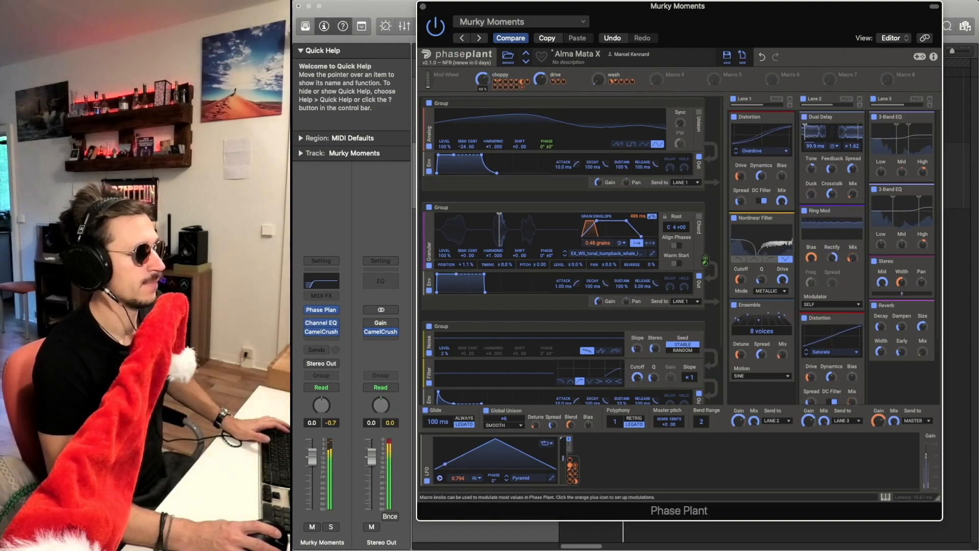
{"action": "left_click_drag", "start_coordinate": [482, 79], "coordinate": [482, 113]}
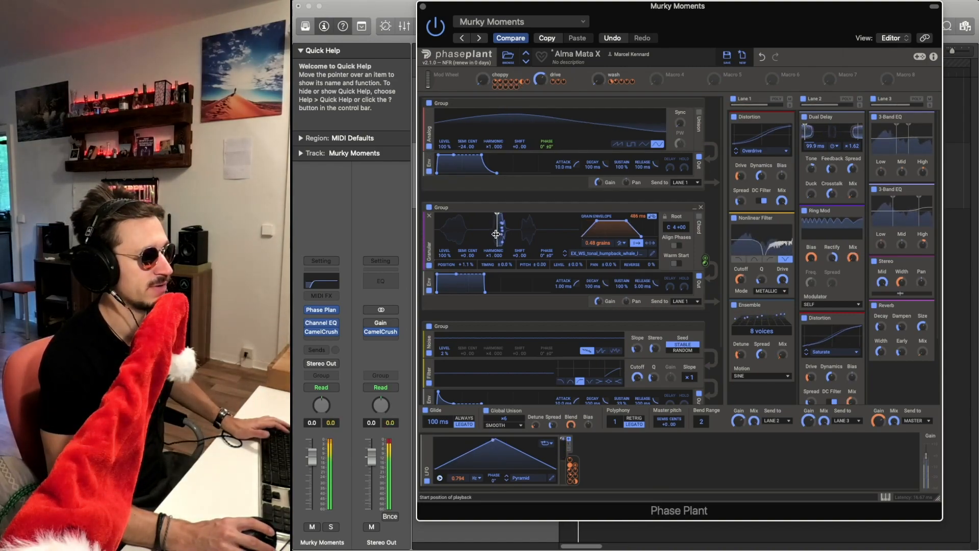
{"action": "left_click_drag", "start_coordinate": [495, 234], "coordinate": [460, 228]}
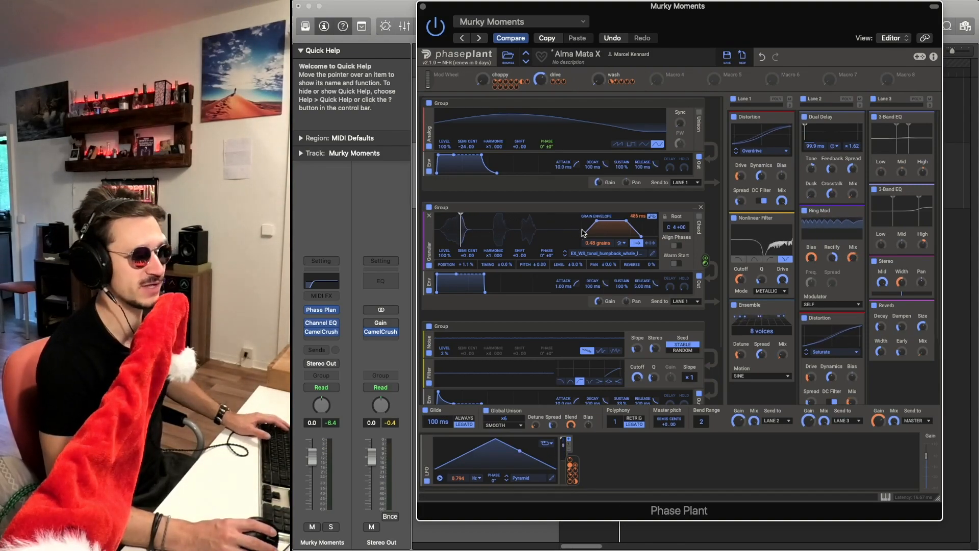
- Examine how the choppy macro modulates the Granular generator's grain count and envelope, raising the macro and returning it to minimum
{"action": "mouse_move", "coordinate": [598, 248]}
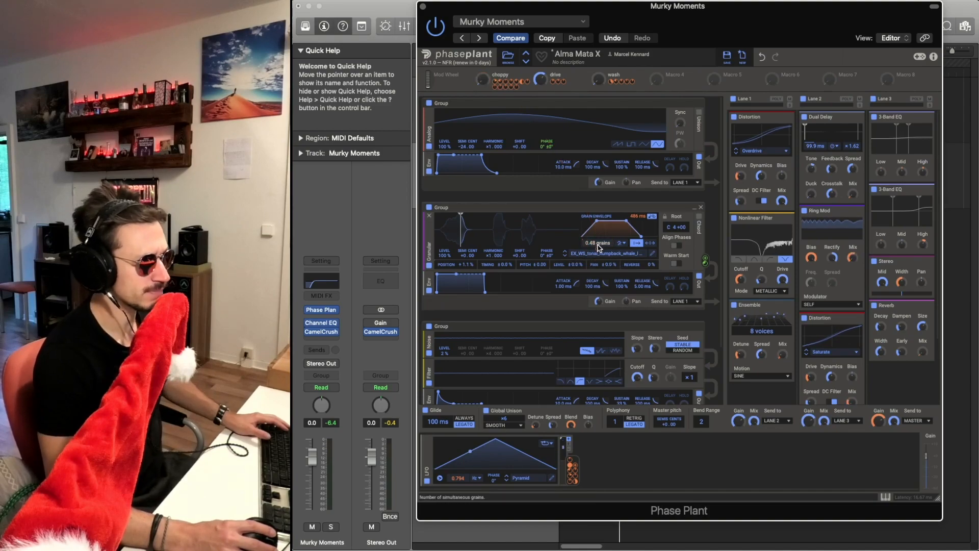
{"action": "mouse_move", "coordinate": [637, 220]}
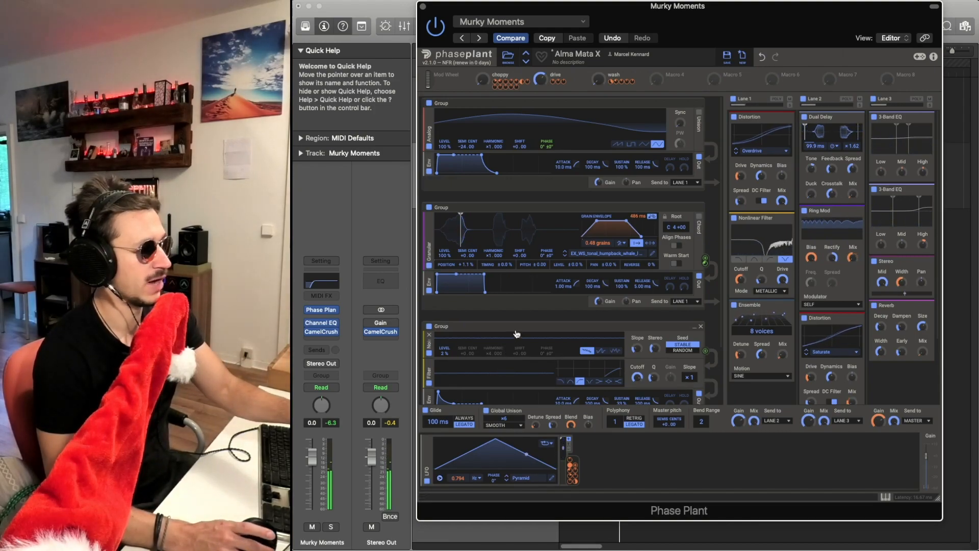
{"action": "mouse_move", "coordinate": [489, 83]}
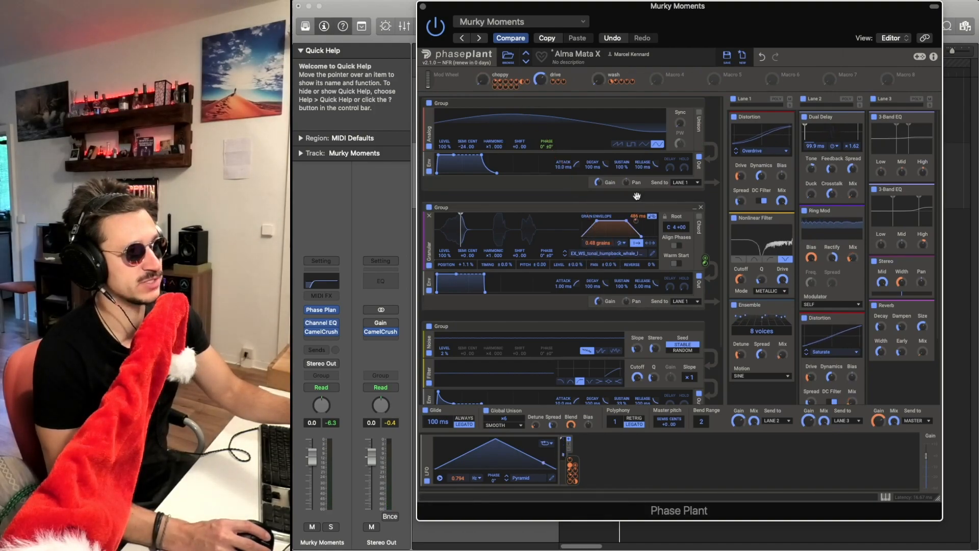
{"action": "left_click_drag", "start_coordinate": [482, 80], "coordinate": [482, 15]}
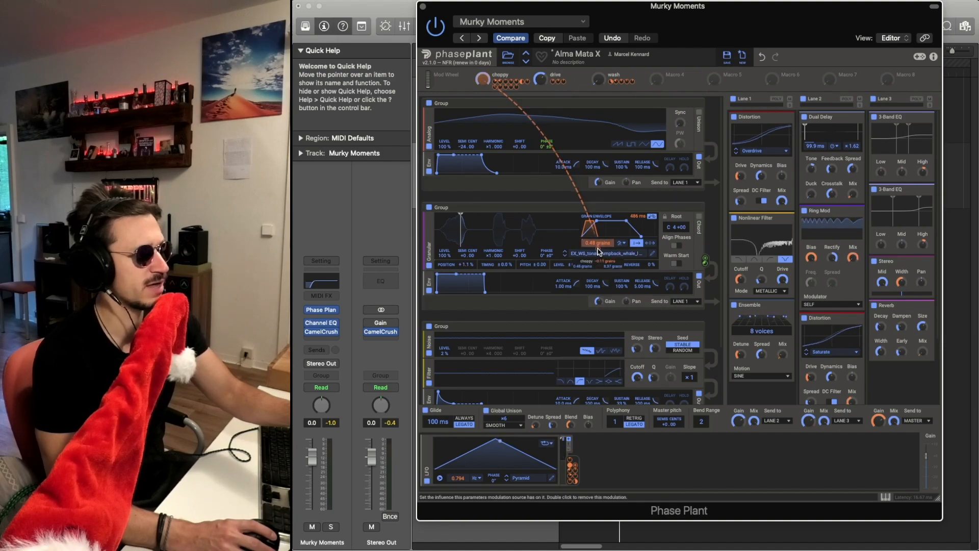
{"action": "right_click", "coordinate": [599, 251]}
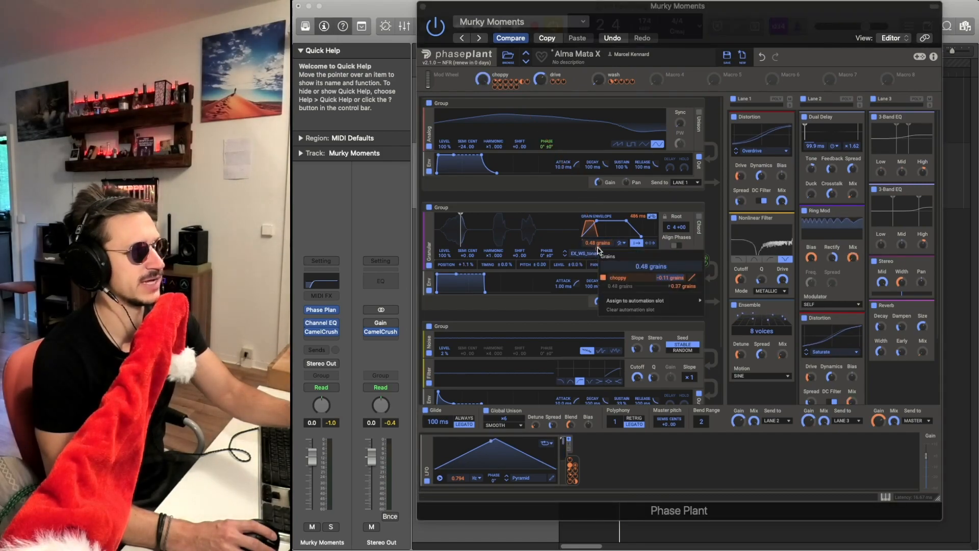
{"action": "left_click", "coordinate": [590, 202]}
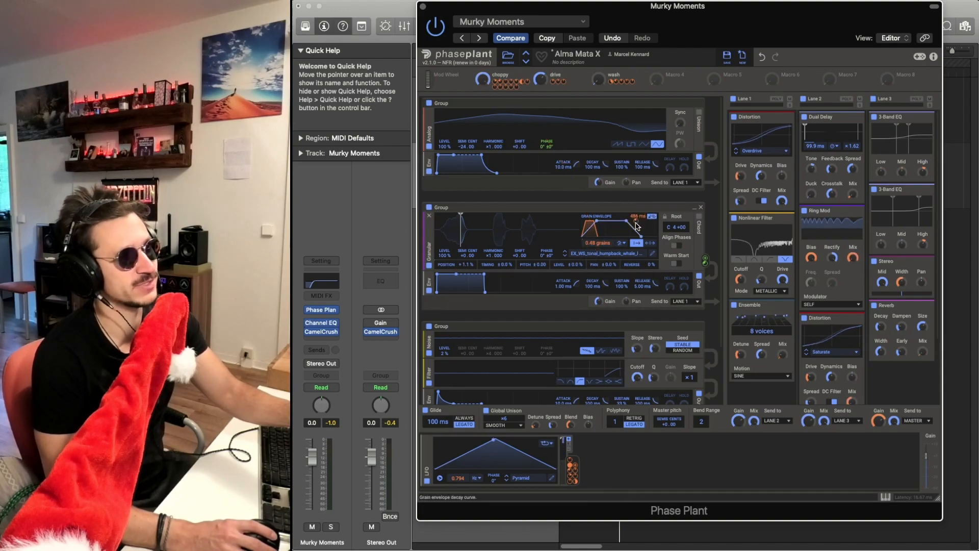
{"action": "left_click_drag", "start_coordinate": [483, 79], "coordinate": [483, 173]}
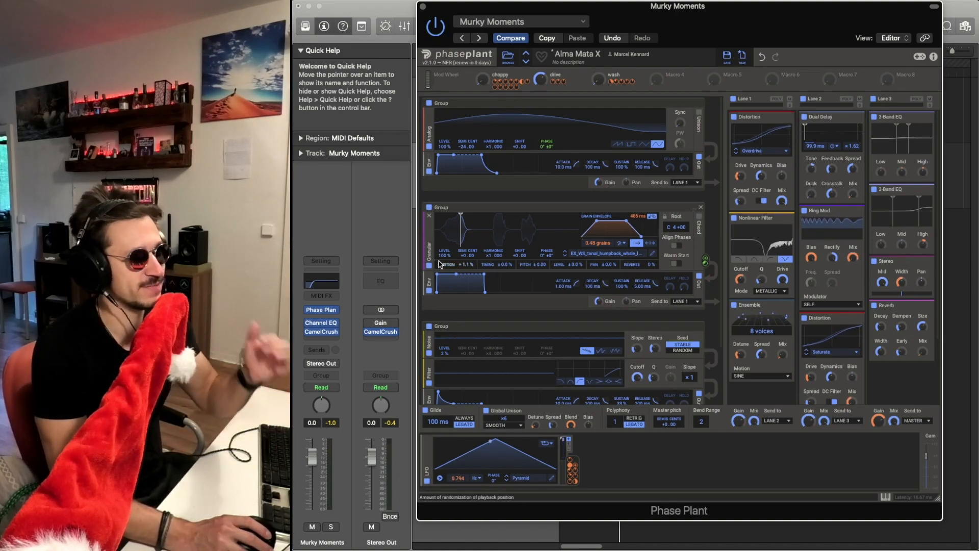
- Check the choppy macro's modulation targets and audition it at a raised level with the loop playing, returning it to minimum
{"action": "mouse_move", "coordinate": [504, 83]}
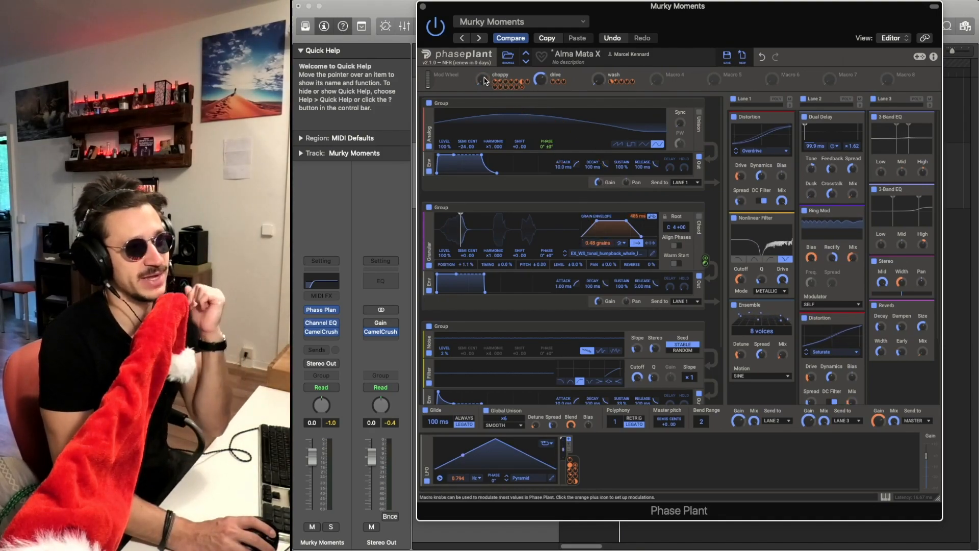
{"action": "left_click_drag", "start_coordinate": [485, 81], "coordinate": [484, 46]}
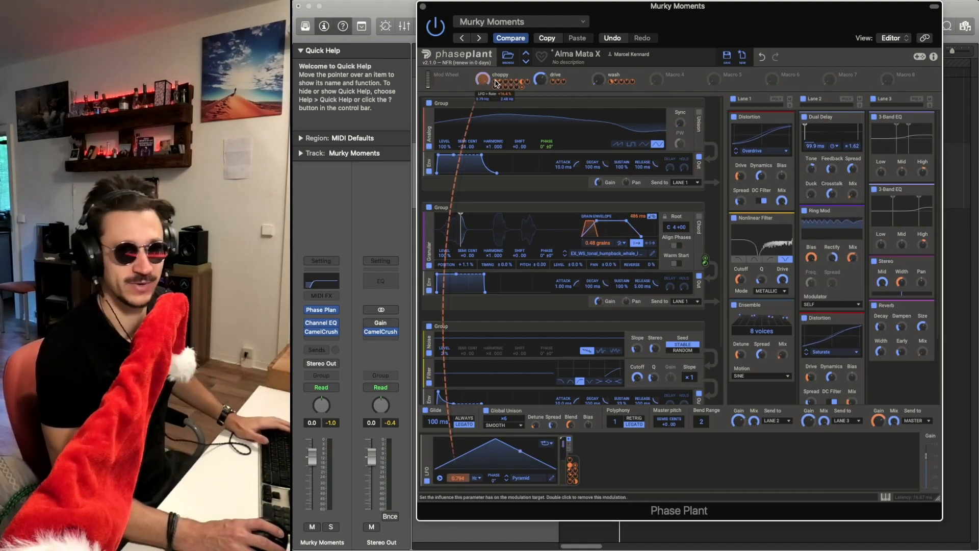
{"action": "key", "text": "space"}
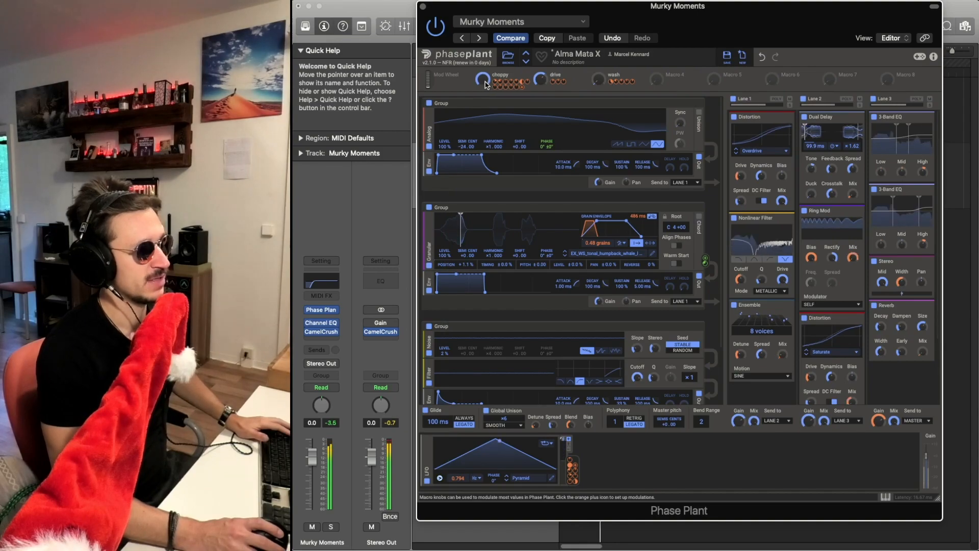
{"action": "left_click_drag", "start_coordinate": [483, 80], "coordinate": [483, 130]}
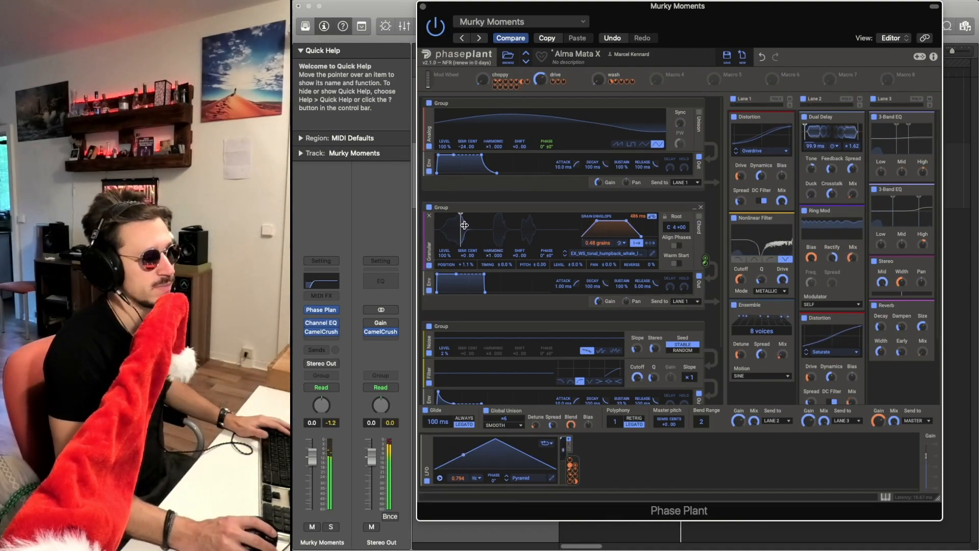
- Move the Granular playback start back to the middle section of the whale sample and toggle playback
{"action": "left_click_drag", "start_coordinate": [462, 225], "coordinate": [500, 229]}
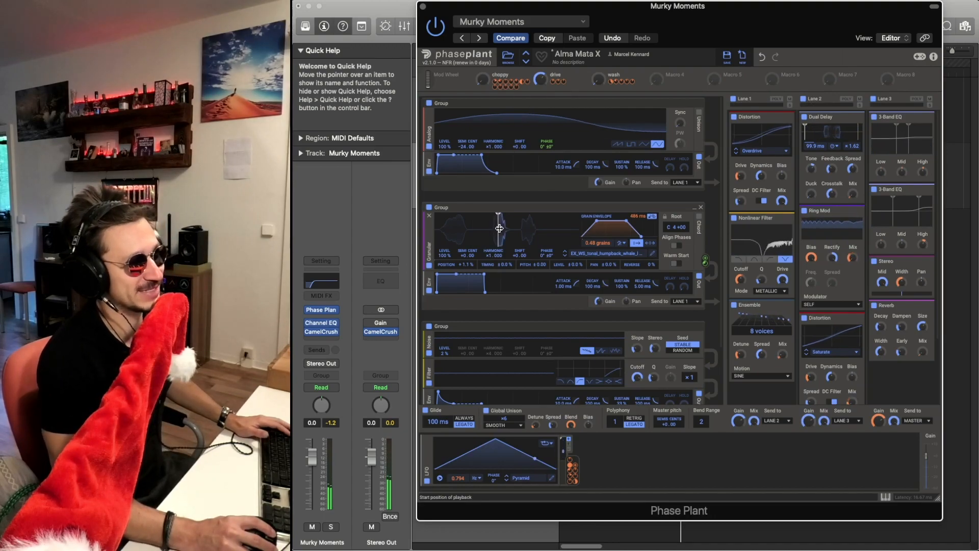
{"action": "key", "text": "space"}
{"action": "left_click_drag", "start_coordinate": [499, 229], "coordinate": [500, 228]}
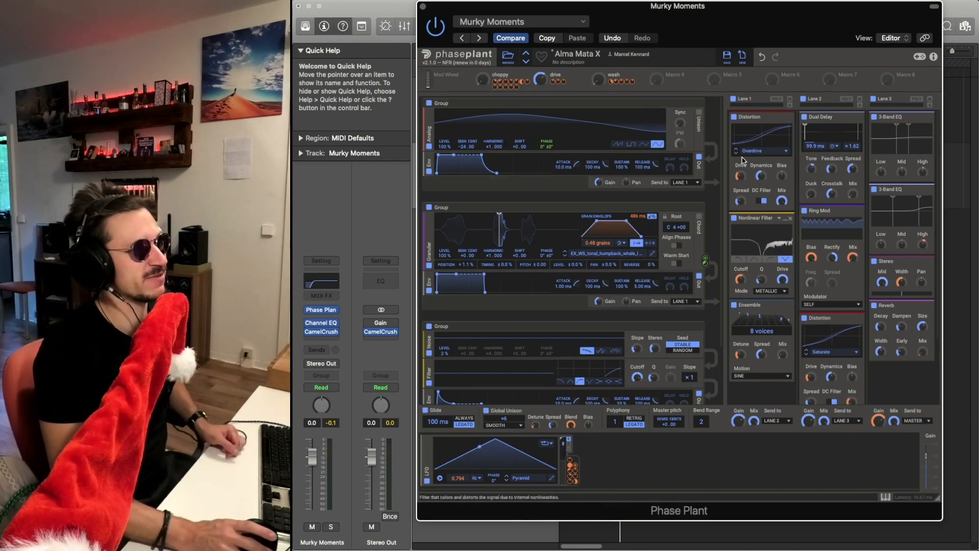
- Close the plug-in window, stop the playing loop and reopen Phase Plant from the Murky Moments track
{"action": "left_click", "coordinate": [422, 7]}
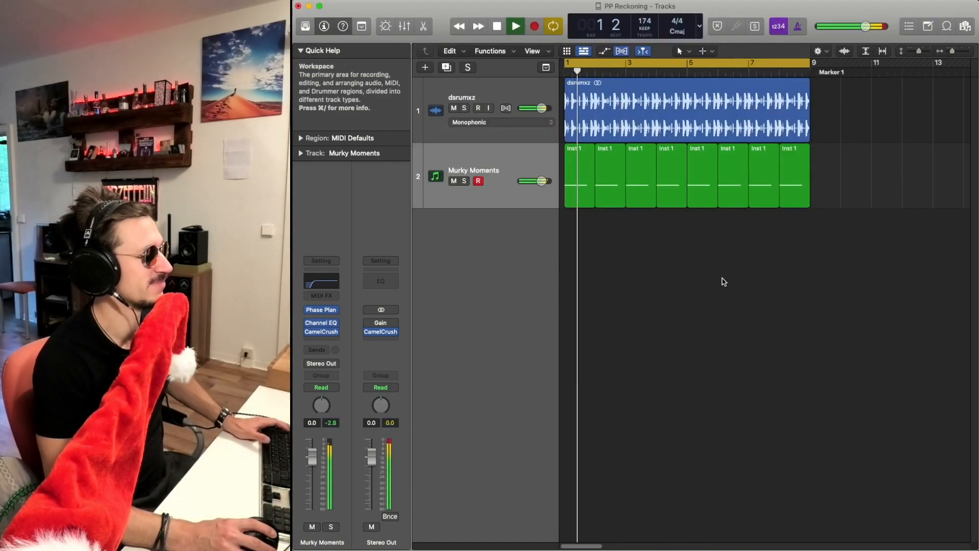
{"action": "key", "text": "space"}
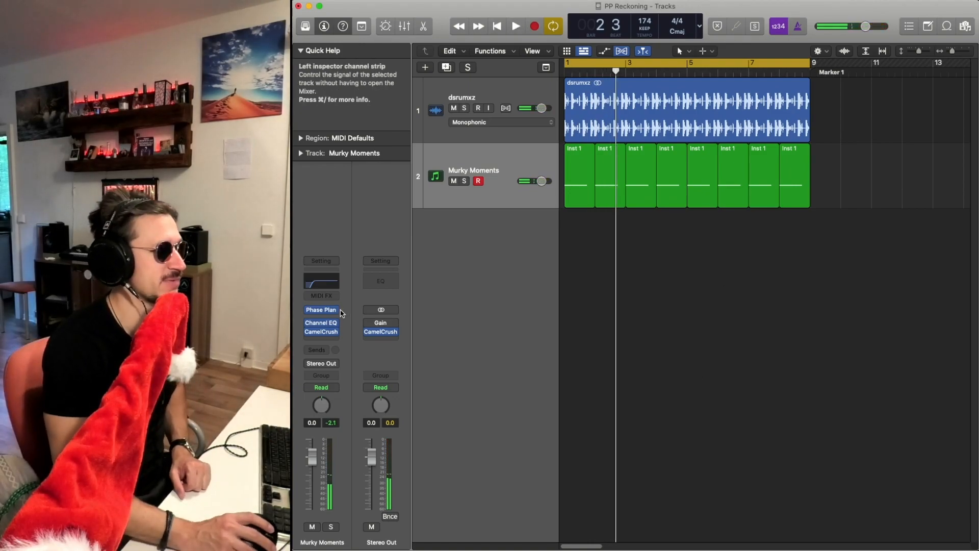
{"action": "left_click", "coordinate": [321, 310]}
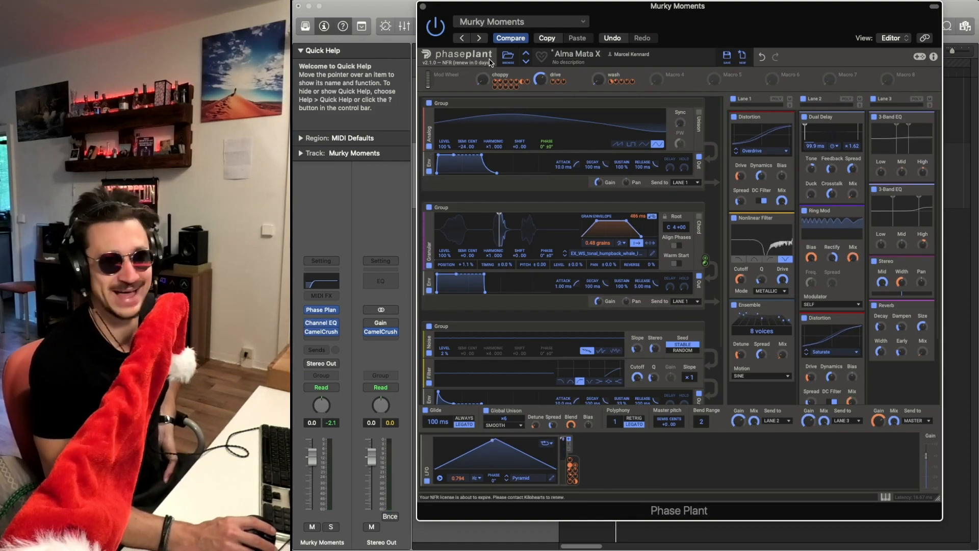
- View the RECKONING preset list and the full effects lanes of Alma Mata X, and close the plug-in window
{"action": "left_click", "coordinate": [508, 56]}
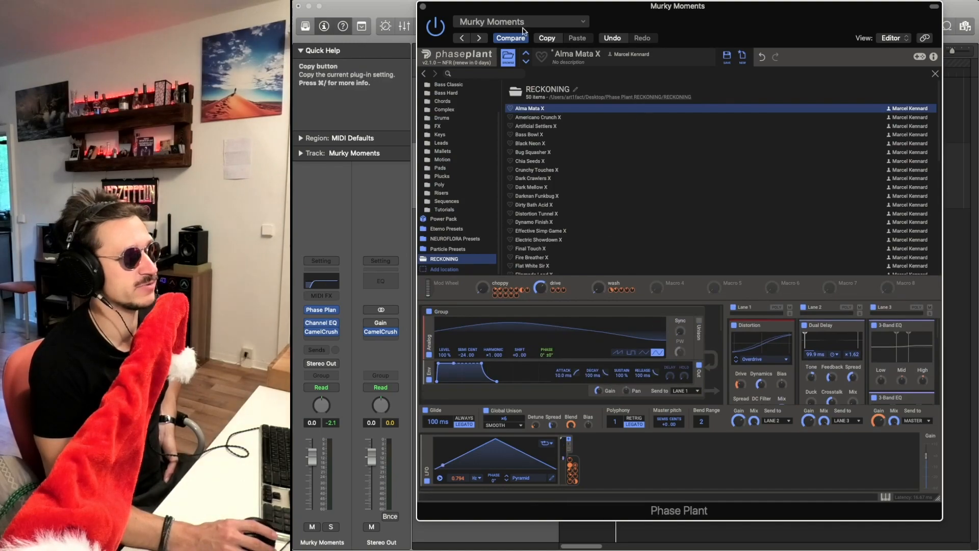
{"action": "left_click", "coordinate": [505, 58]}
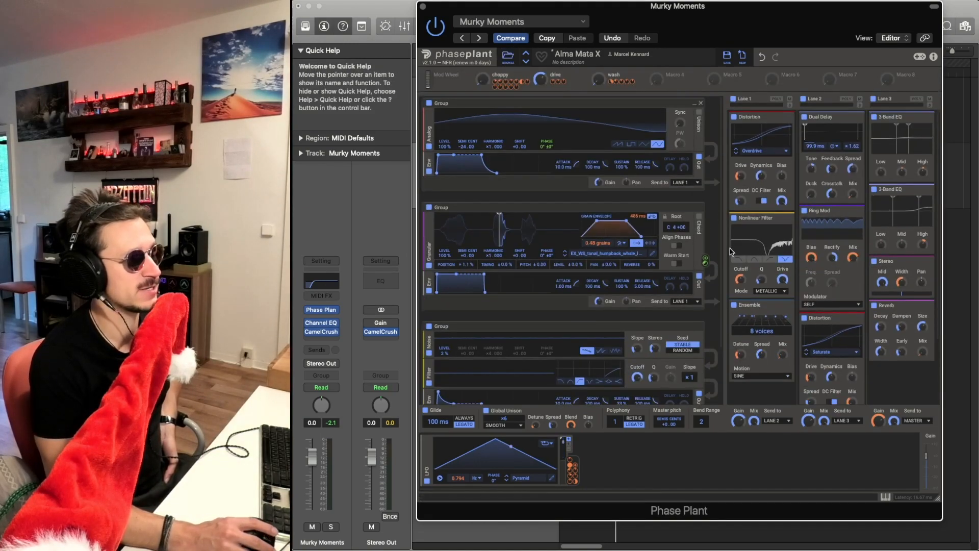
{"action": "scroll", "coordinate": [732, 264], "scroll_direction": "down", "scroll_amount": 3}
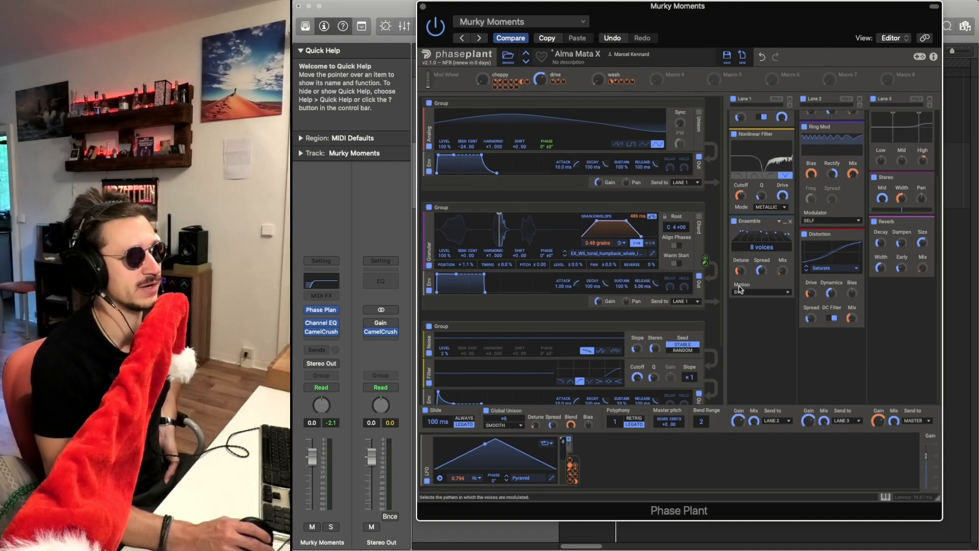
{"action": "scroll", "coordinate": [739, 268], "scroll_direction": "up", "scroll_amount": 3}
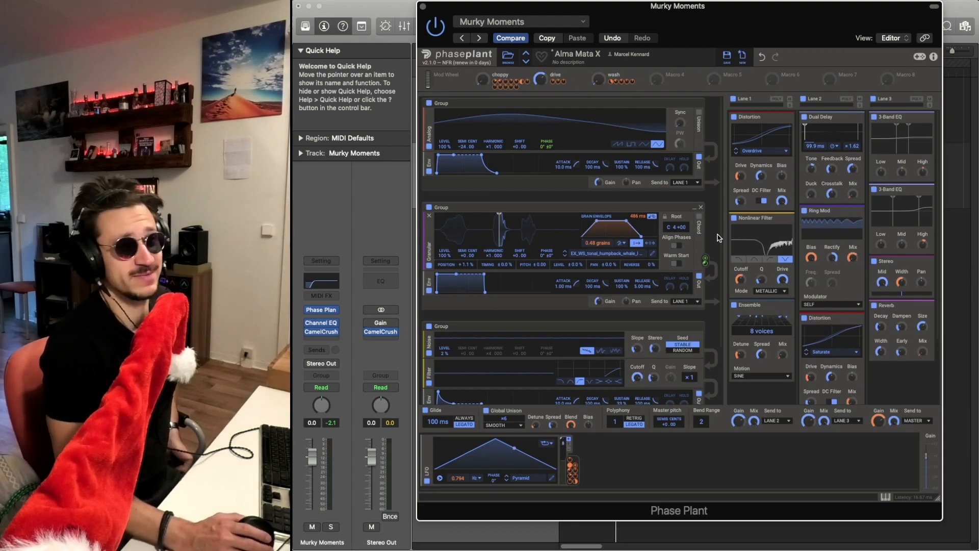
{"action": "left_click", "coordinate": [423, 7]}
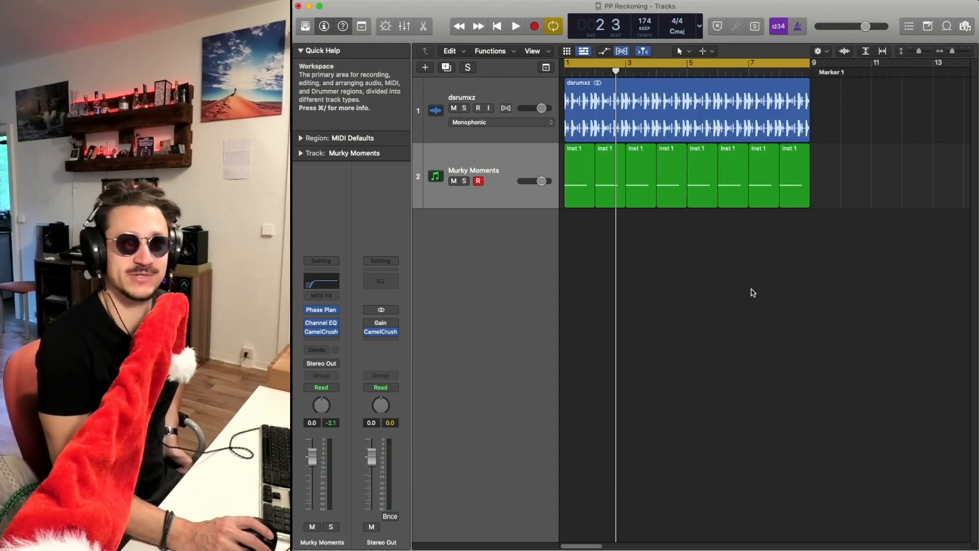